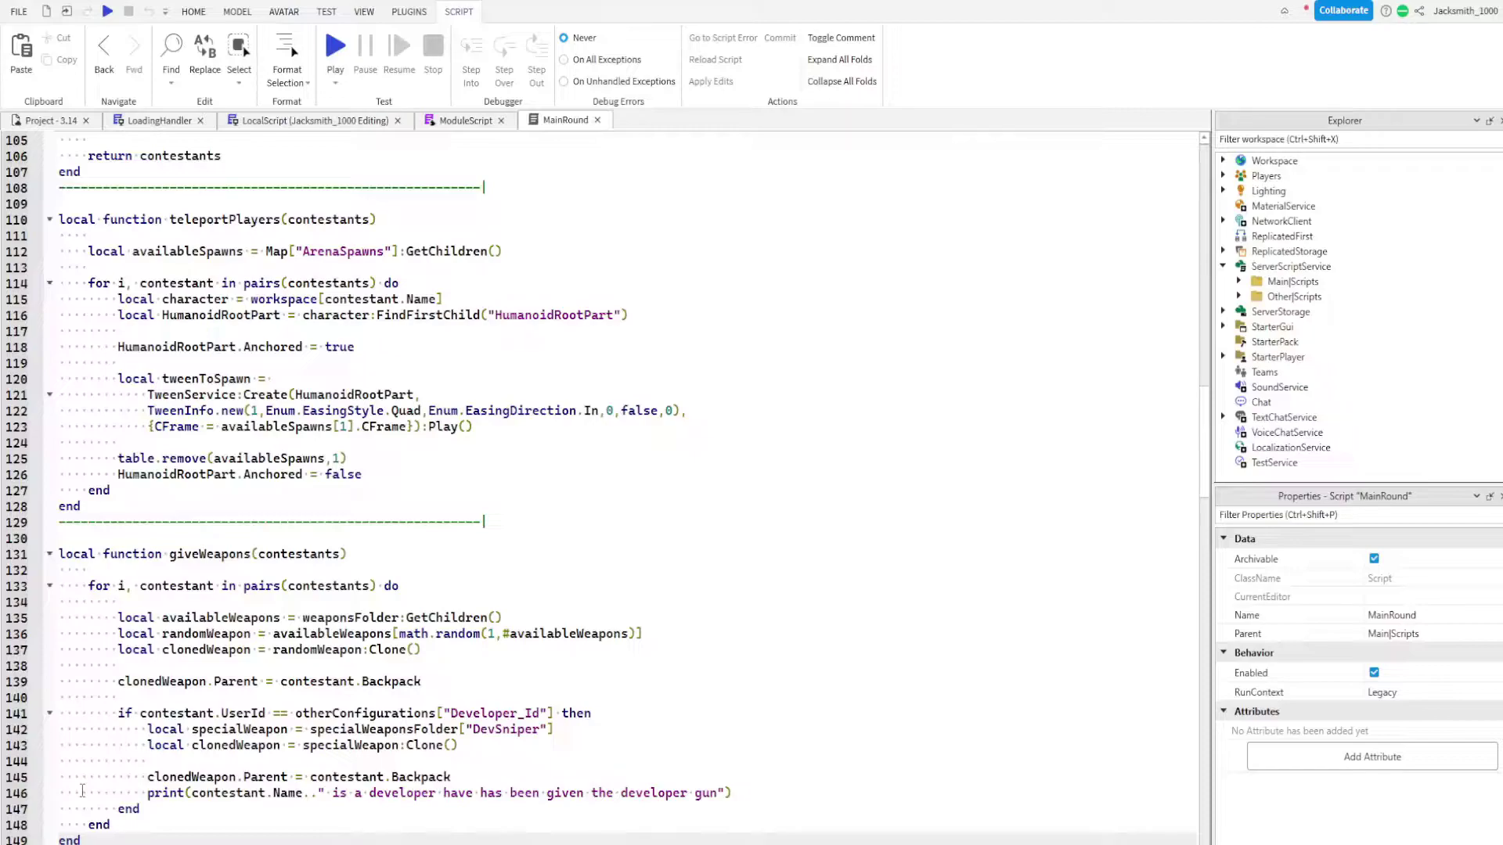
Step: Select the teleportPlayers and giveWeapons functions and lines 125–146, then clear each selection
drag(92, 834, 45, 218)
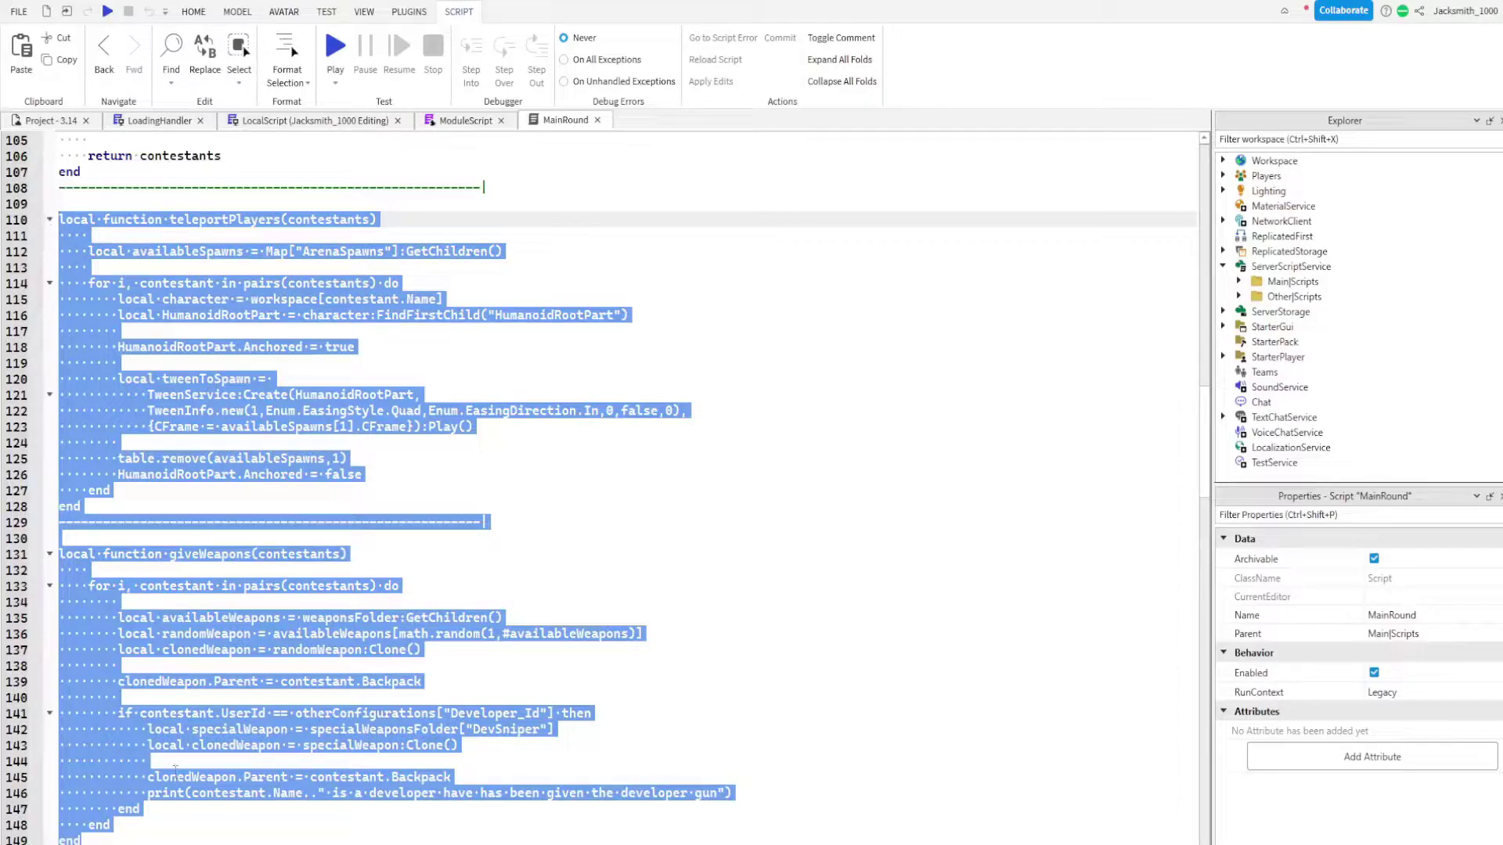
click(130, 824)
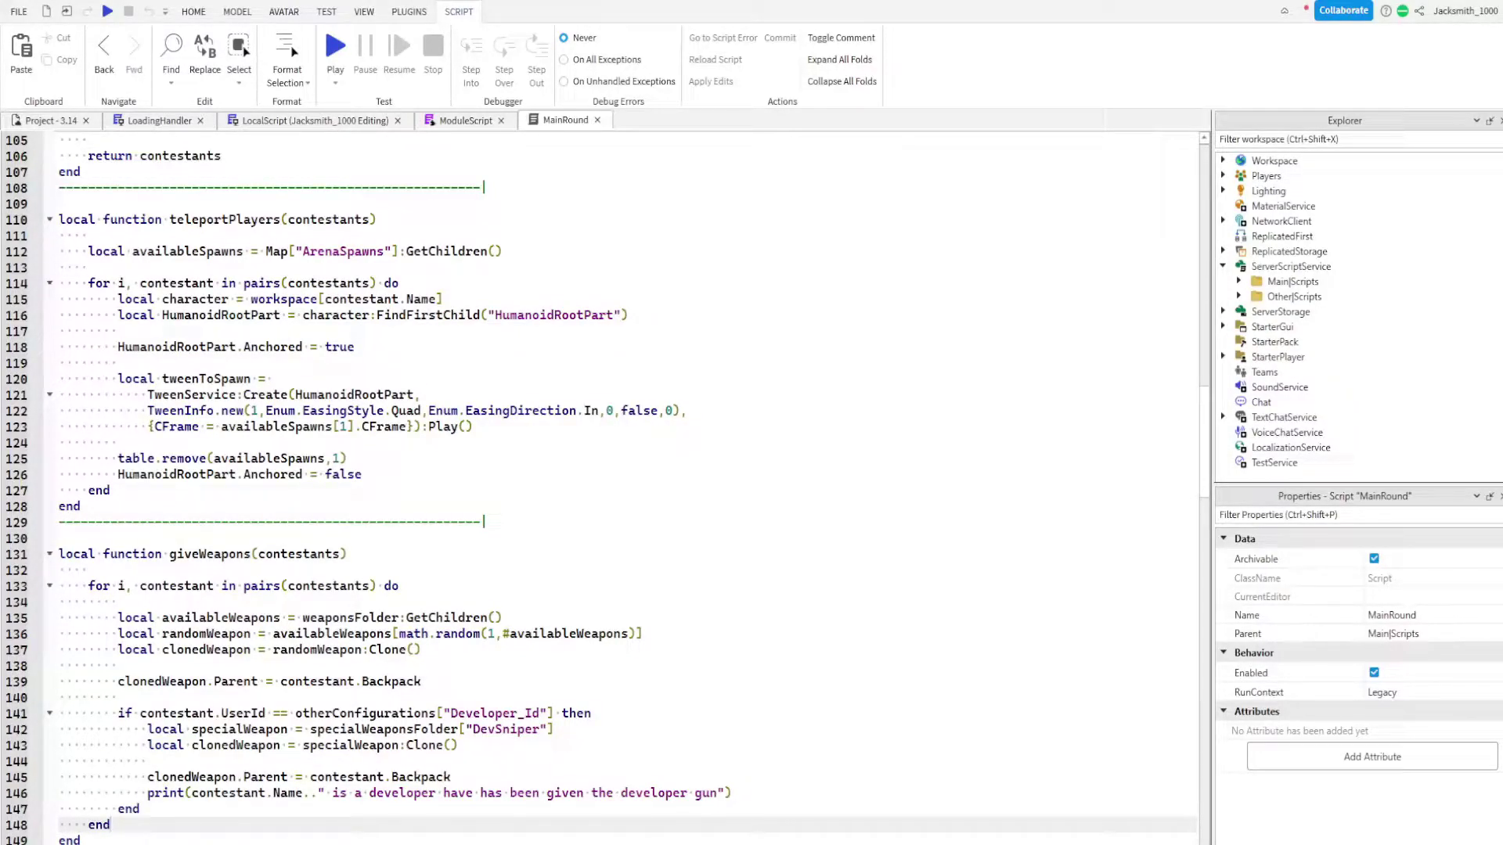
drag(816, 787, 26, 461)
click(751, 793)
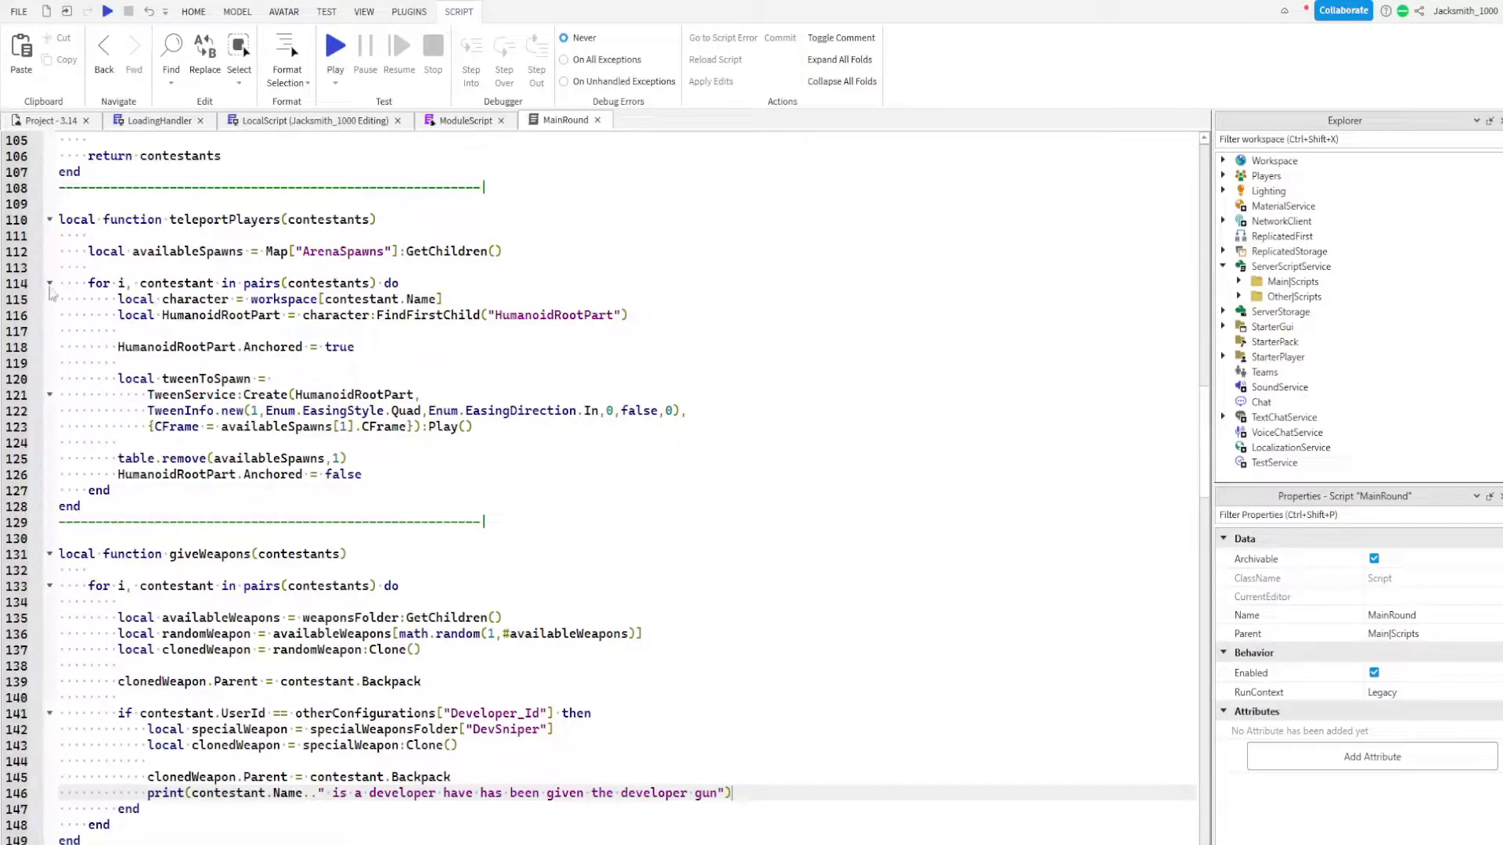
Step: Switch the Studio theme from Light to Dark in Studio Settings and close the window
click(14, 12)
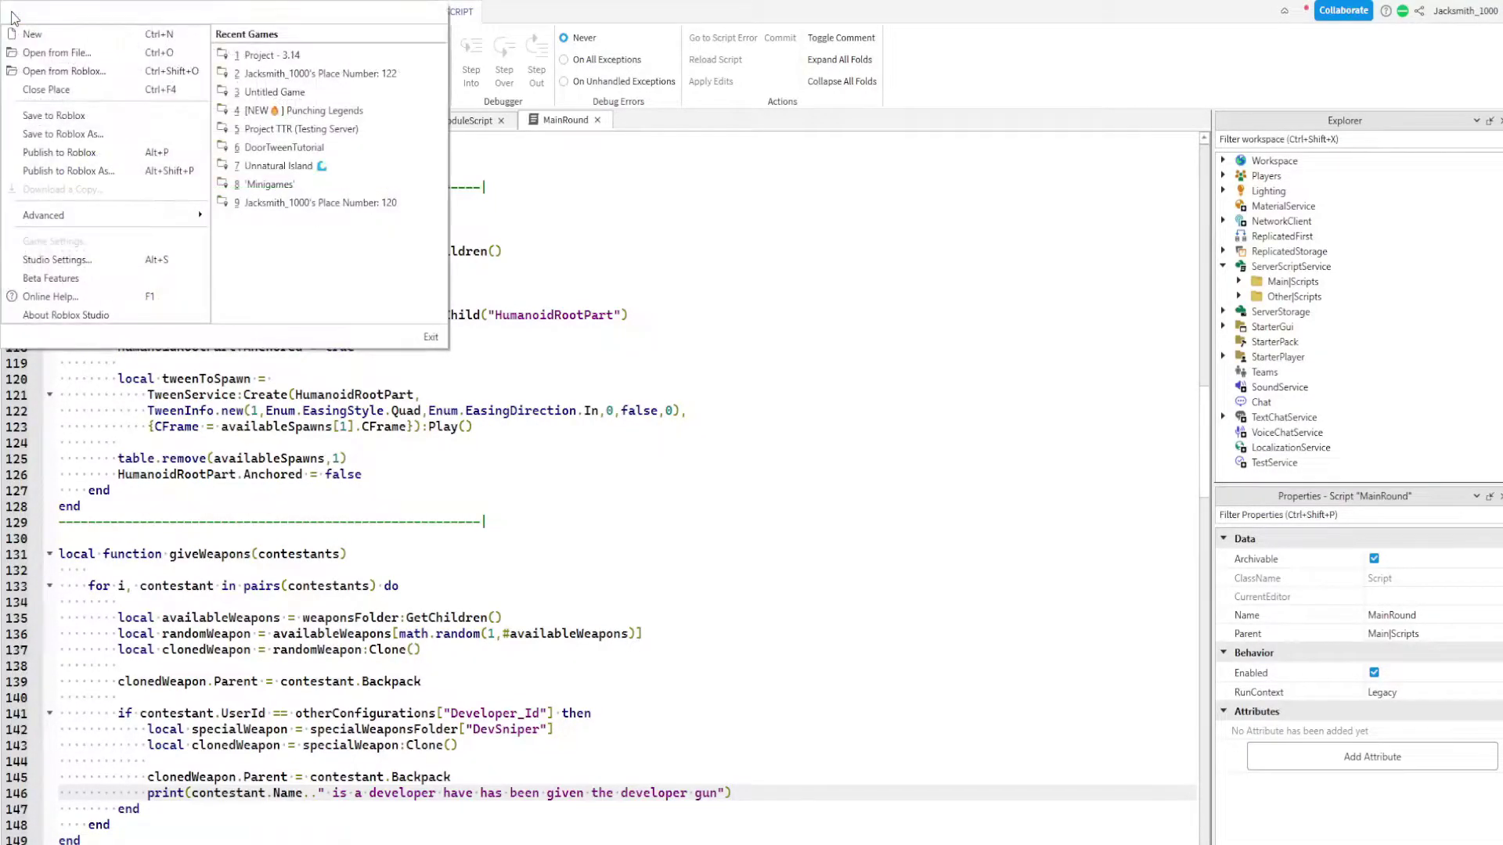
click(59, 260)
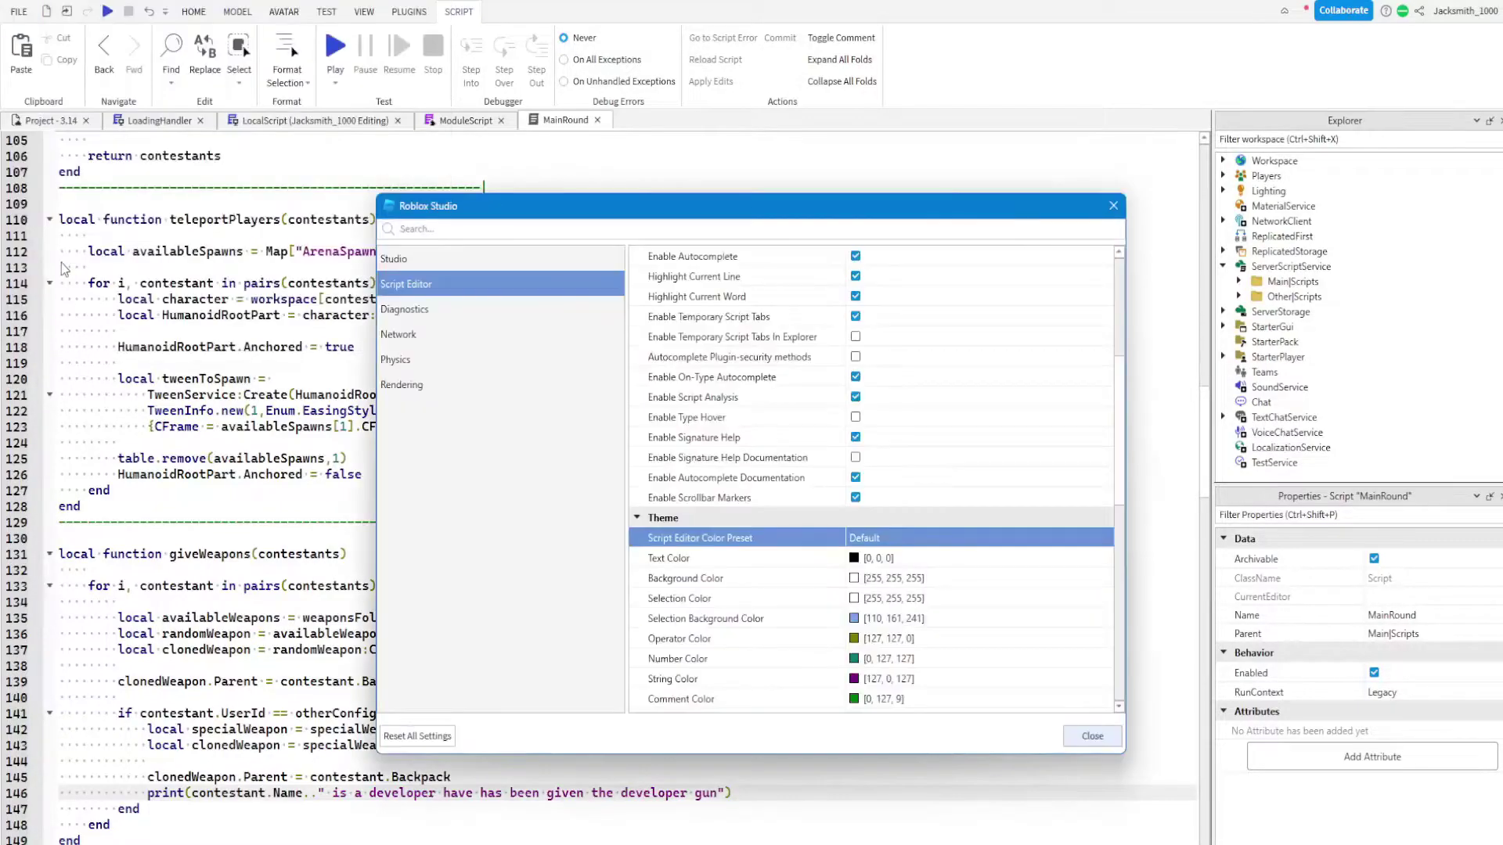
scroll(783, 376, up, 5)
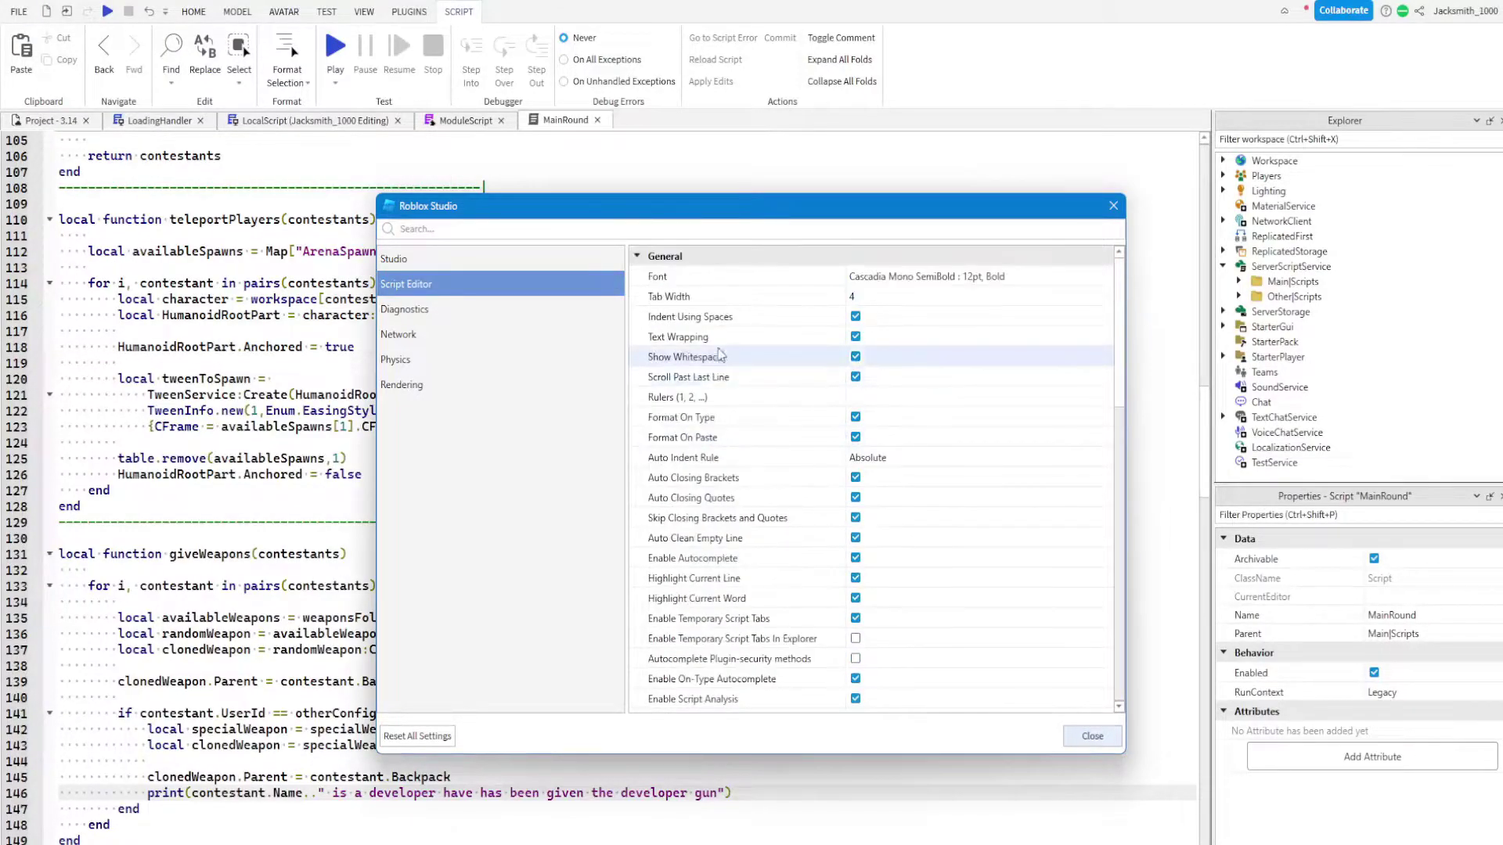
click(439, 261)
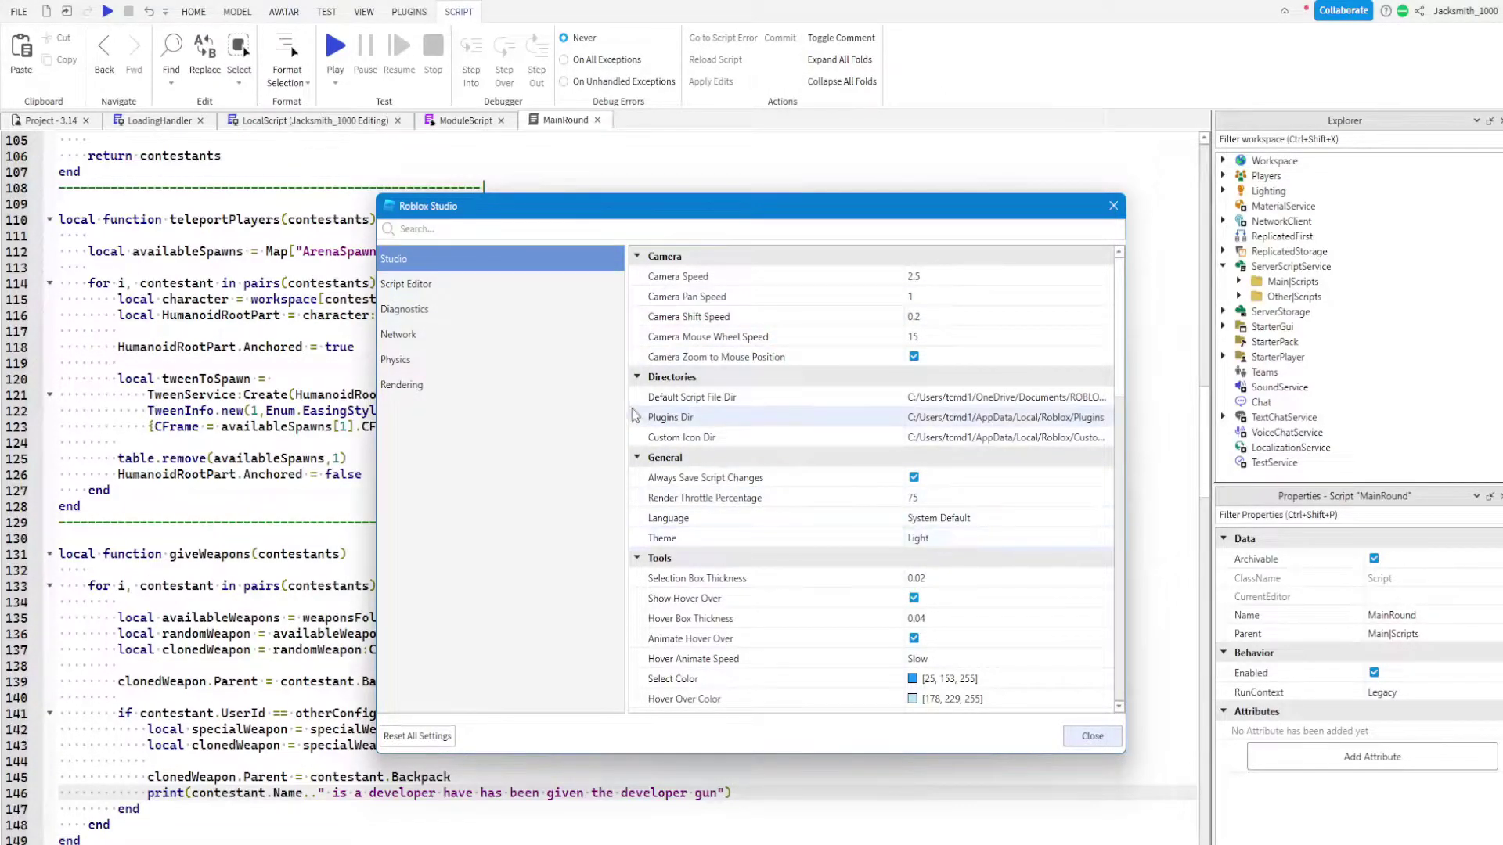
click(988, 540)
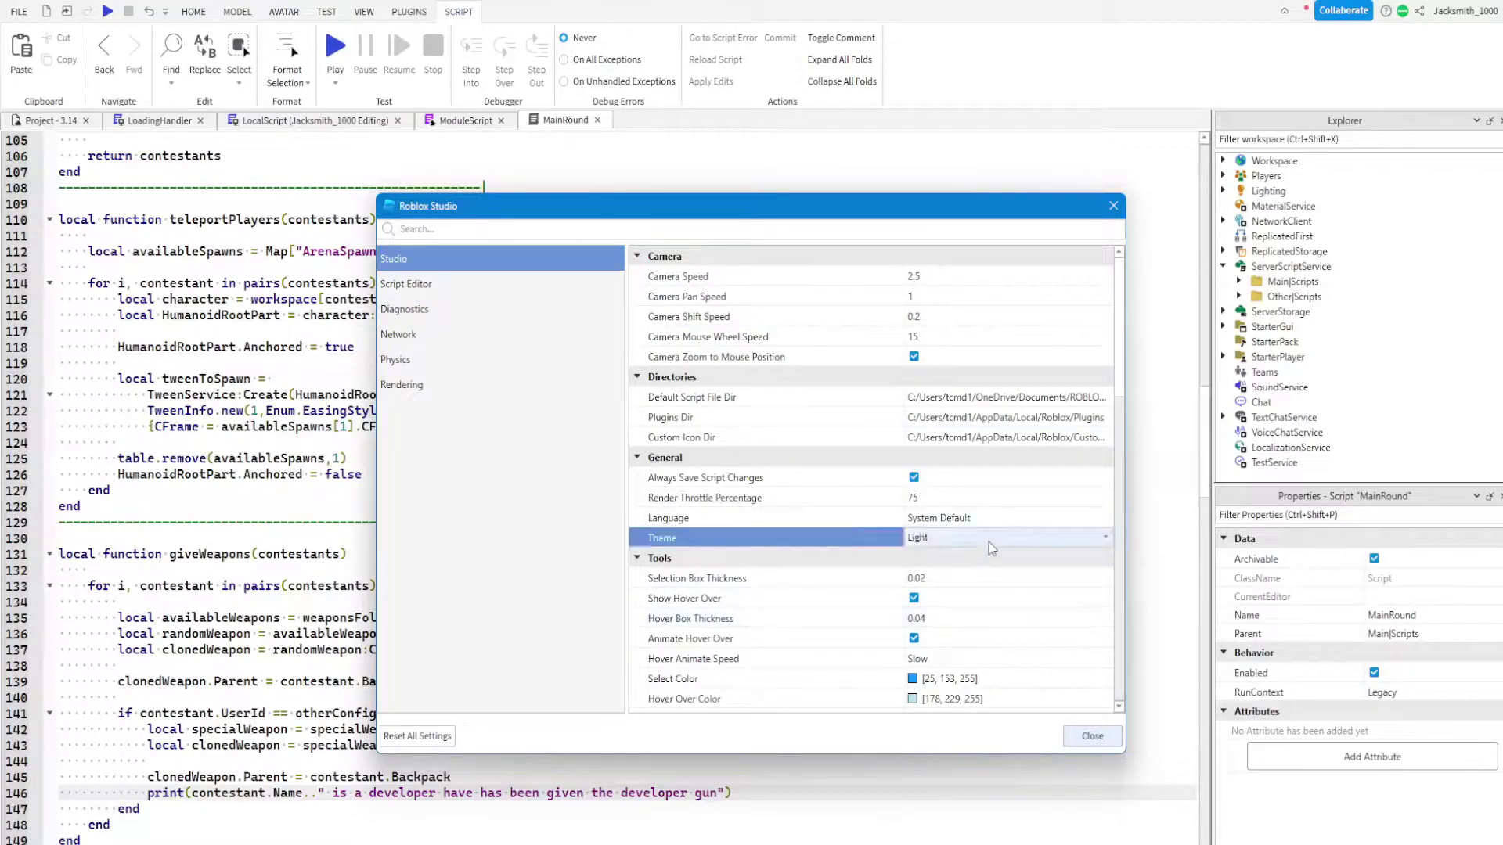
click(1005, 540)
click(924, 580)
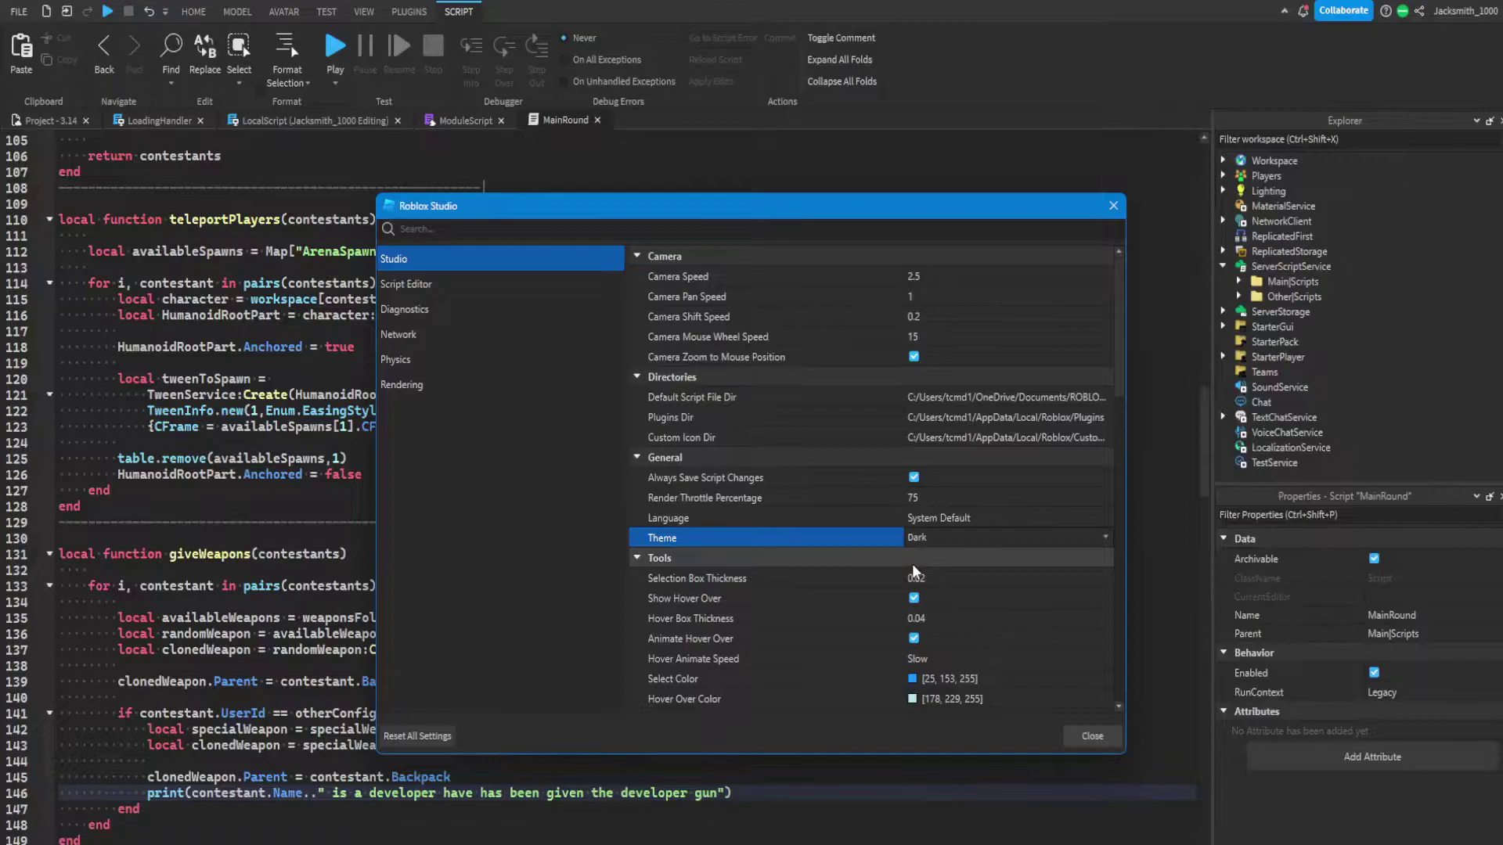
click(1092, 736)
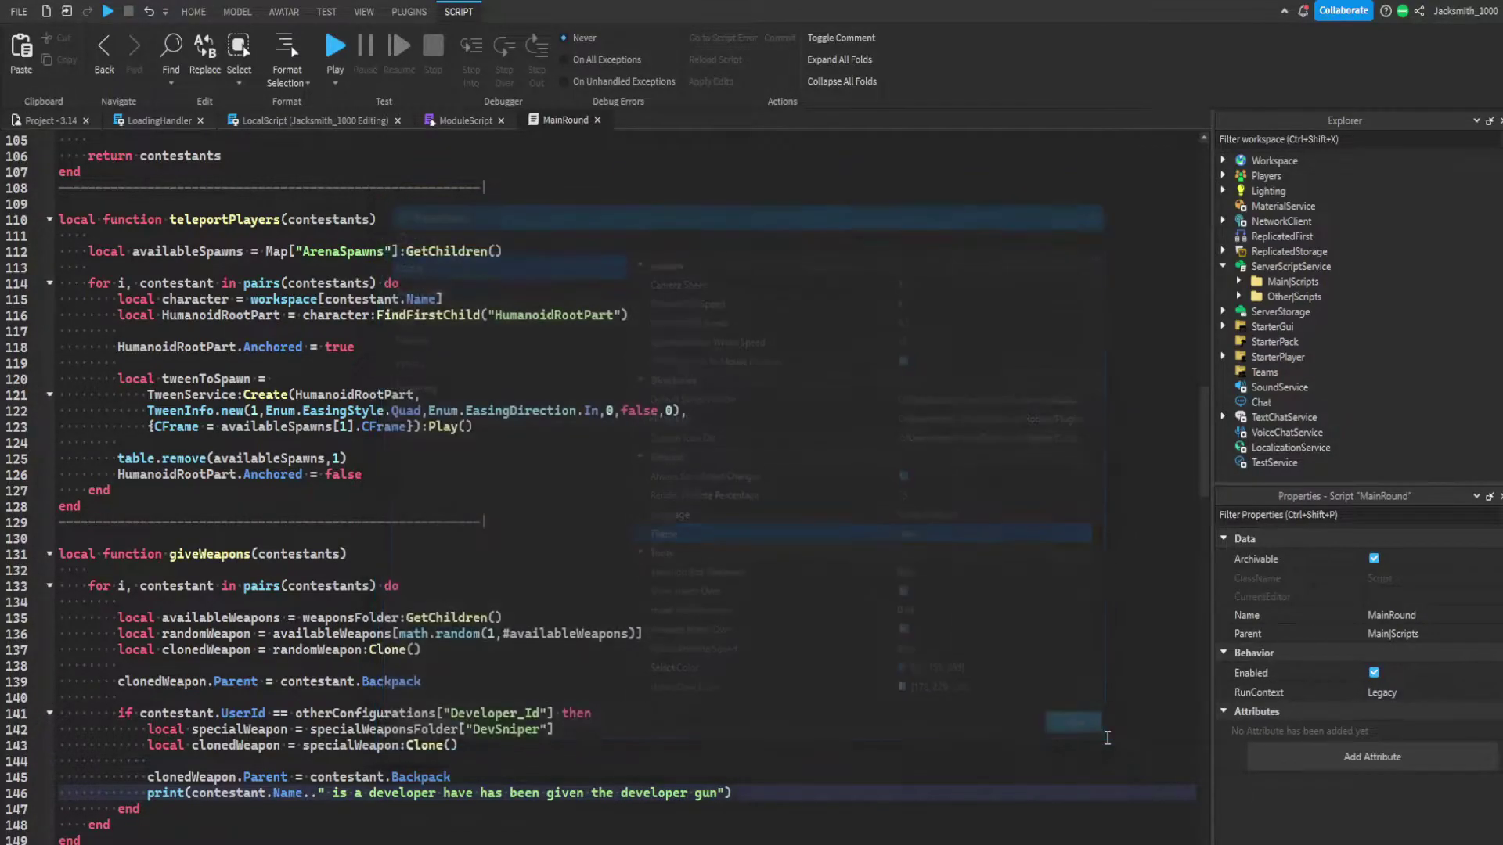
drag(104, 841, 47, 232)
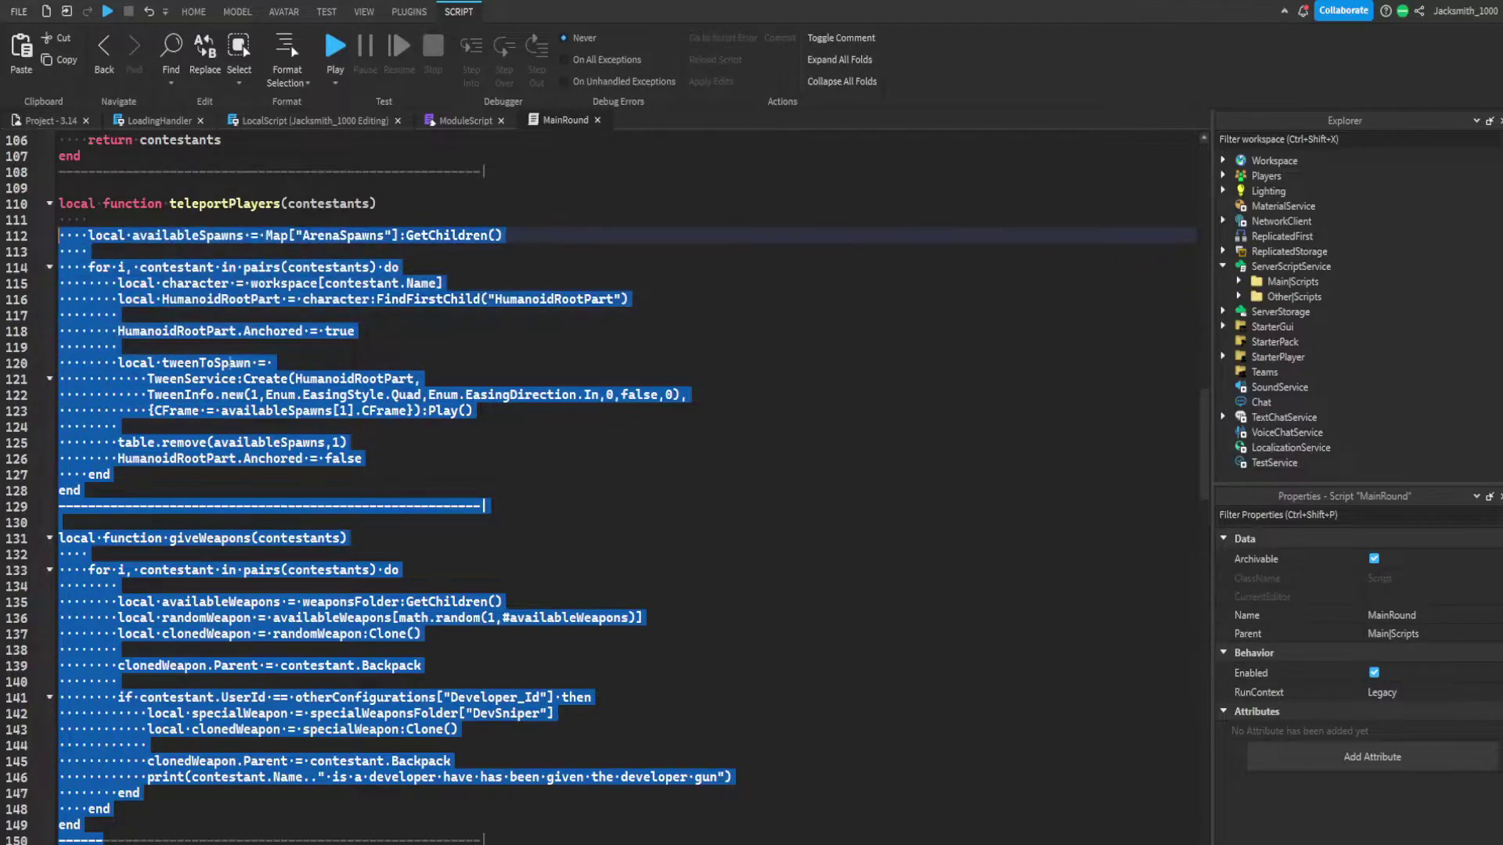
click(237, 363)
scroll(203, 739, up, 1)
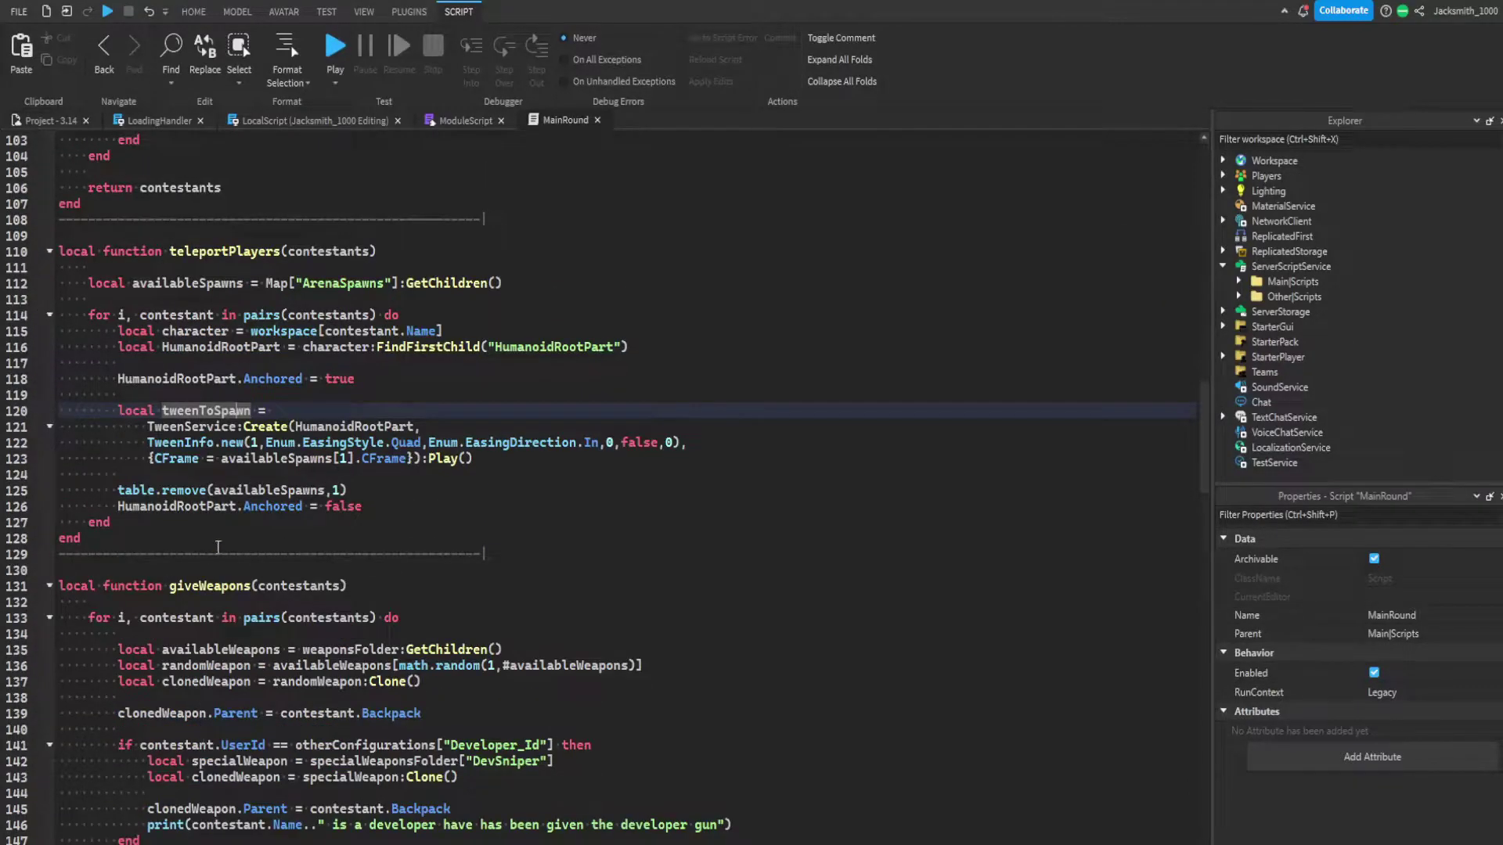
drag(79, 842, 59, 506)
click(19, 11)
click(209, 579)
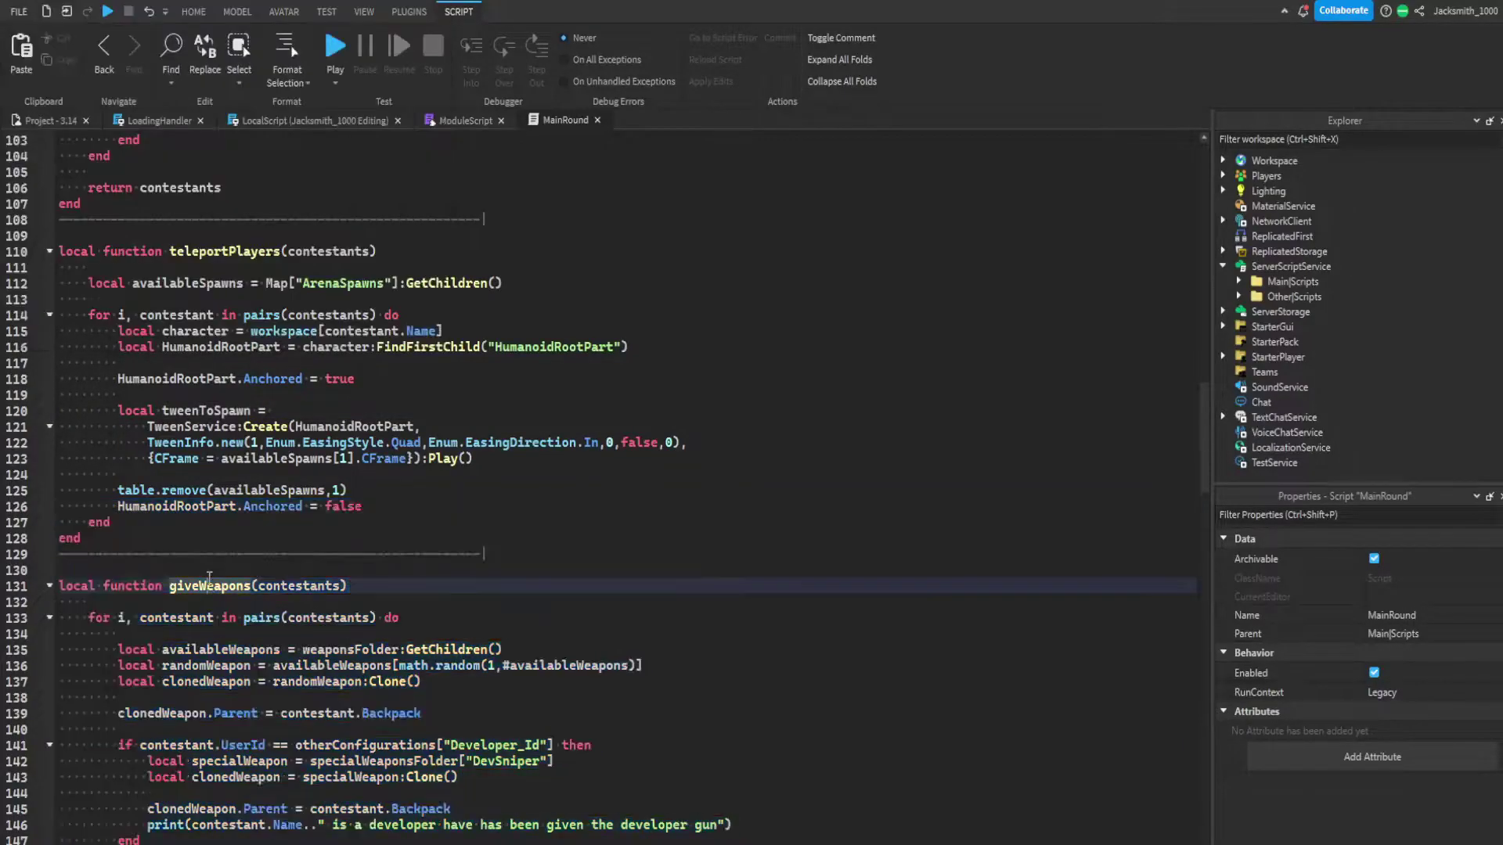
click(165, 842)
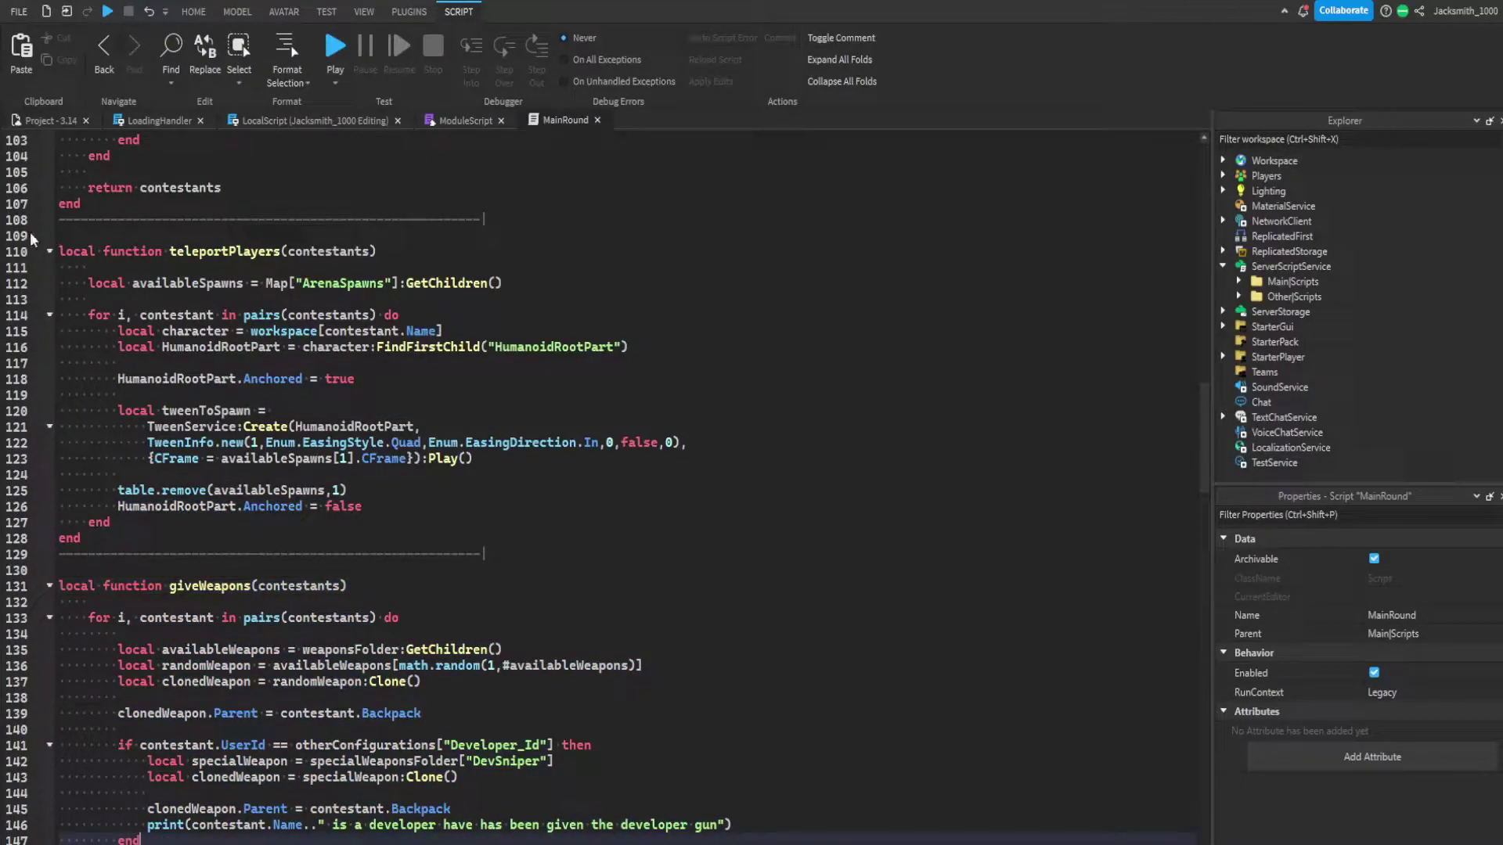
click(18, 12)
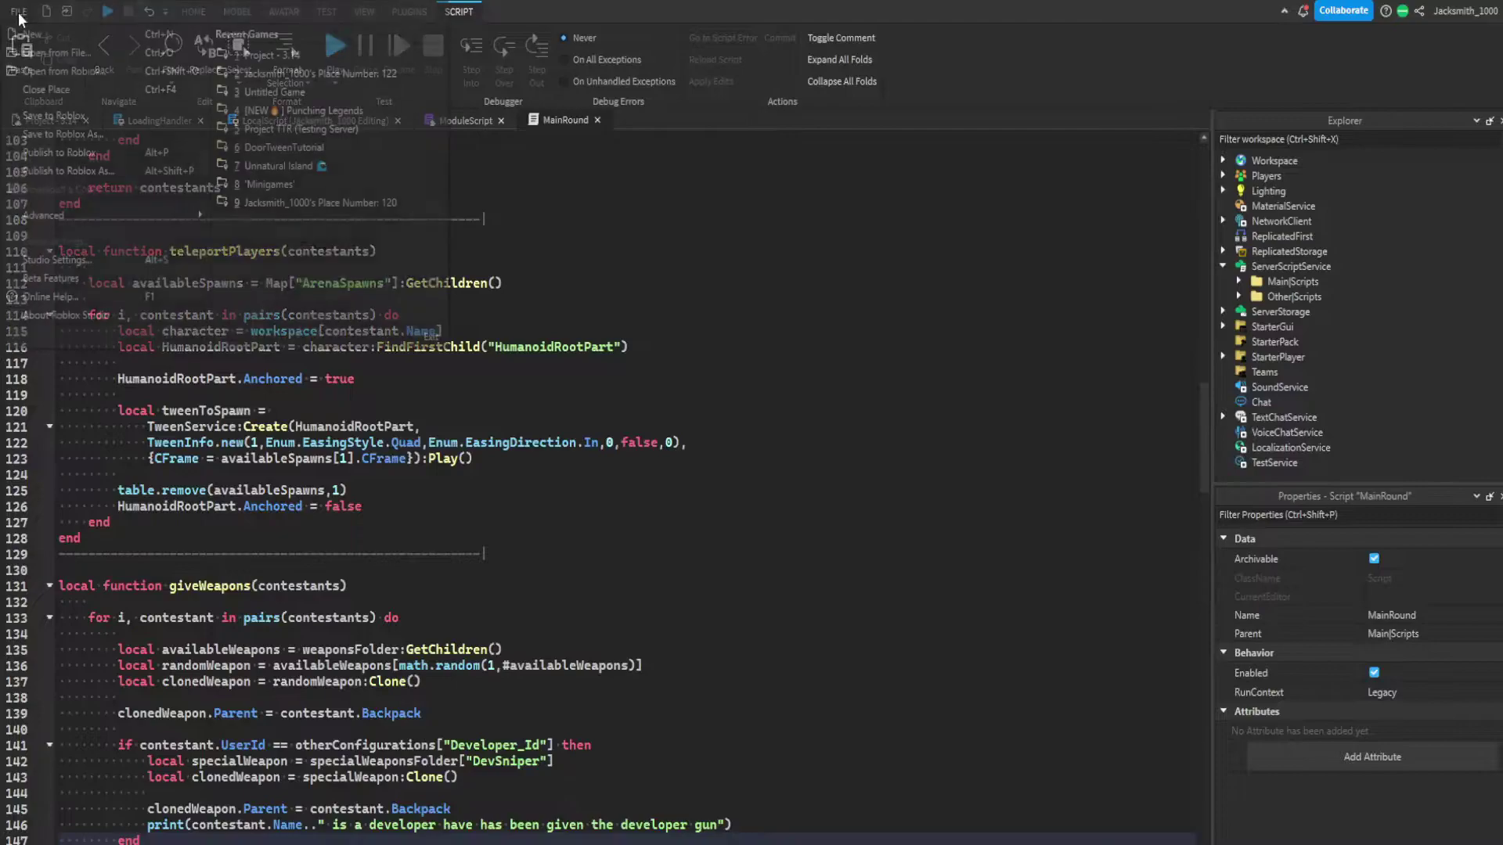
click(57, 260)
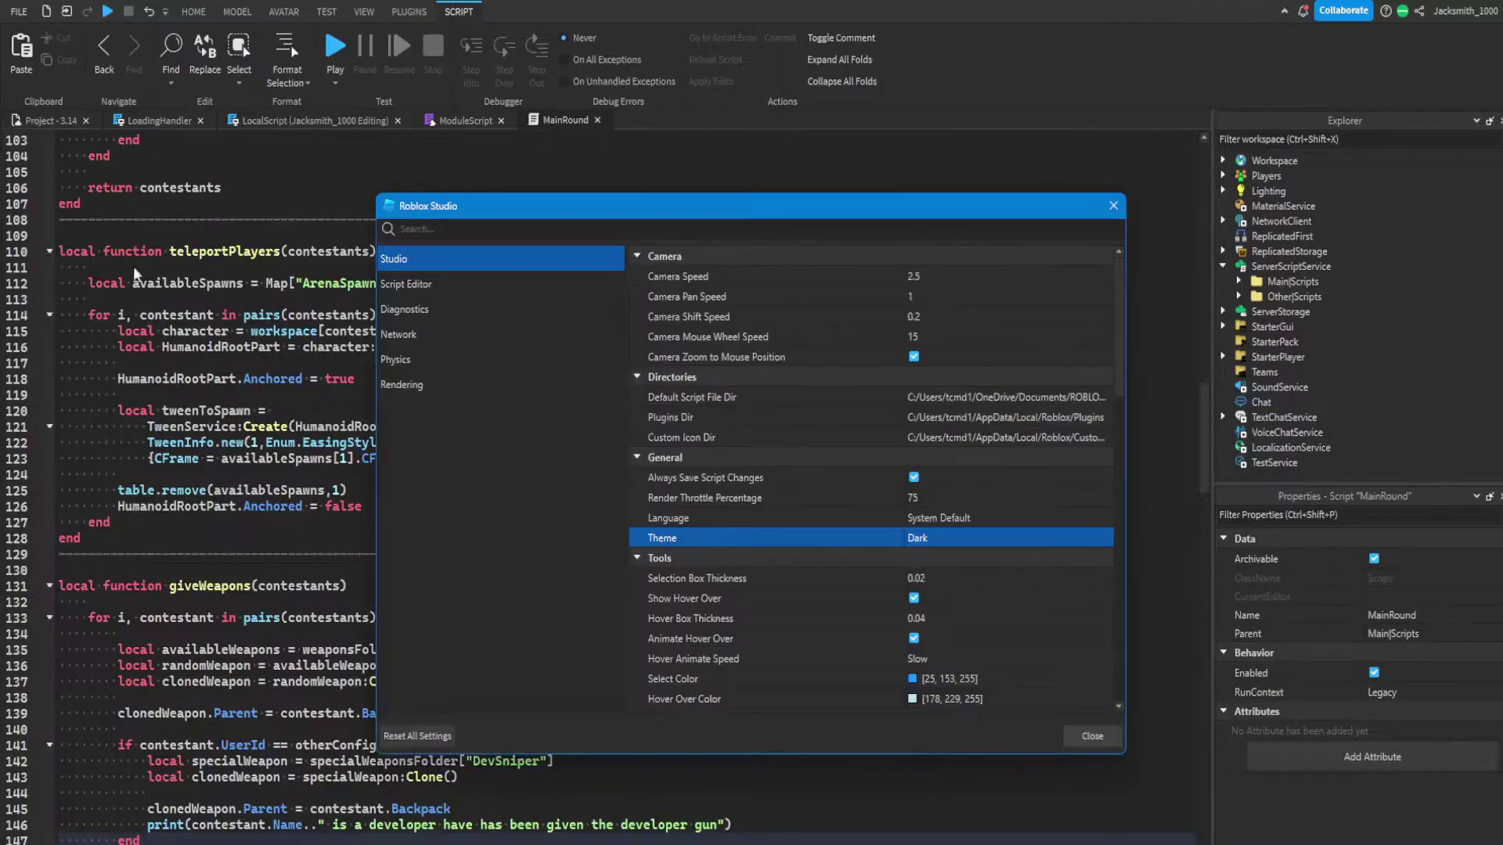
click(983, 540)
click(990, 540)
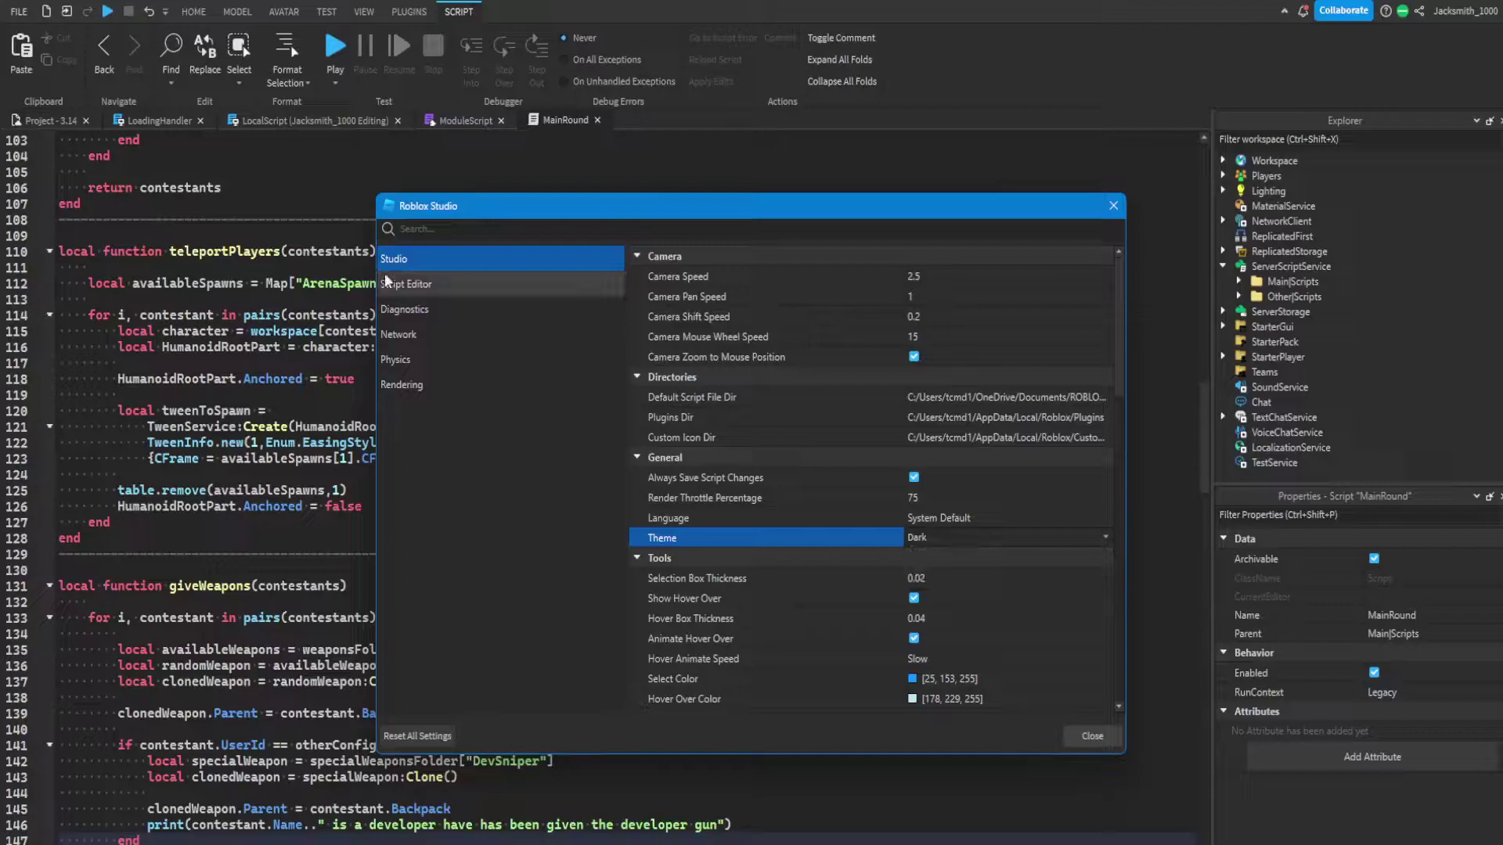
click(434, 282)
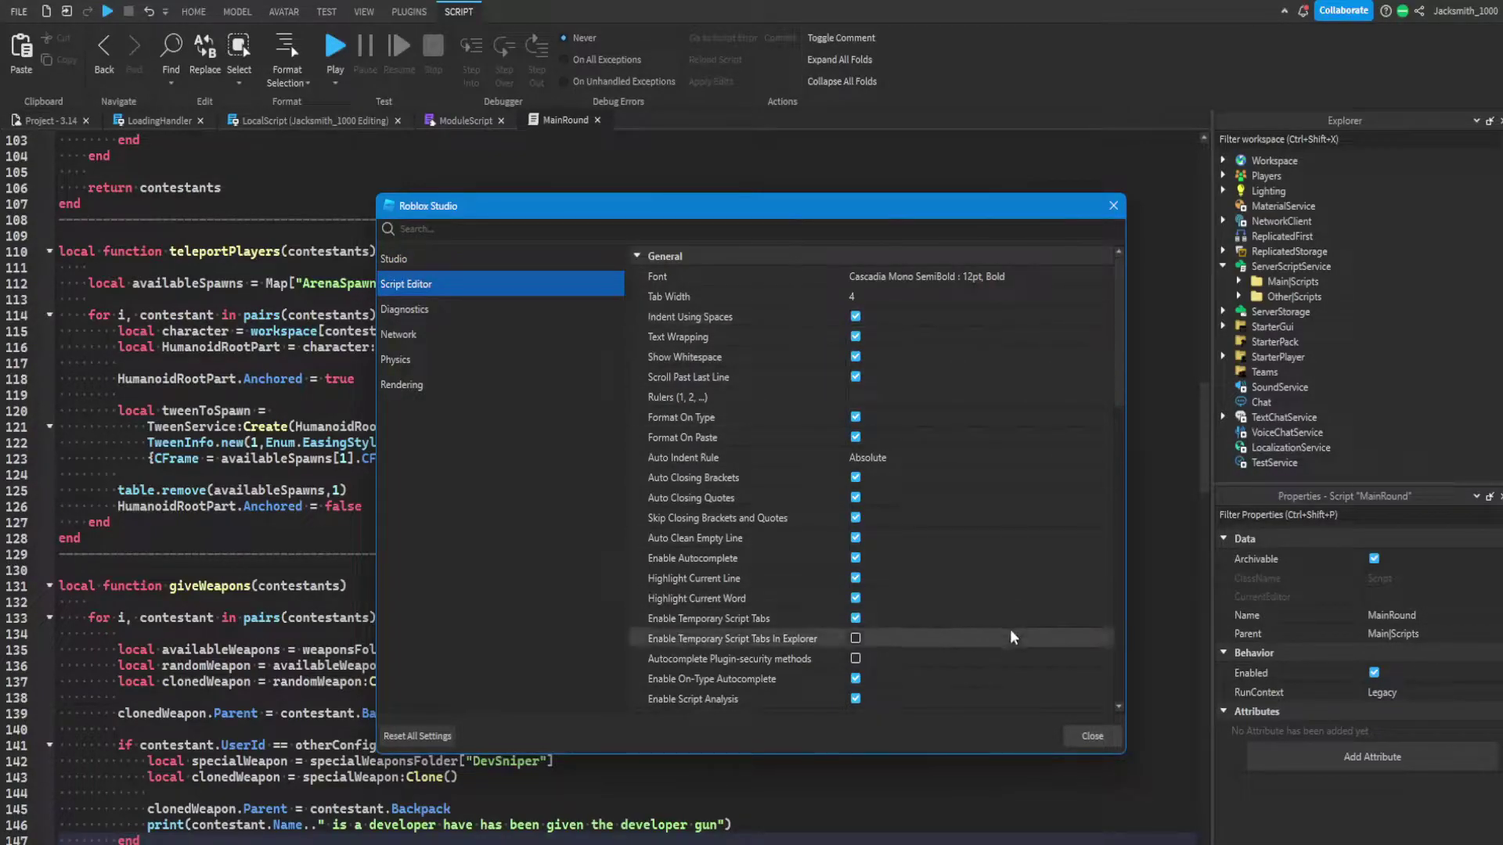
scroll(964, 580, down, 5)
click(930, 543)
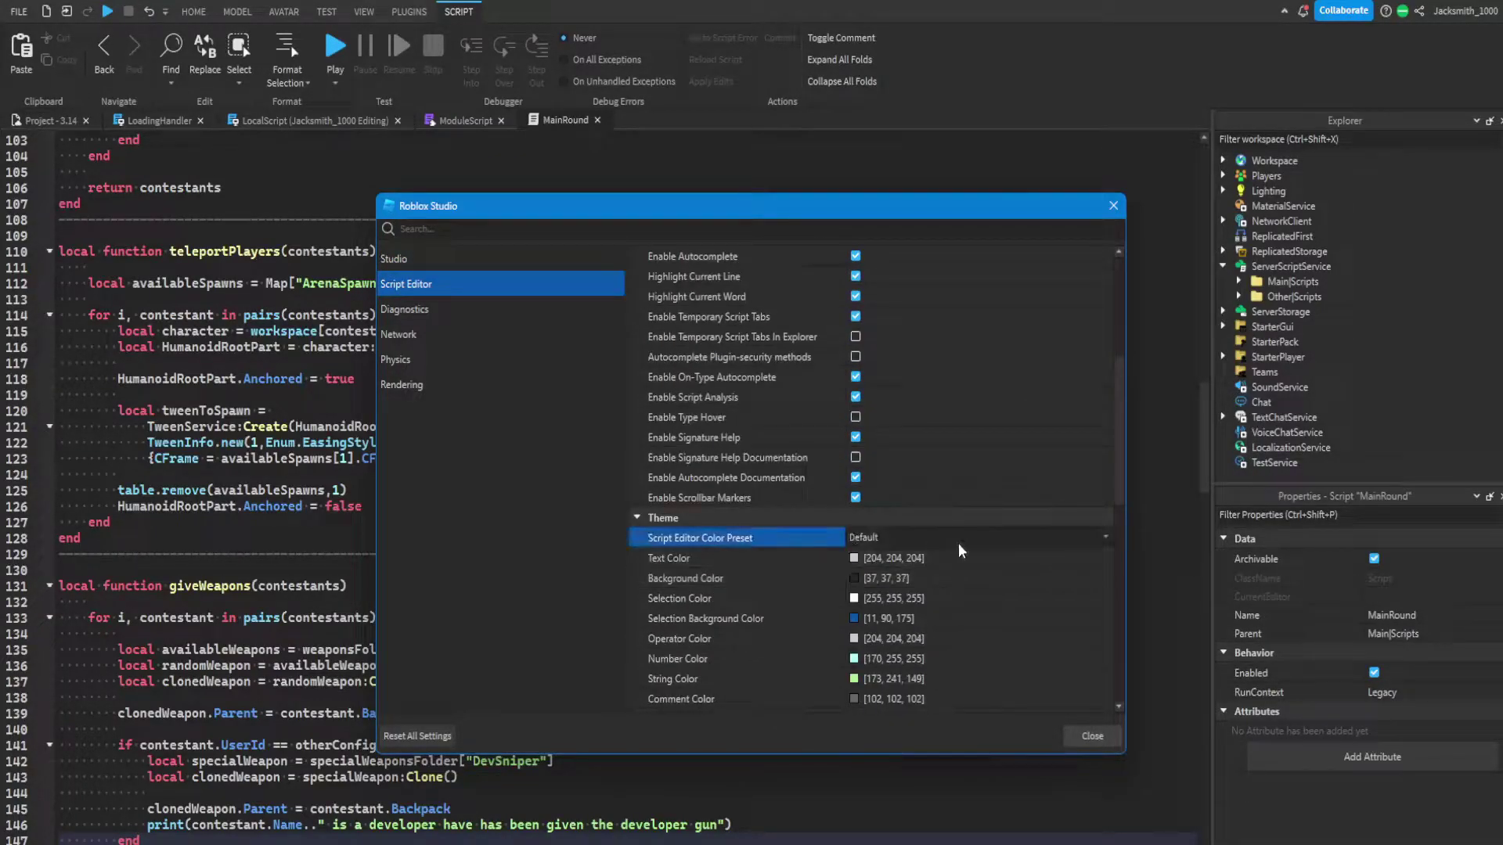
click(958, 544)
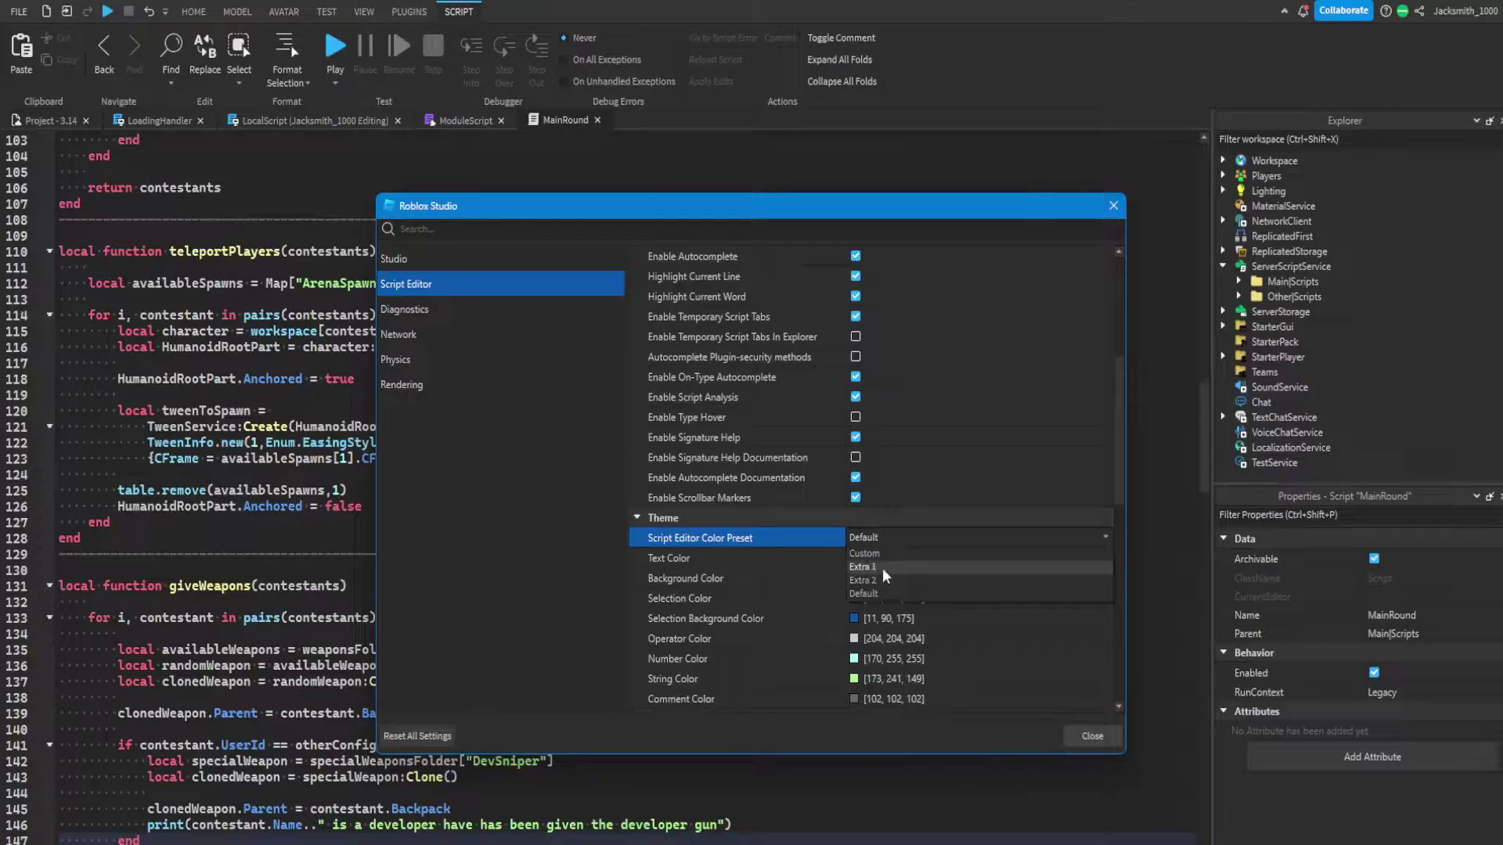
click(882, 570)
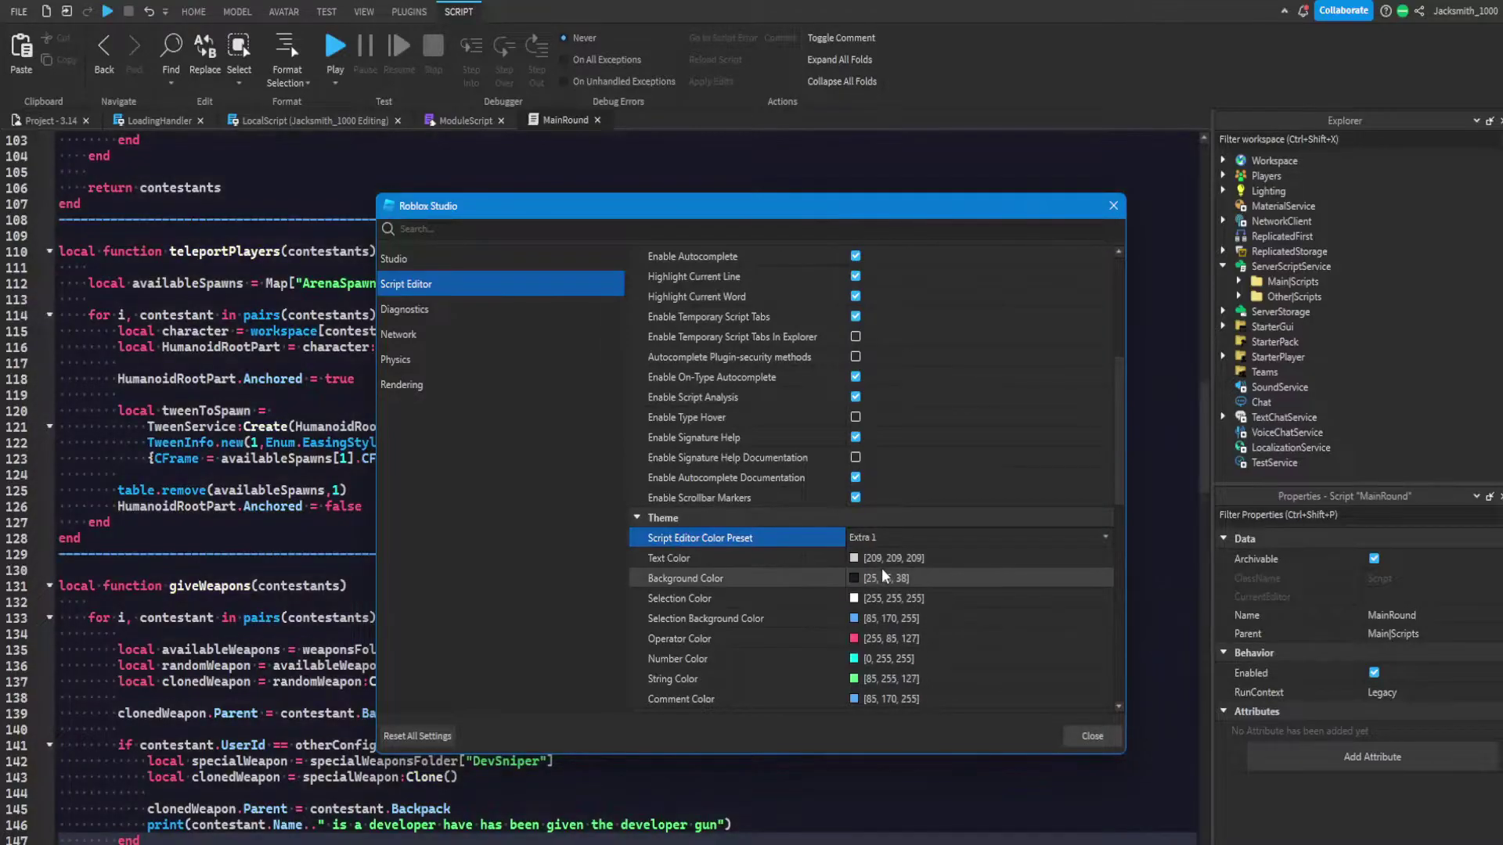
click(1092, 736)
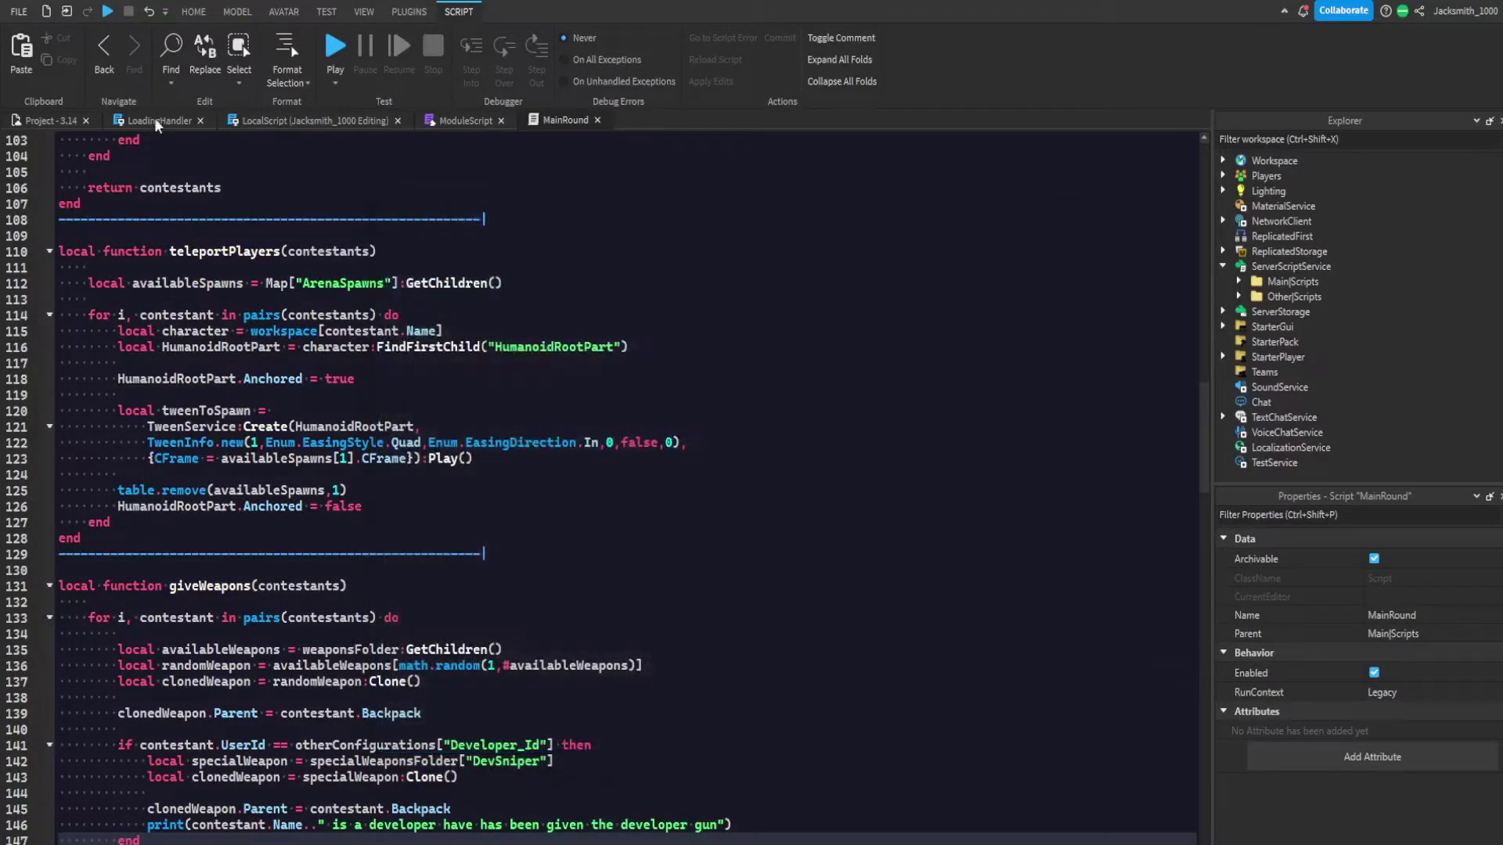
click(790, 829)
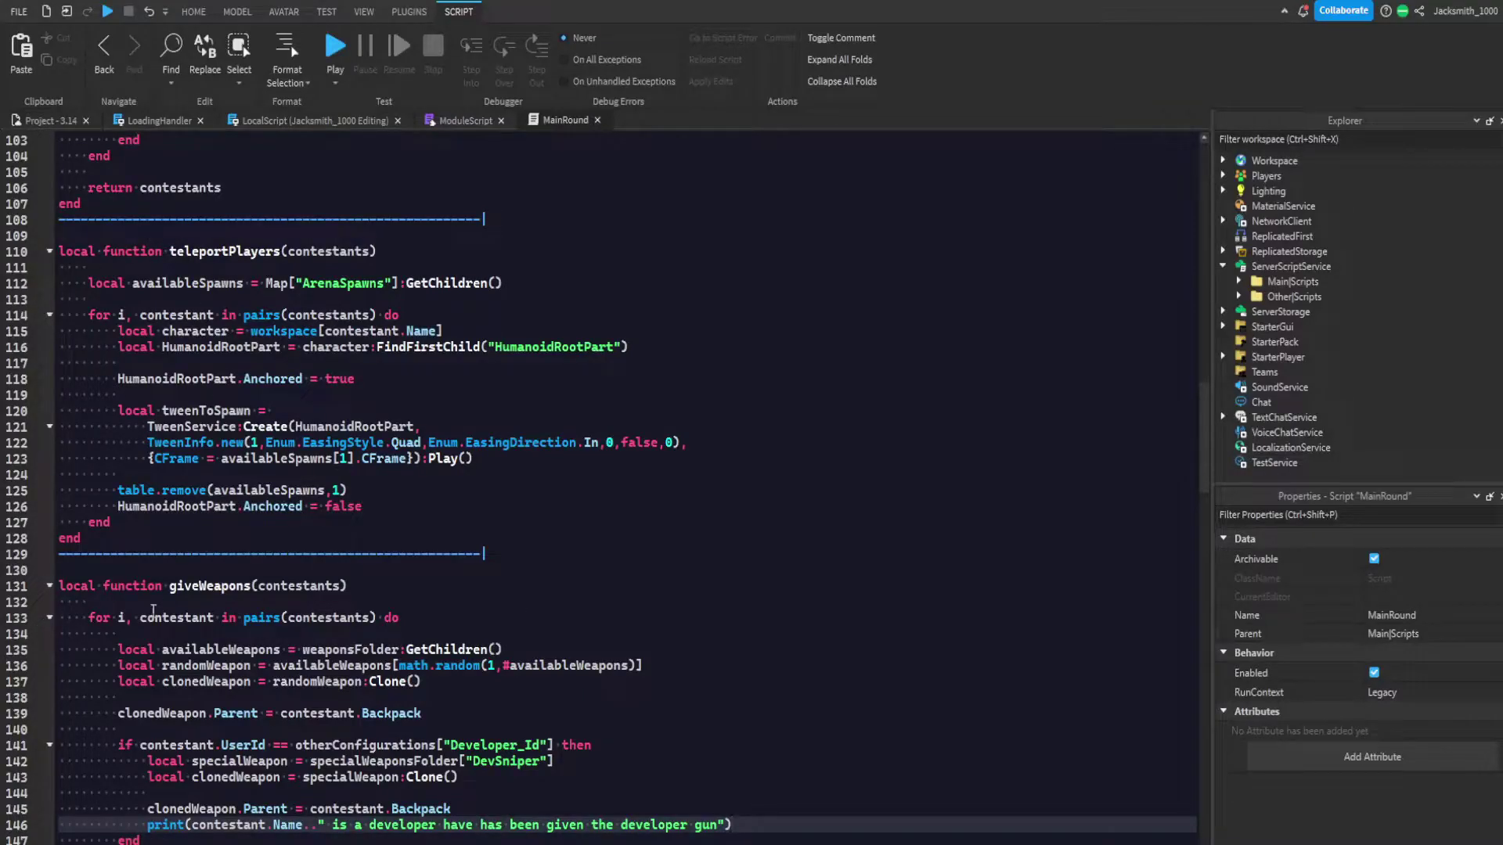
scroll(213, 600, down, 10)
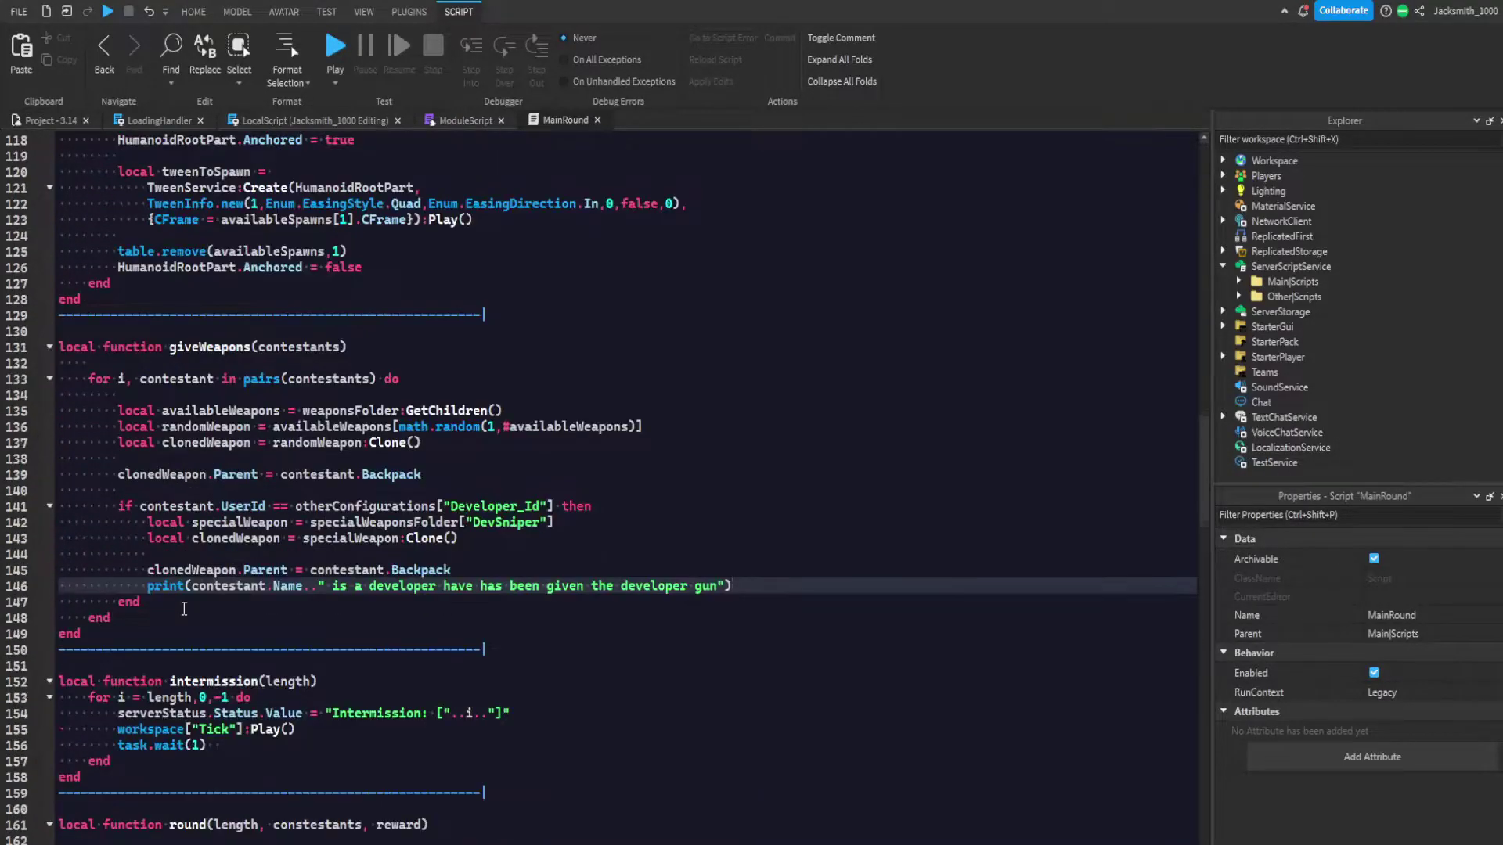
scroll(395, 586, down, 7)
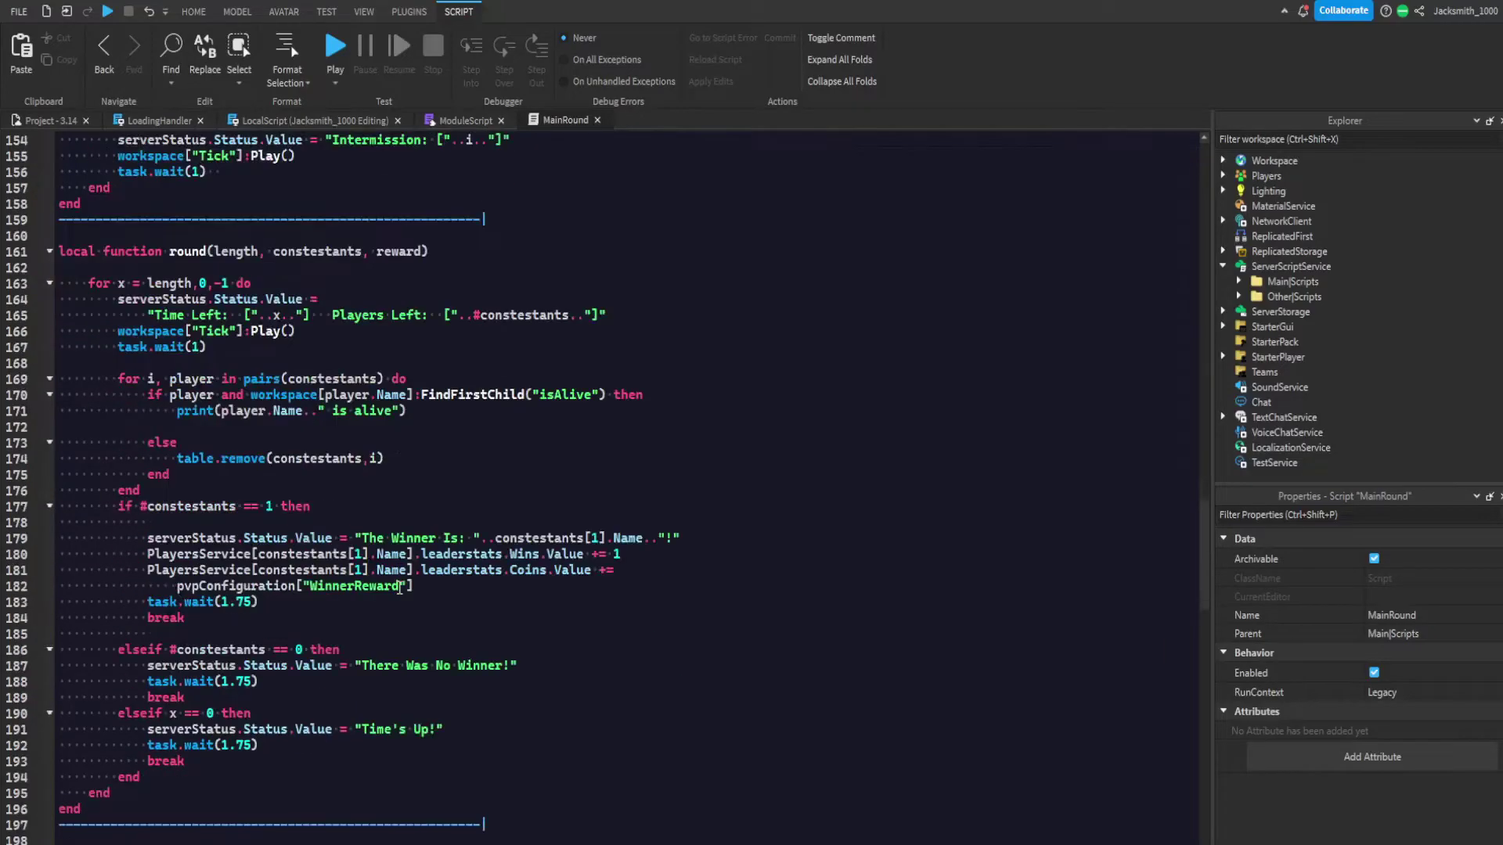
scroll(394, 589, up, 10)
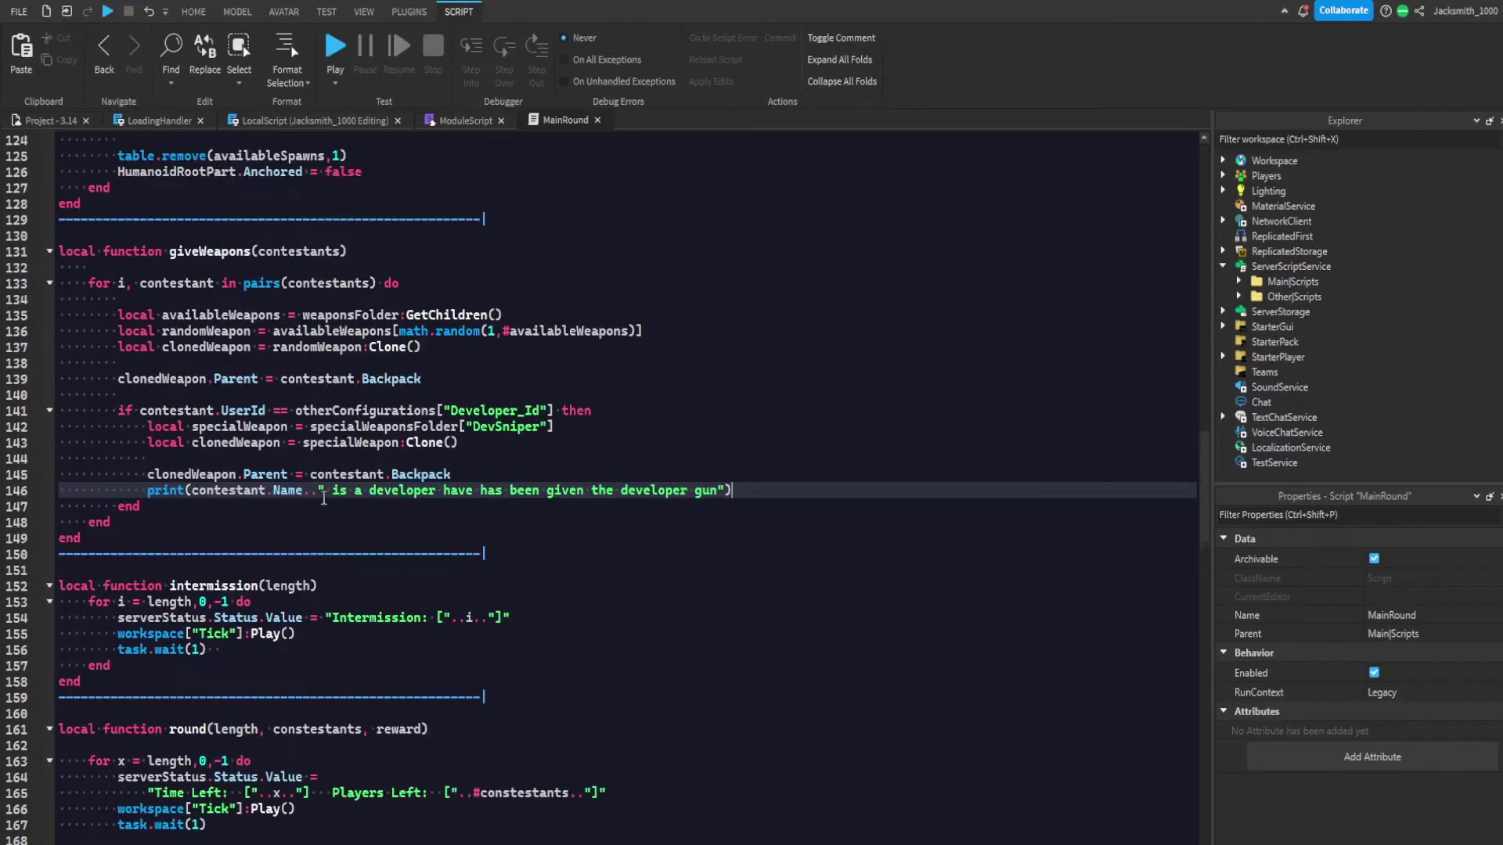
scroll(284, 532, up, 10)
scroll(292, 489, down, 2)
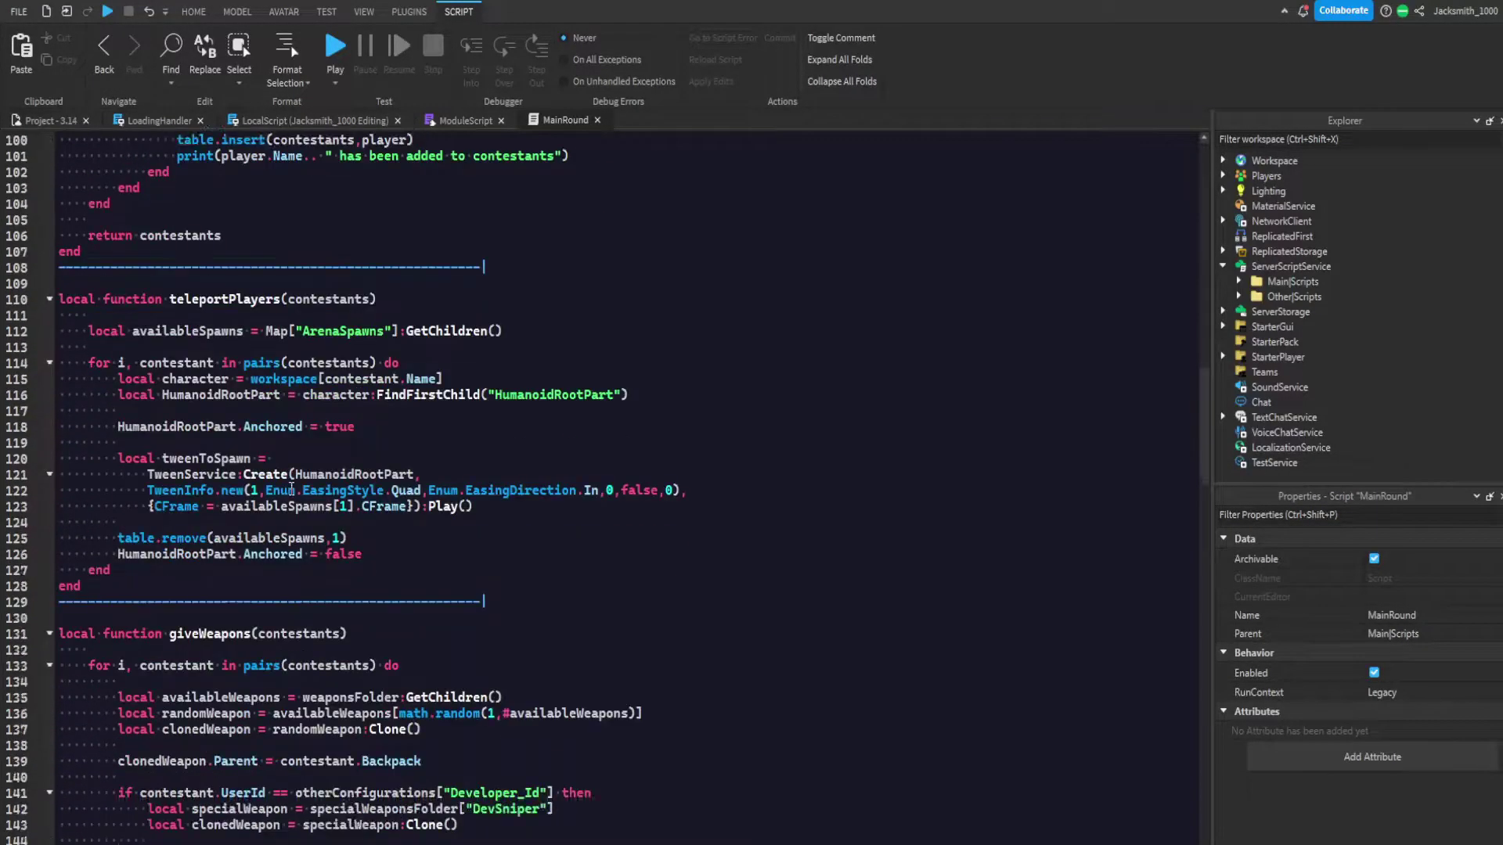
scroll(252, 530, up, 1)
scroll(270, 539, down, 2)
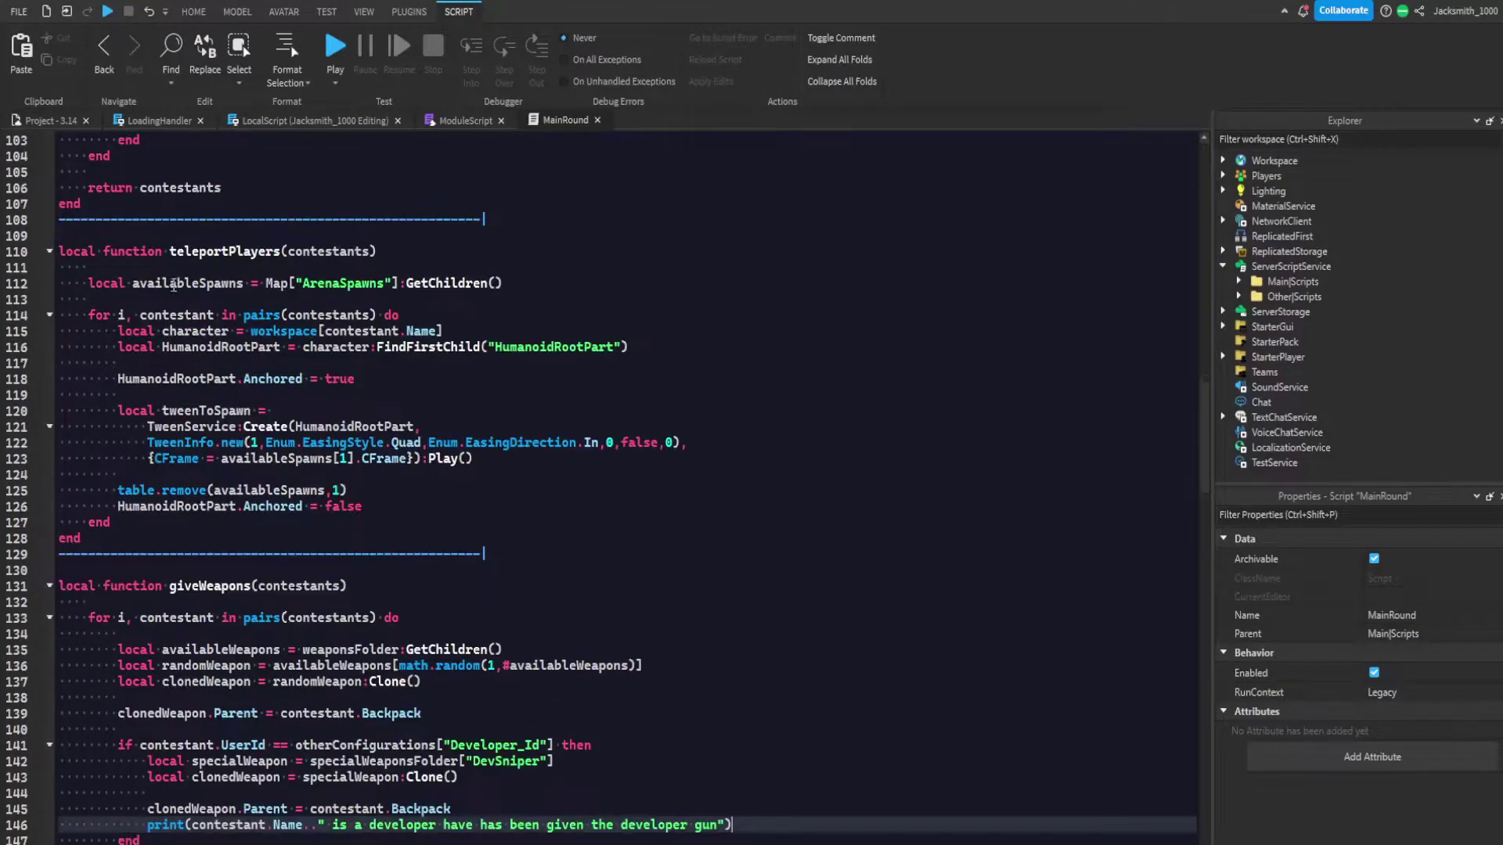
Step: Reset the script editor colours to the Default preset, then change the preset to Custom
click(19, 11)
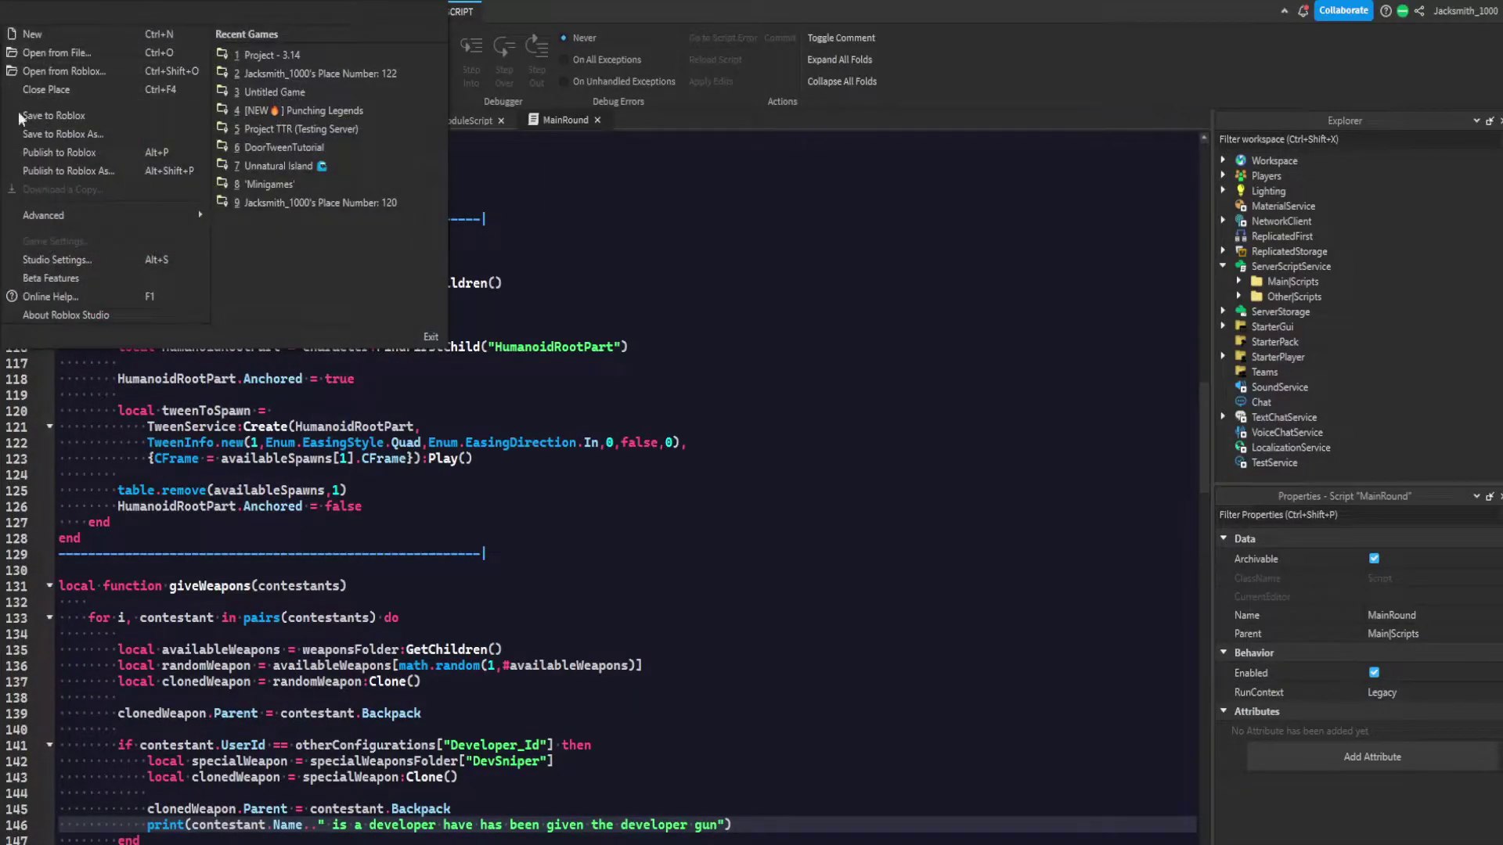
click(55, 260)
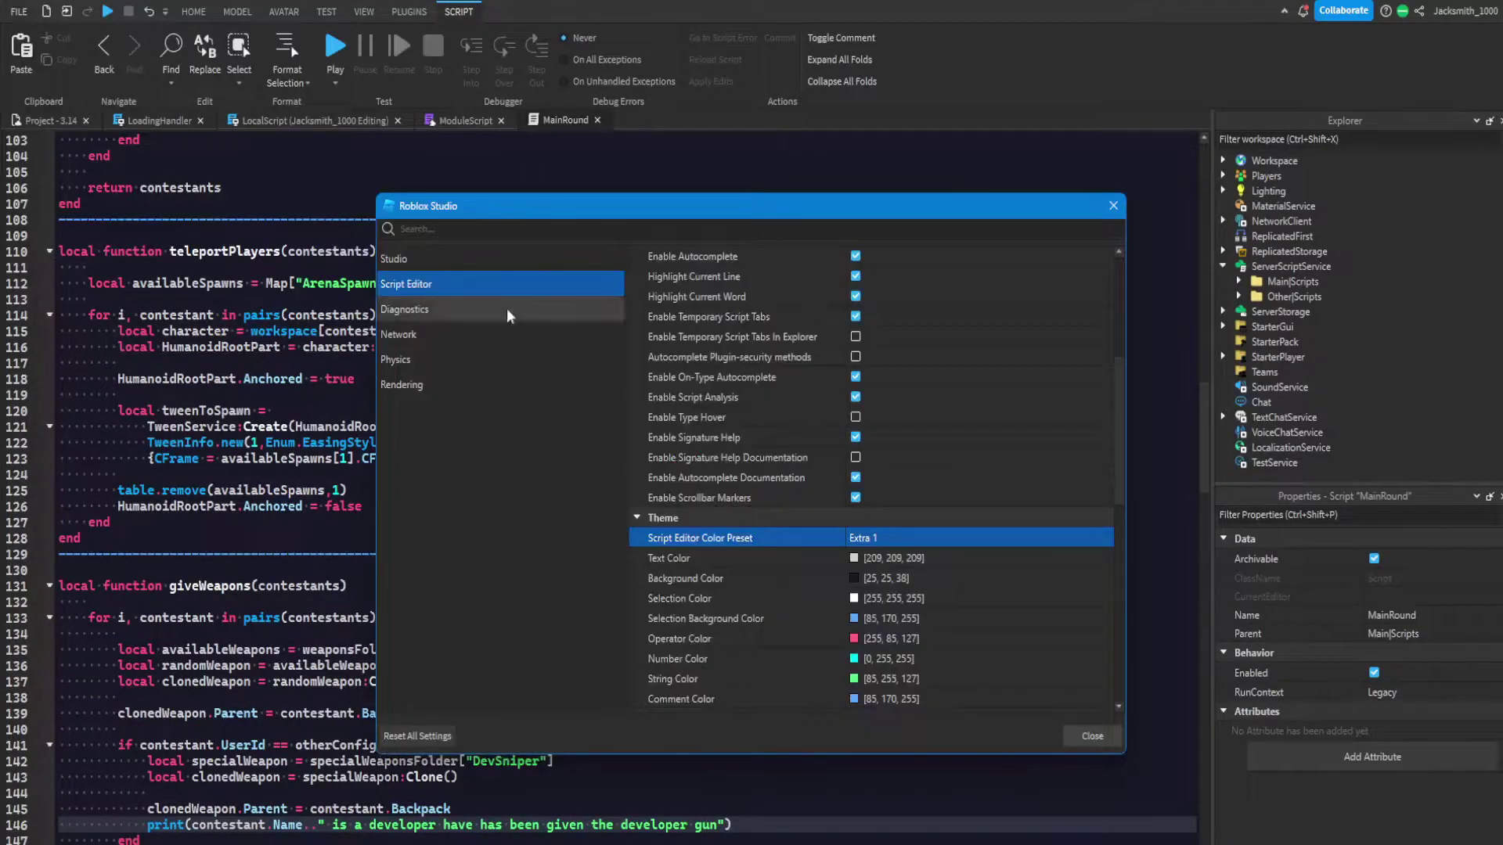
click(881, 541)
click(873, 595)
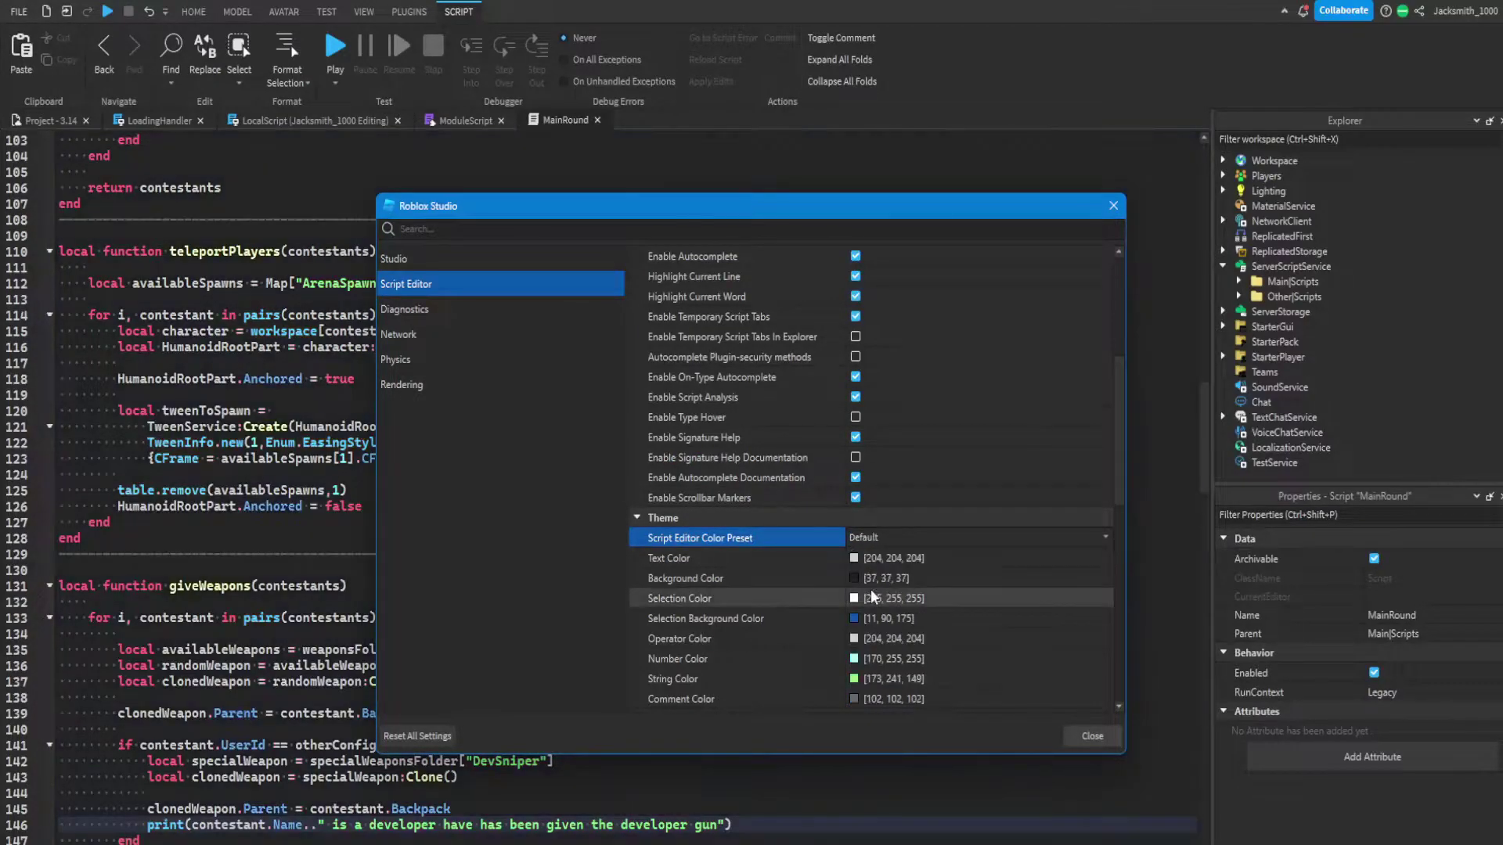
drag(763, 207, 752, 291)
click(867, 626)
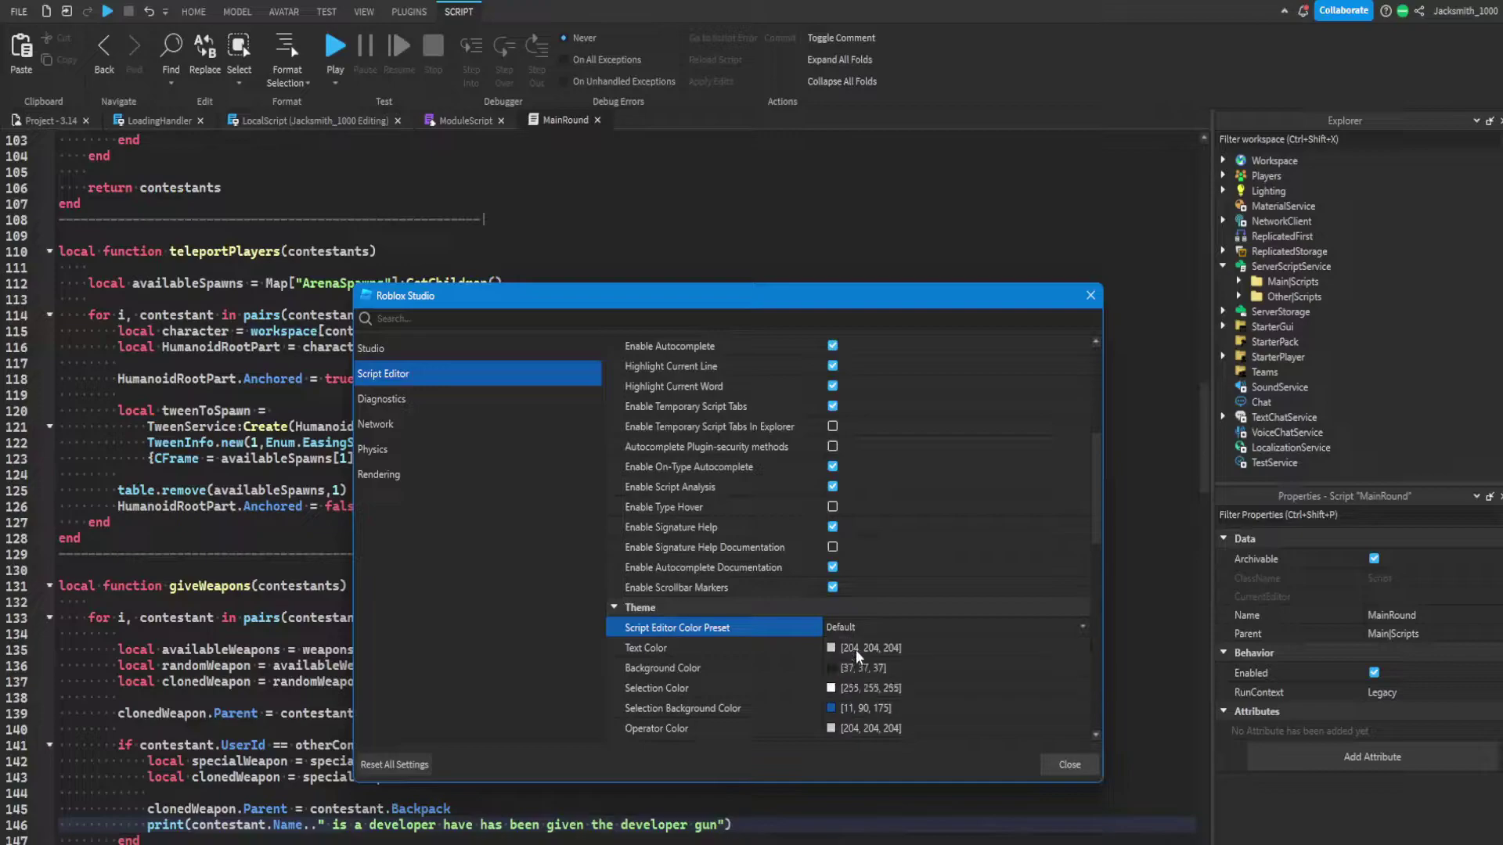
click(856, 650)
drag(633, 300, 761, 375)
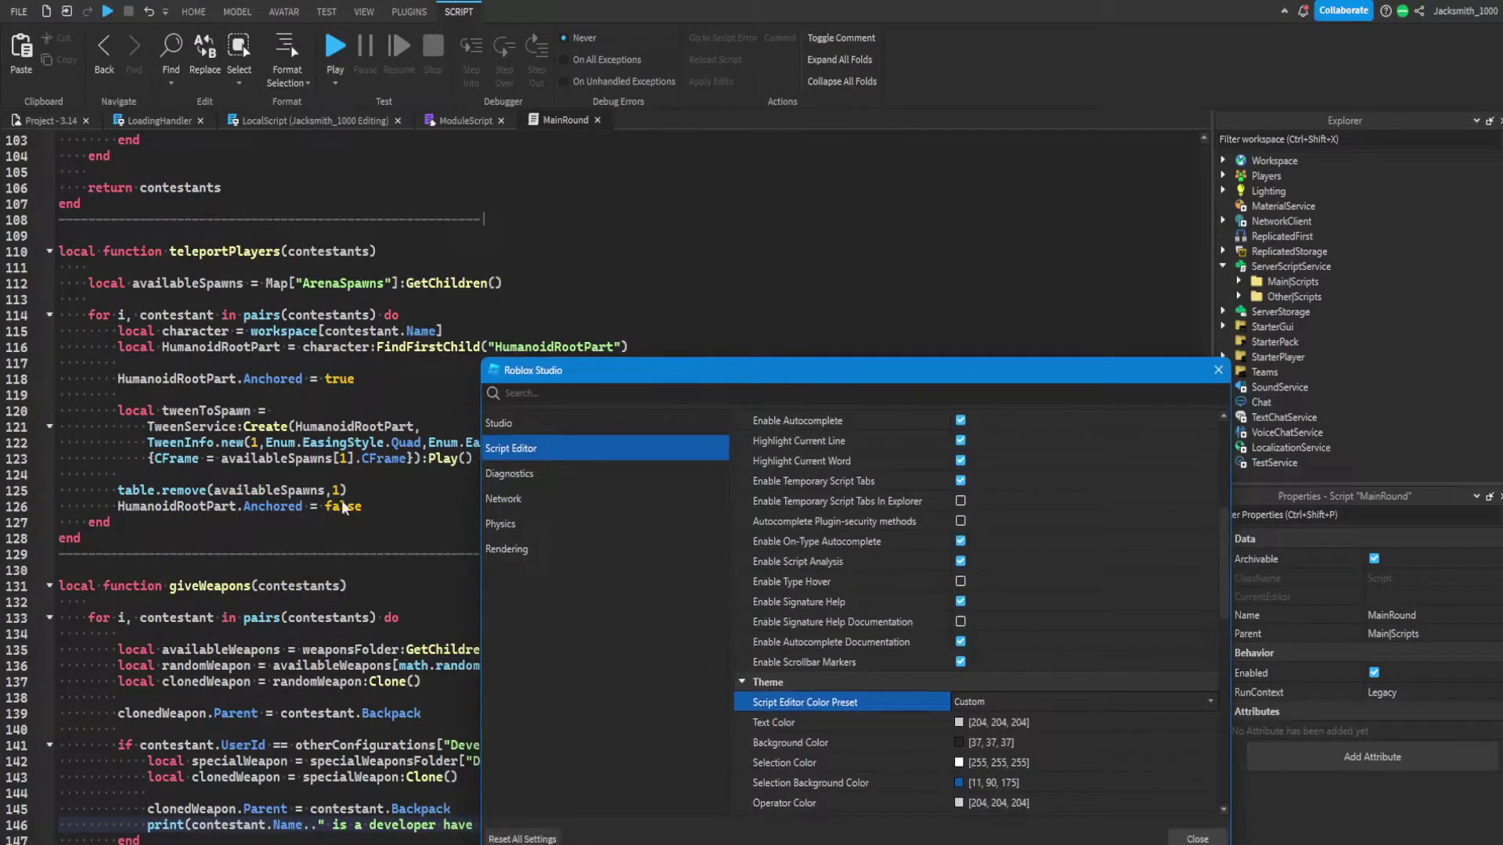
Step: Close Studio Settings and click around lines 125–126, briefly selecting the word false
click(1197, 839)
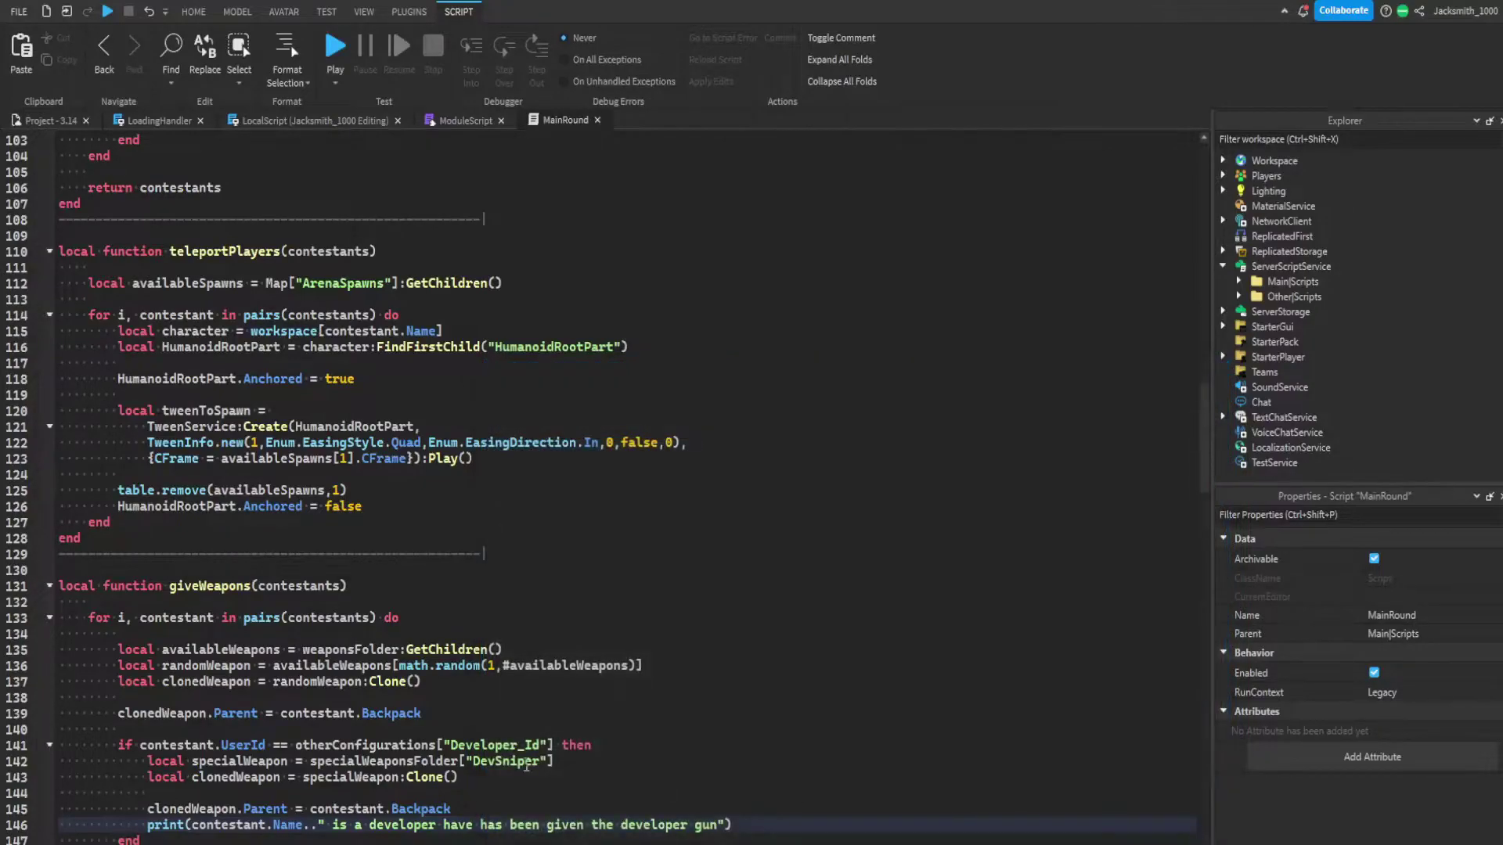
click(334, 489)
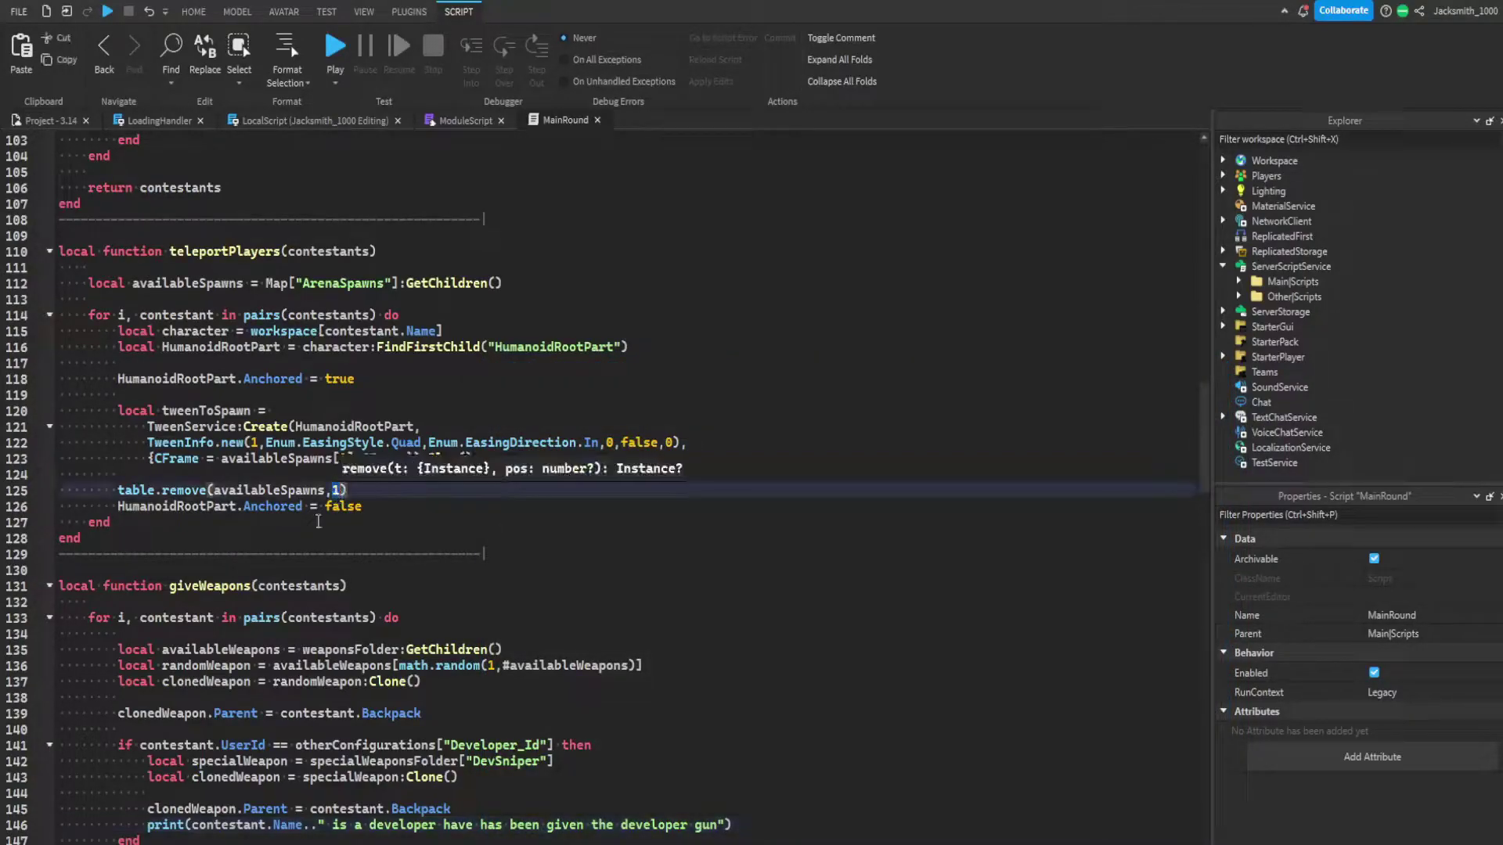
drag(325, 506, 357, 513)
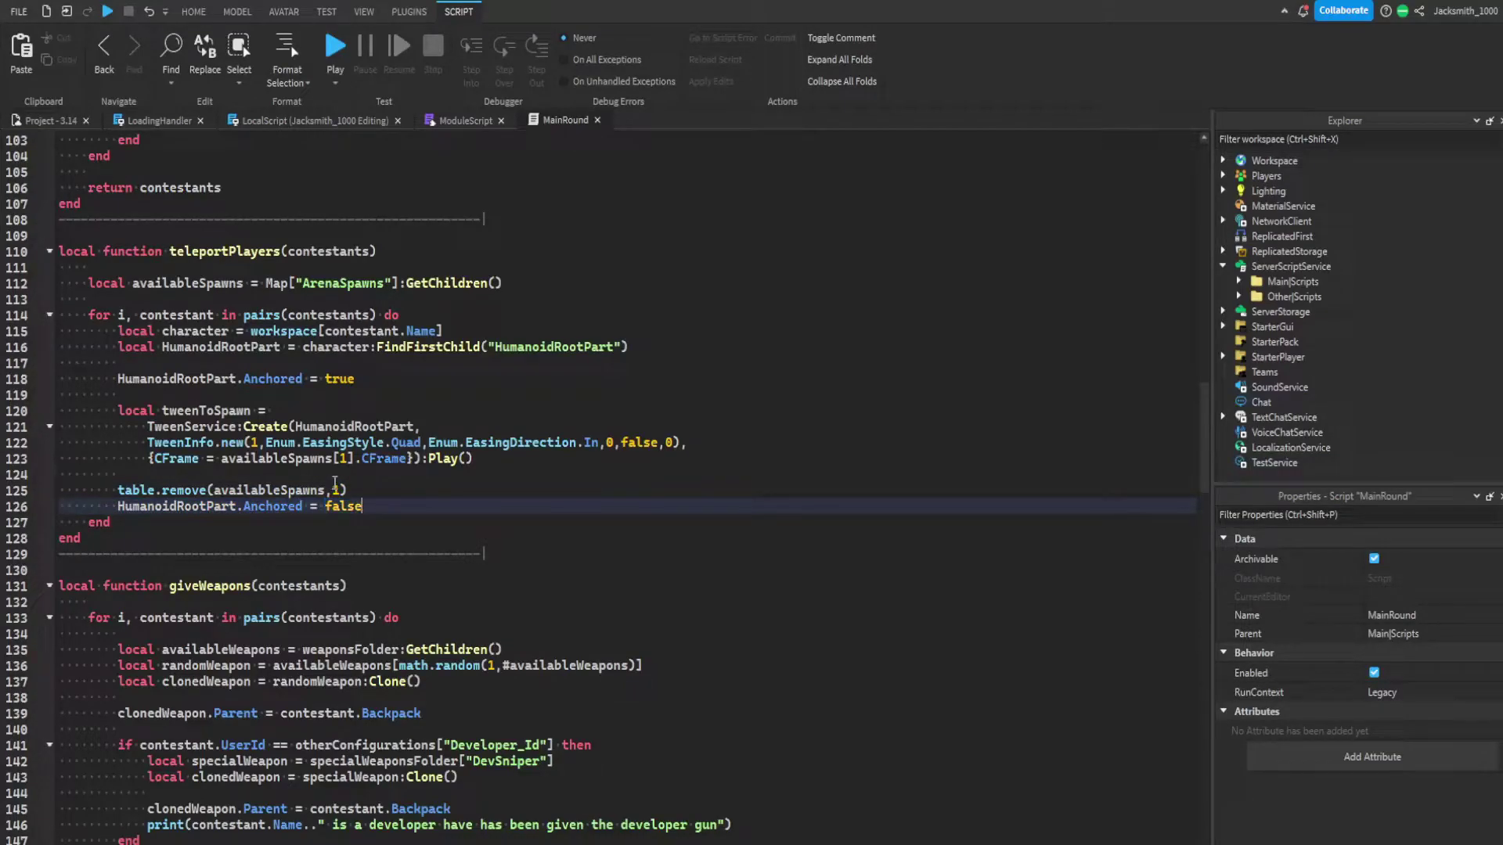
click(341, 490)
click(401, 504)
Step: Reopen Studio Settings at Script Editor and confirm the colour preset stays Custom
click(19, 12)
click(61, 259)
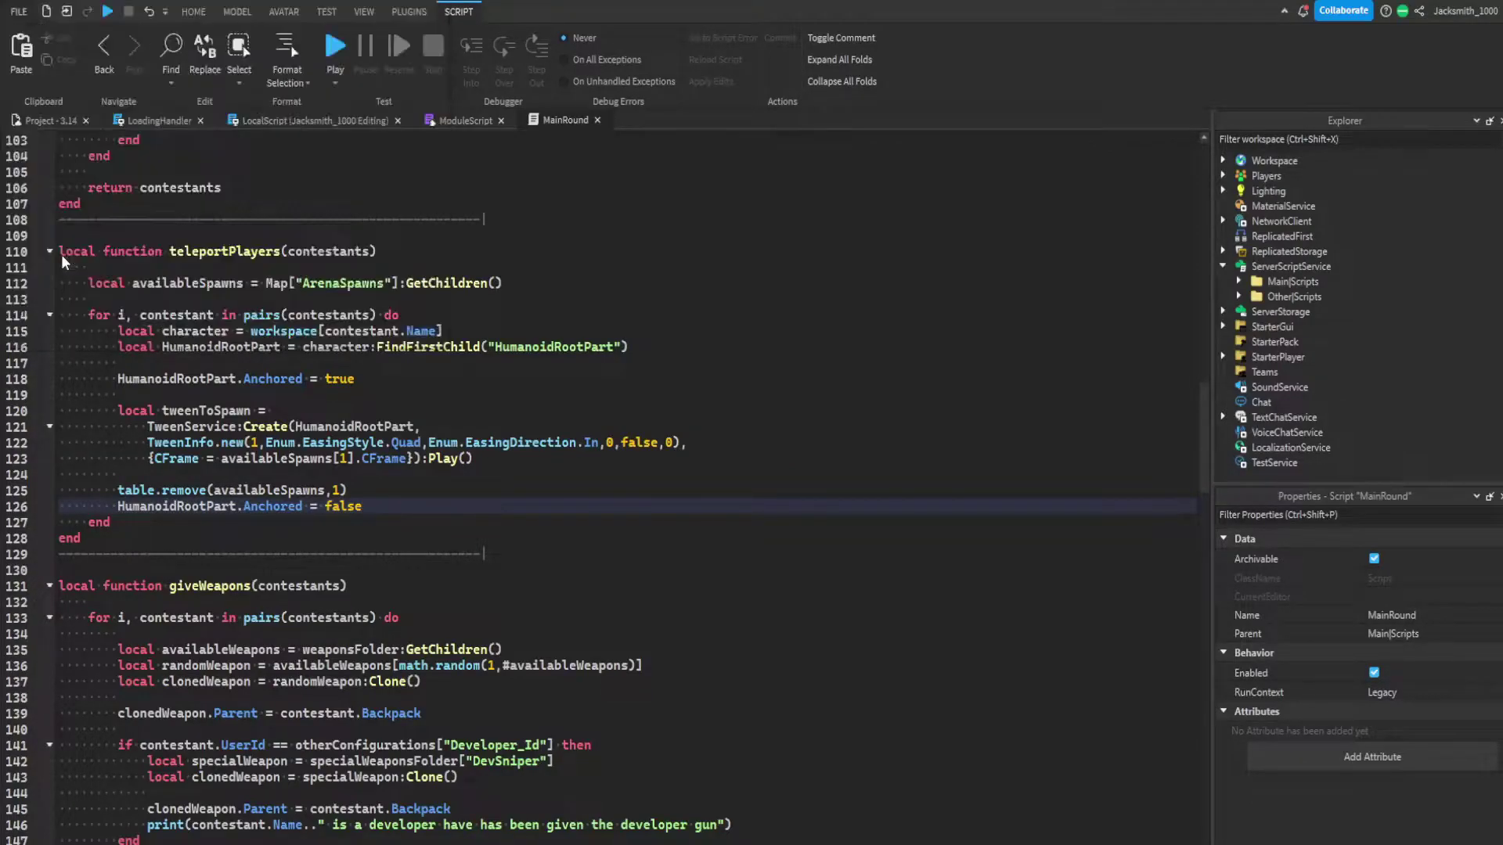
click(1077, 703)
click(1079, 703)
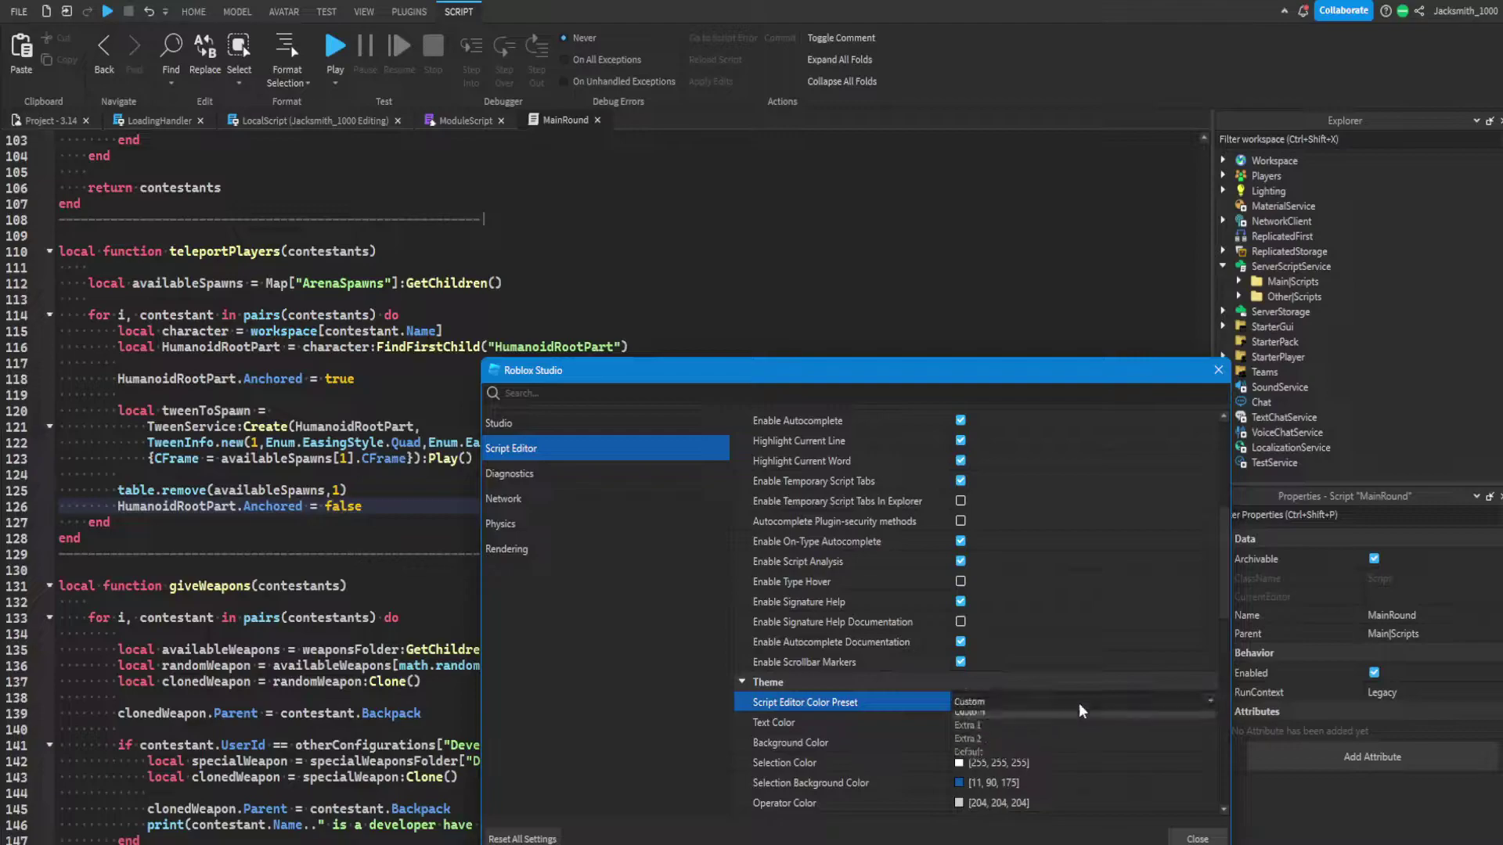
click(1074, 703)
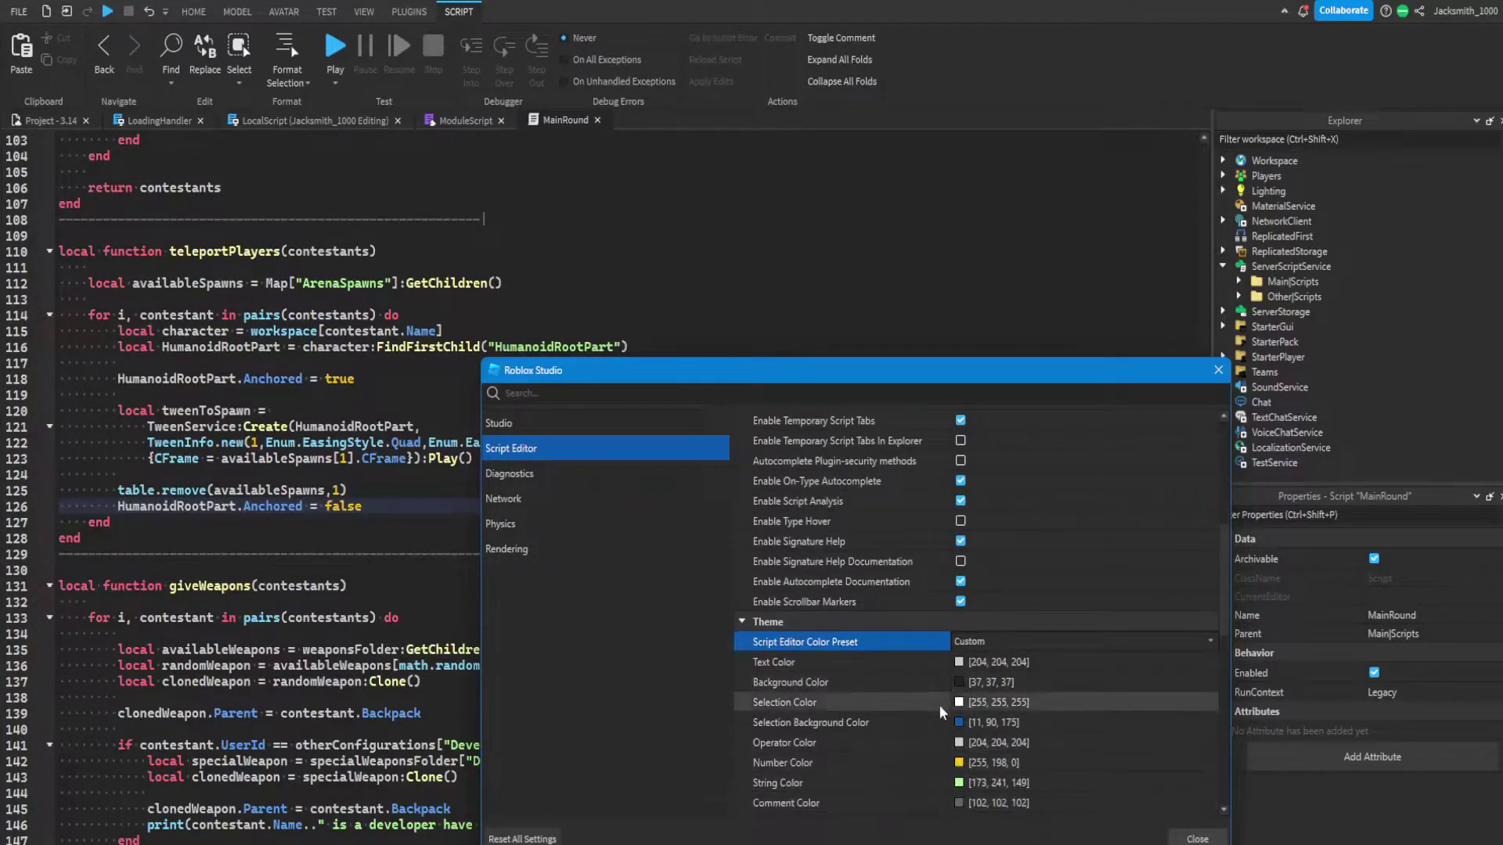
scroll(940, 706, down, 4)
scroll(1223, 592, down, 1)
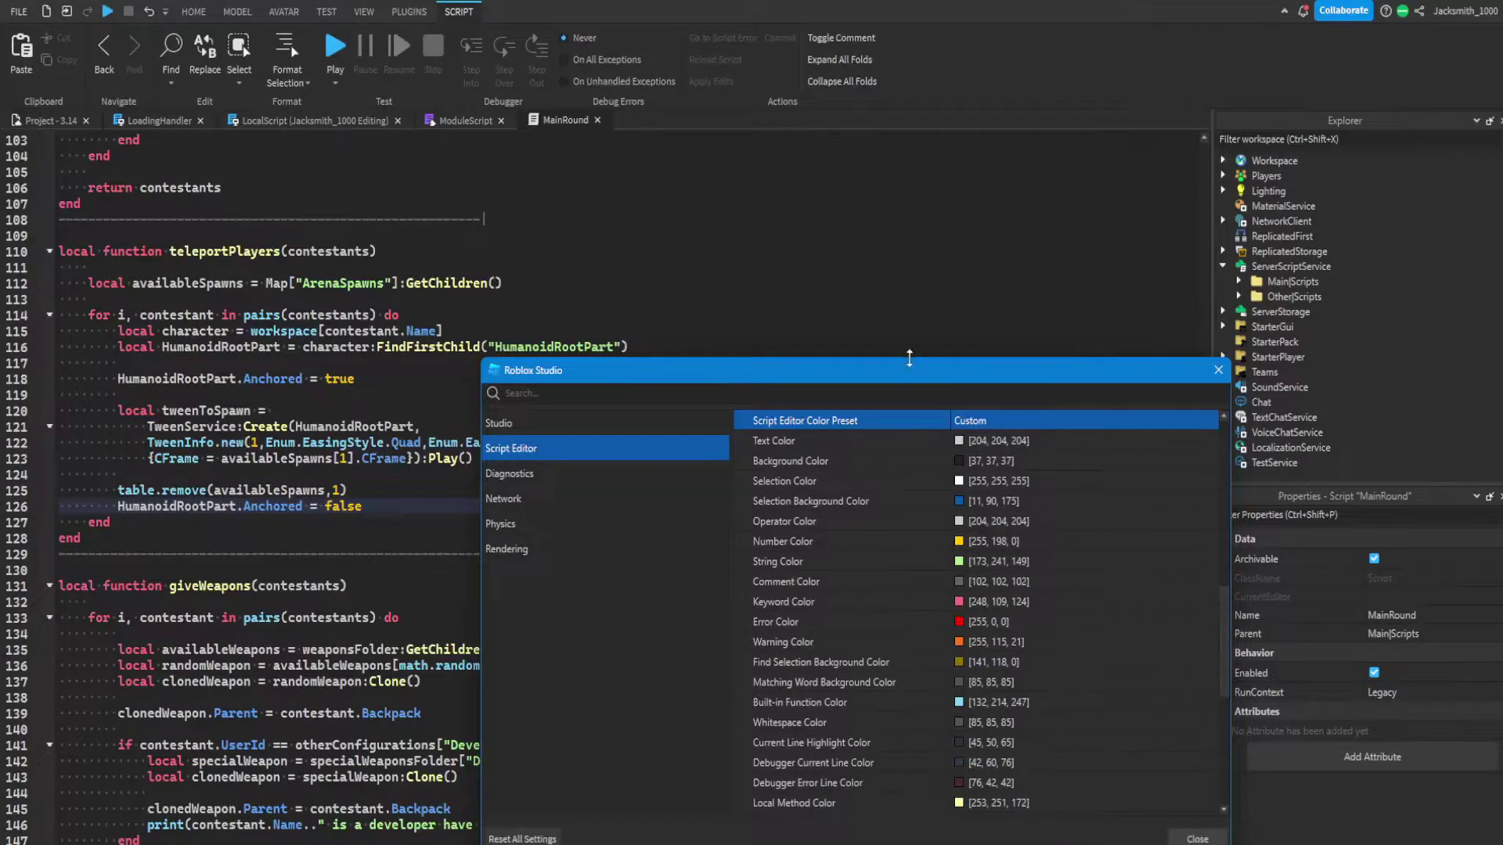
Step: Enlarge and reposition the settings window, then scroll through the Custom theme colour list
drag(910, 358, 900, 127)
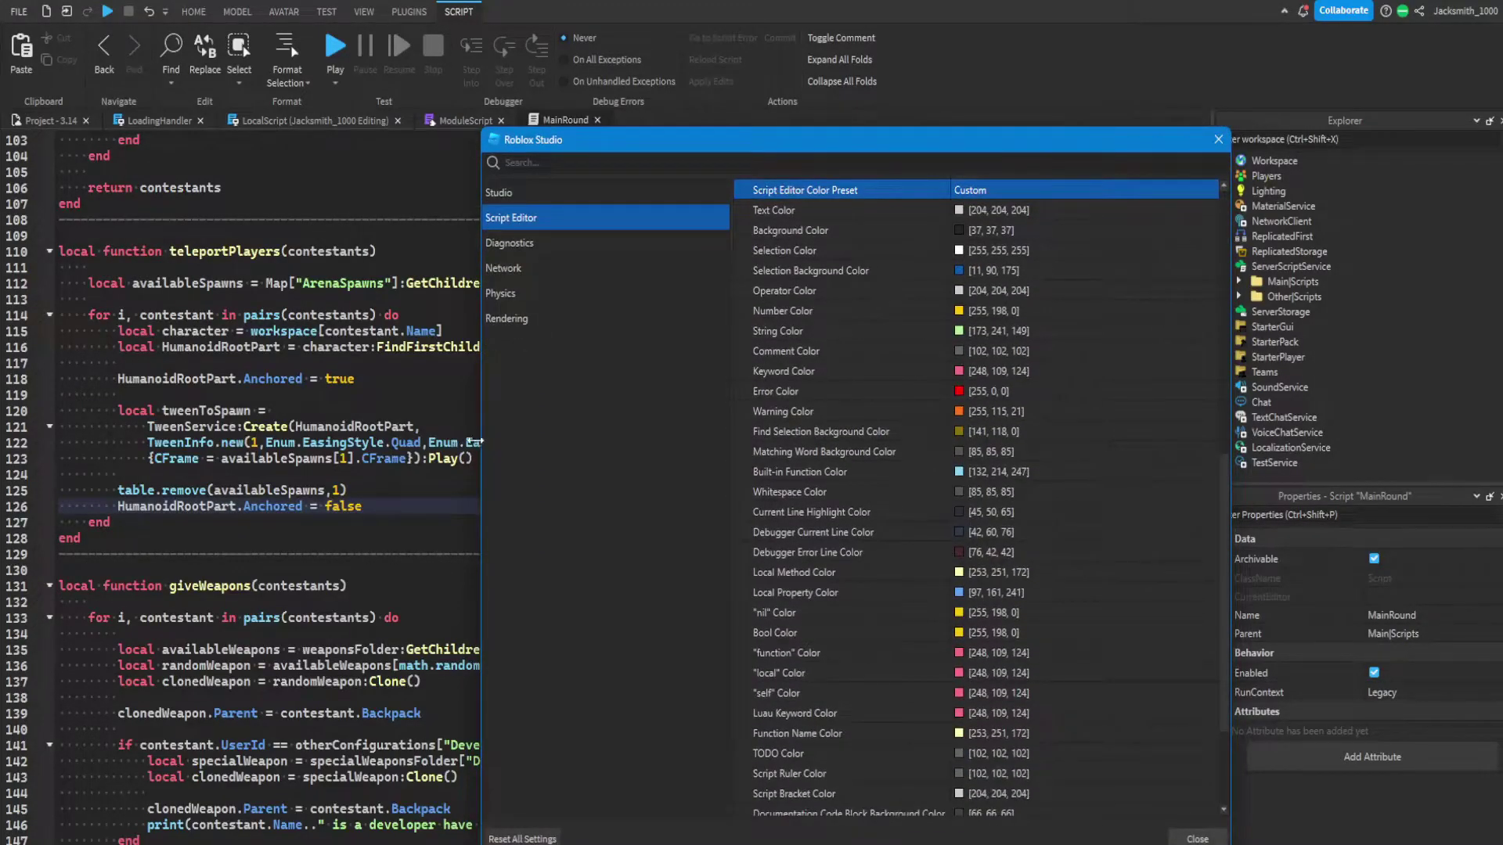
drag(480, 442, 349, 442)
drag(627, 139, 811, 95)
scroll(1077, 242, up, 3)
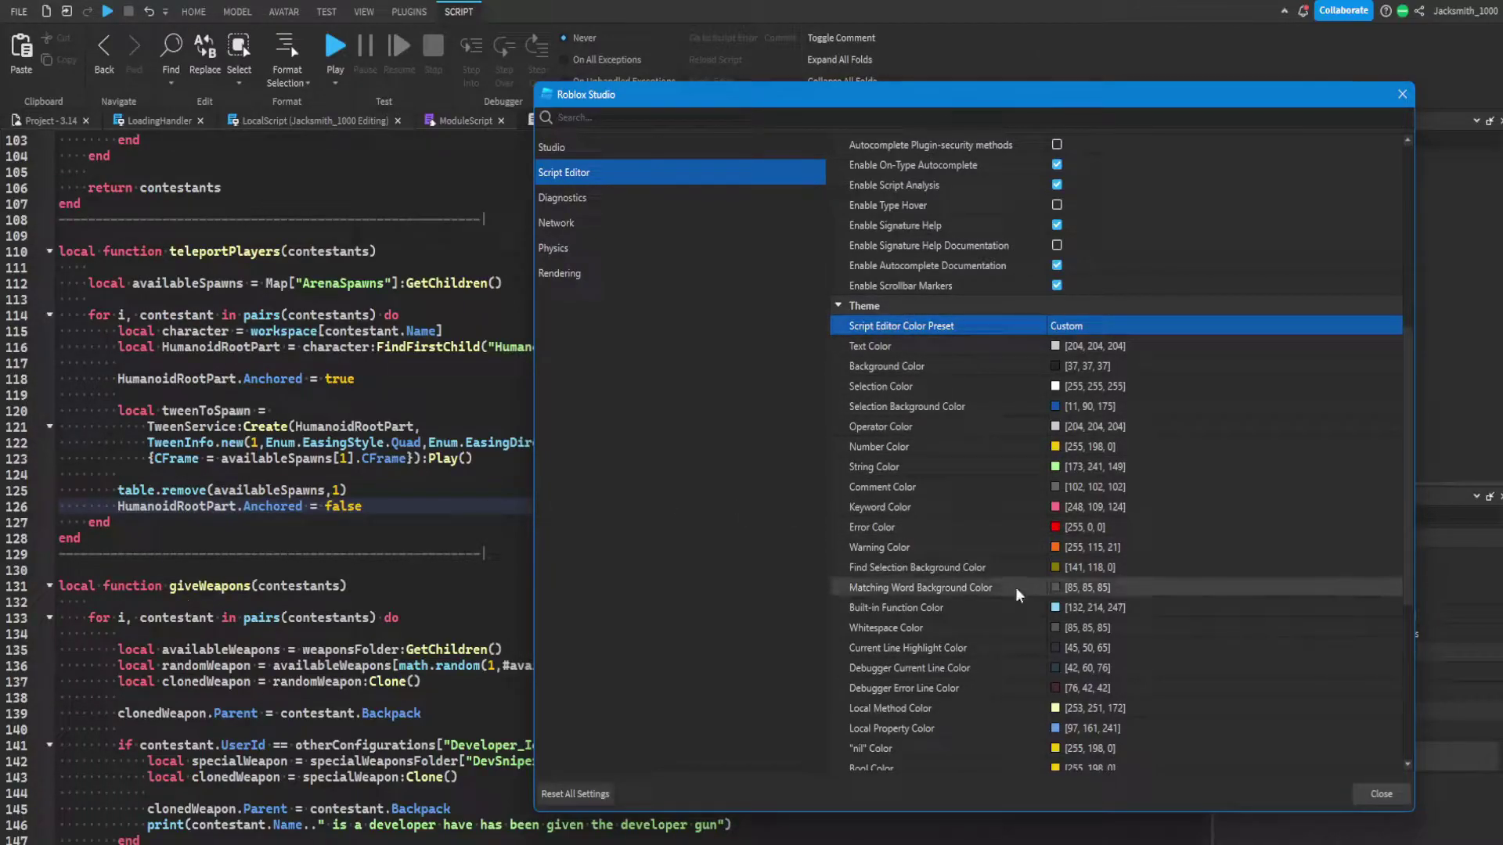
scroll(979, 705, down, 2)
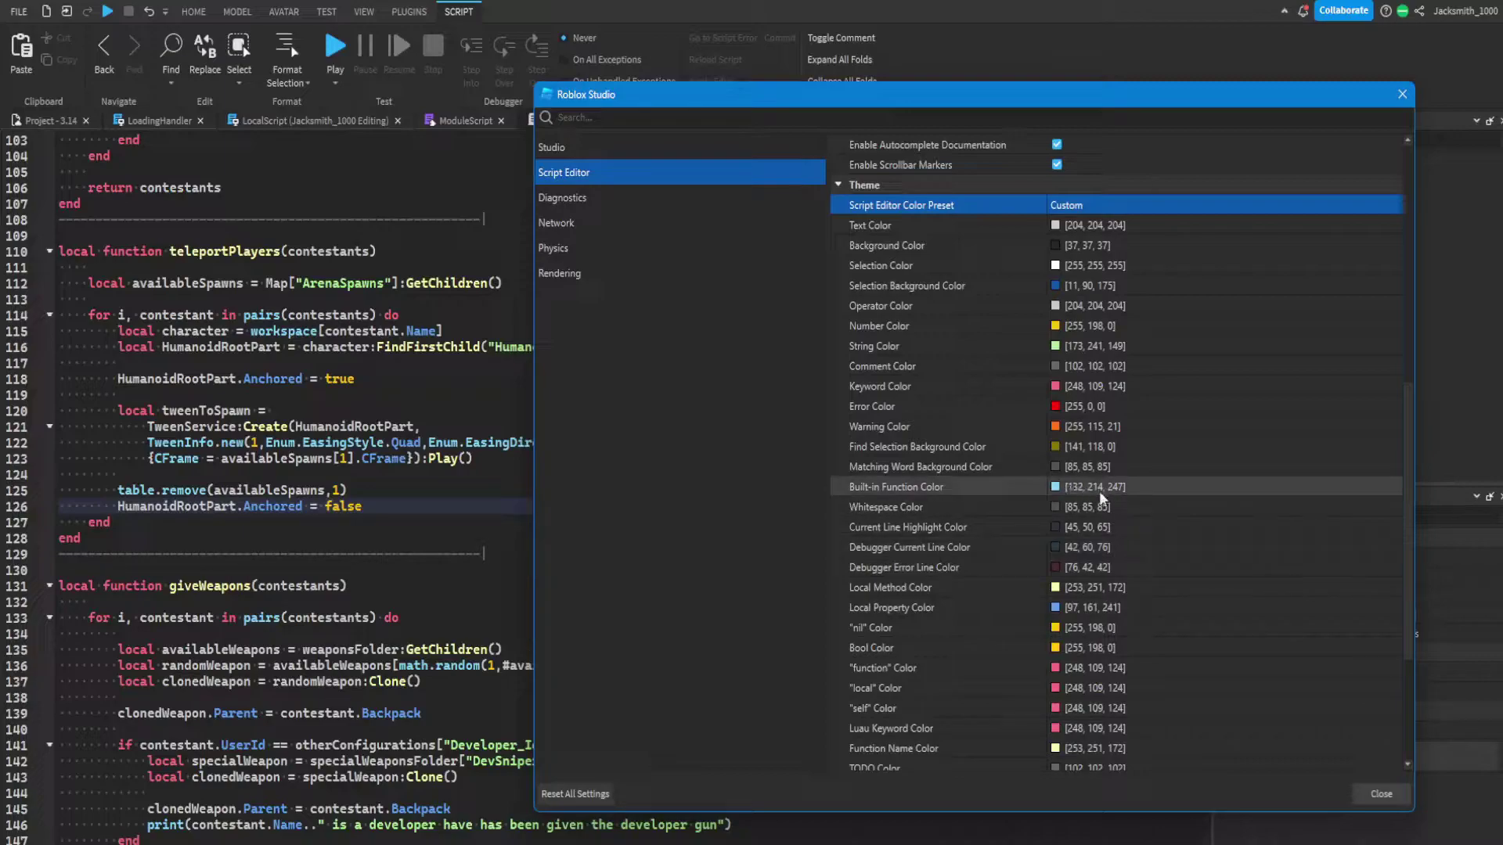
scroll(1099, 608, down, 4)
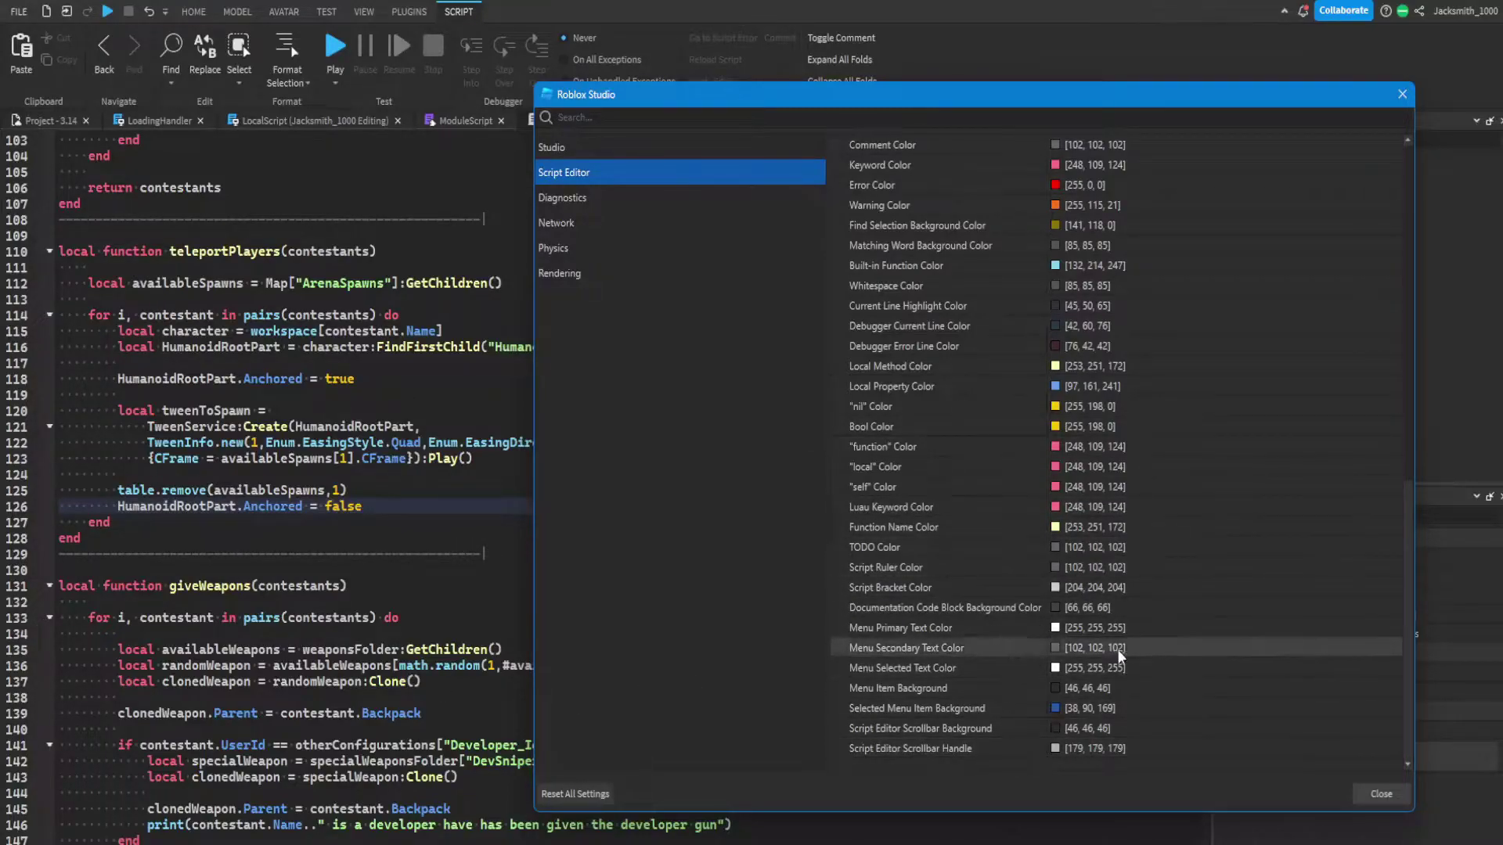
scroll(986, 459, up, 6)
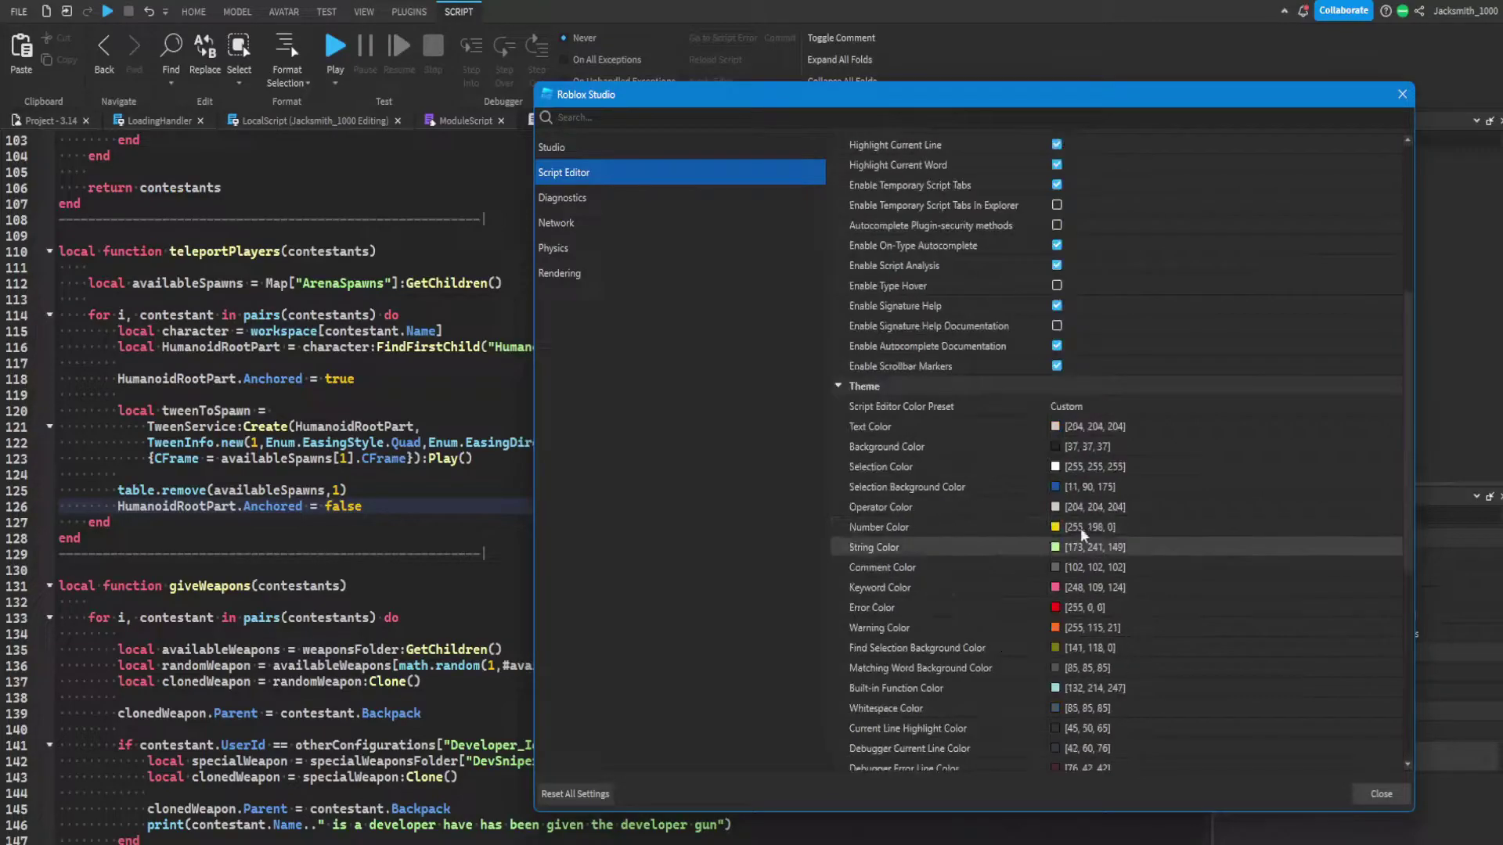
drag(1023, 94, 961, 118)
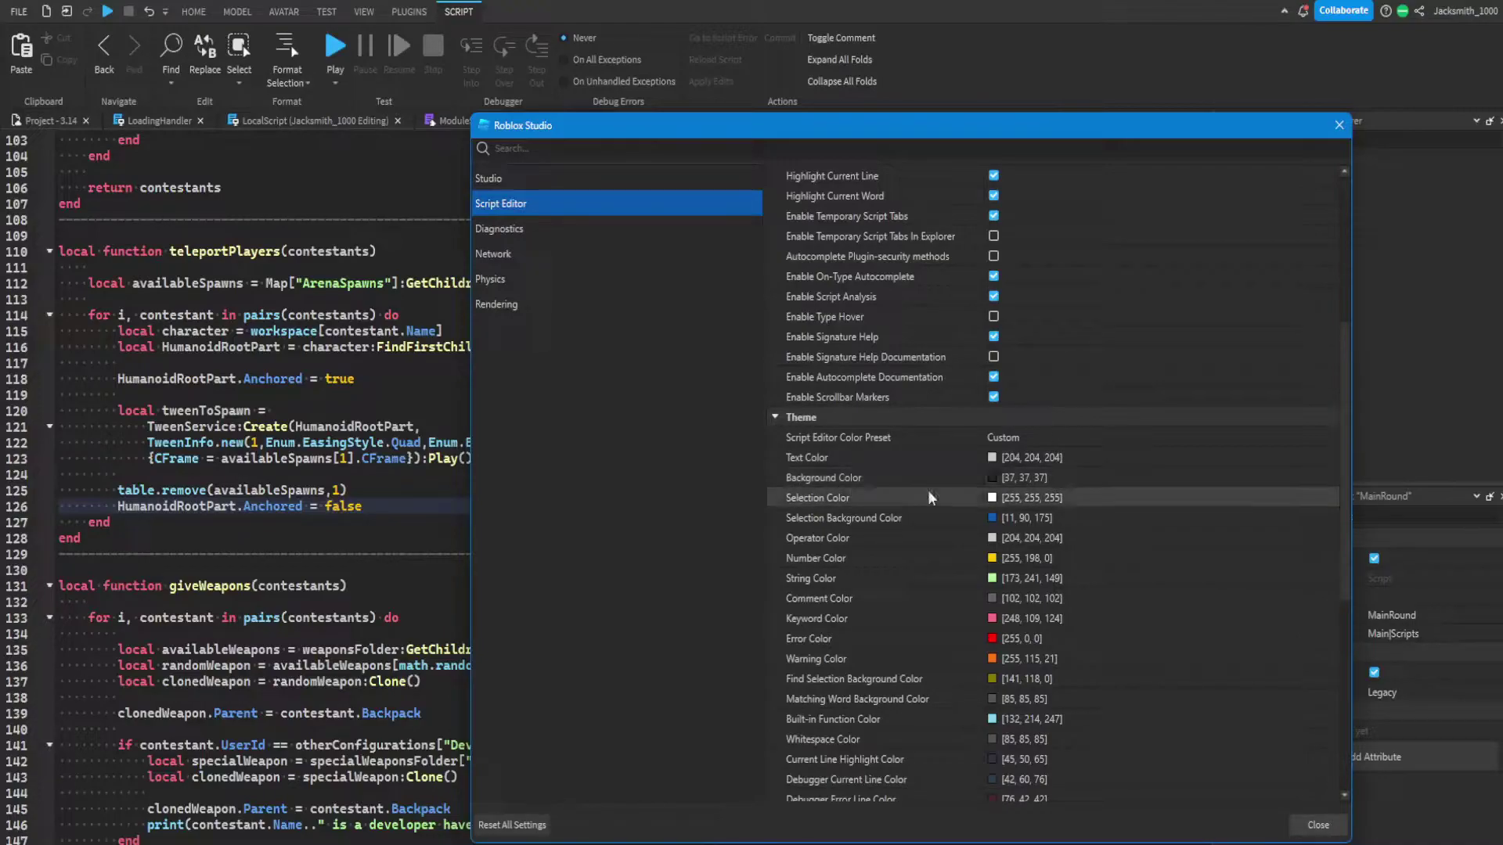
Step: Try several swatches, then set the editor Background Color to dark navy [0, 21, 62]
click(993, 477)
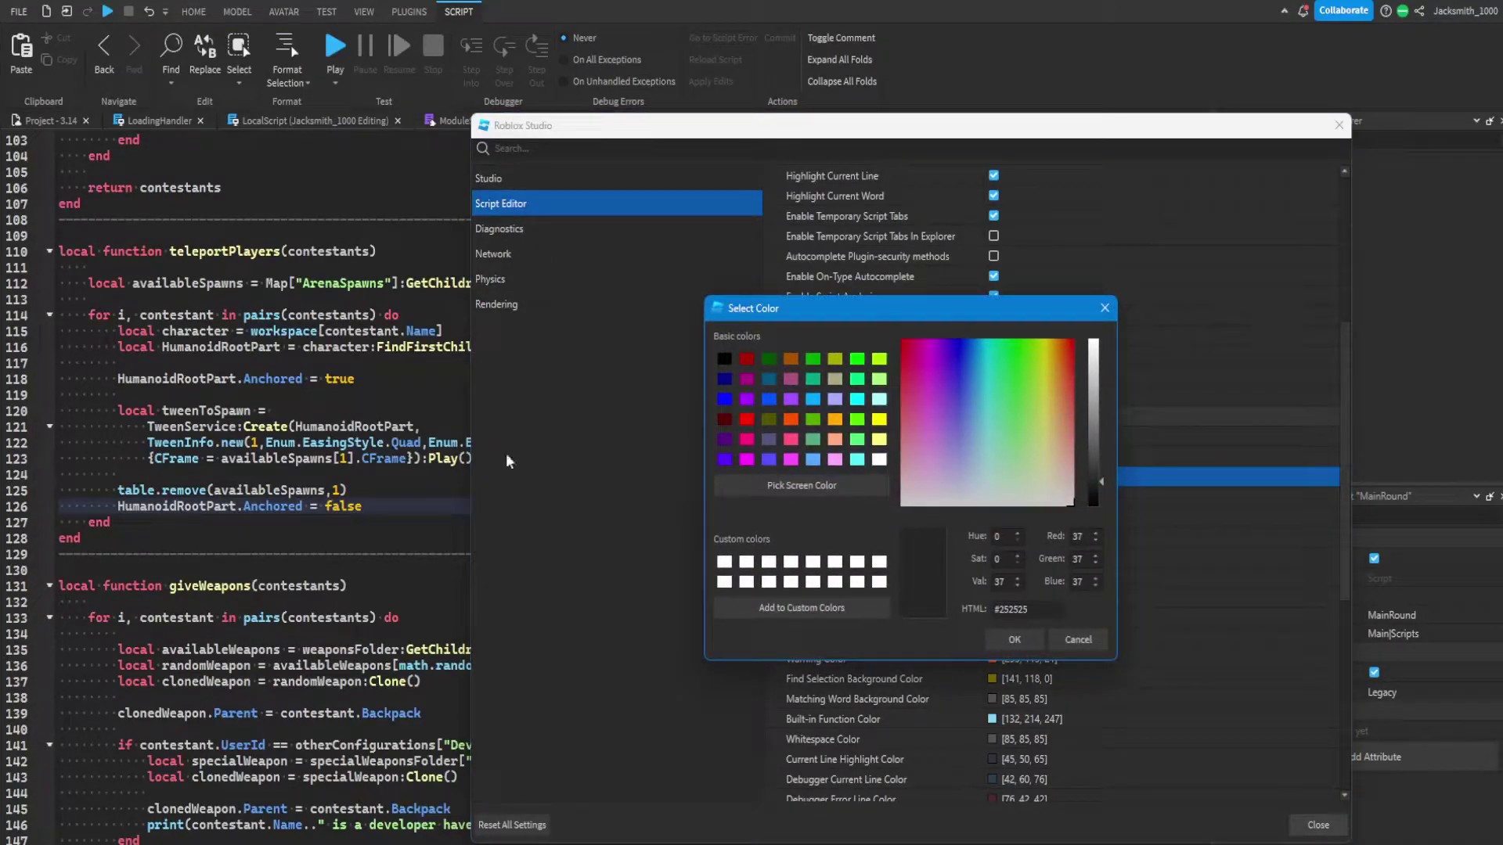
click(878, 461)
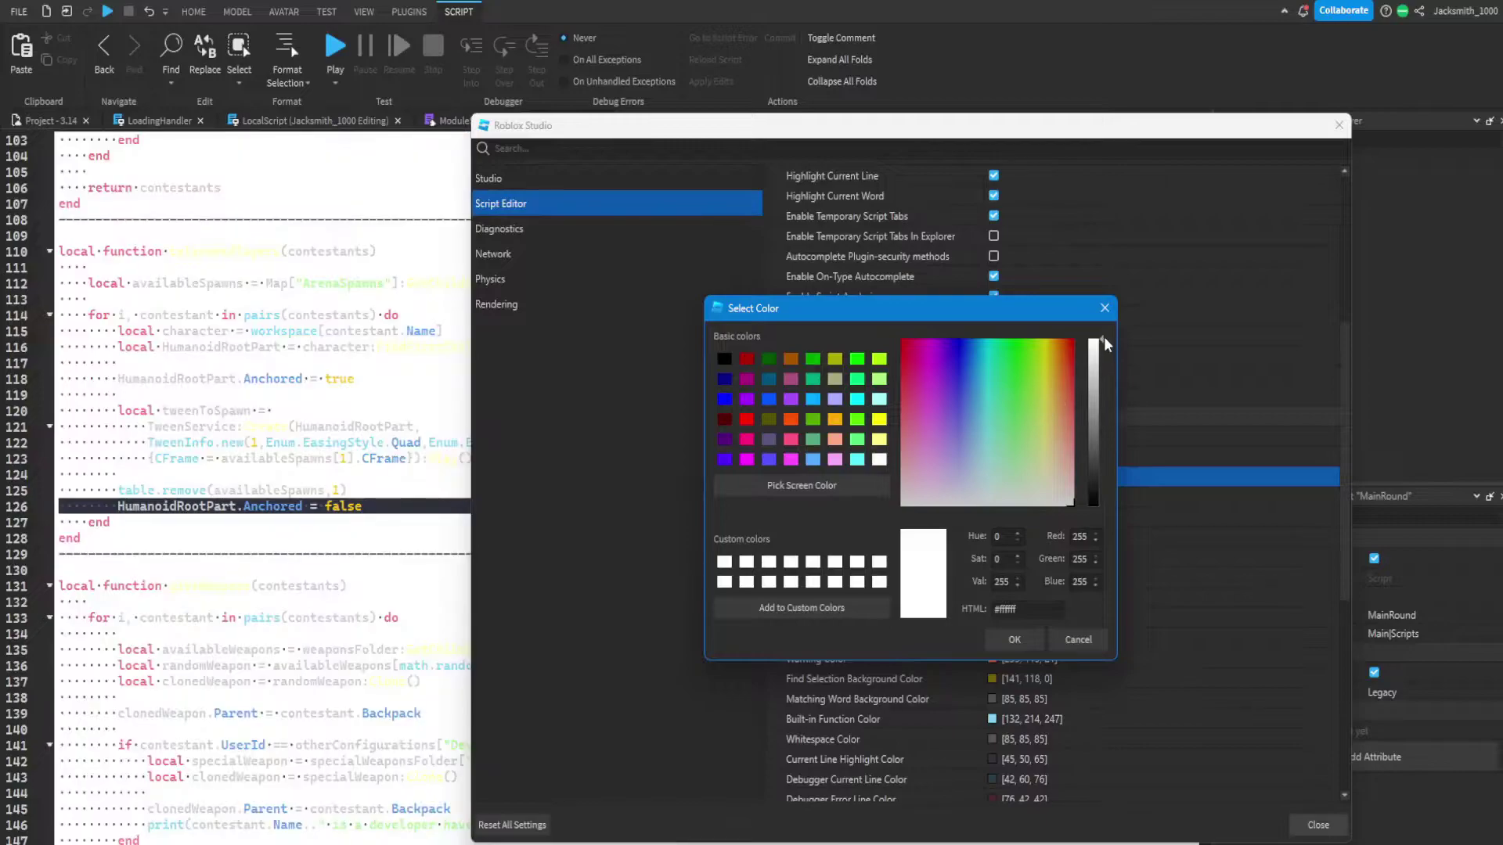
mouse_move(1102, 340)
mouse_down()
mouse_move(1087, 434)
mouse_move(1101, 454)
mouse_move(1099, 364)
mouse_up()
click(834, 439)
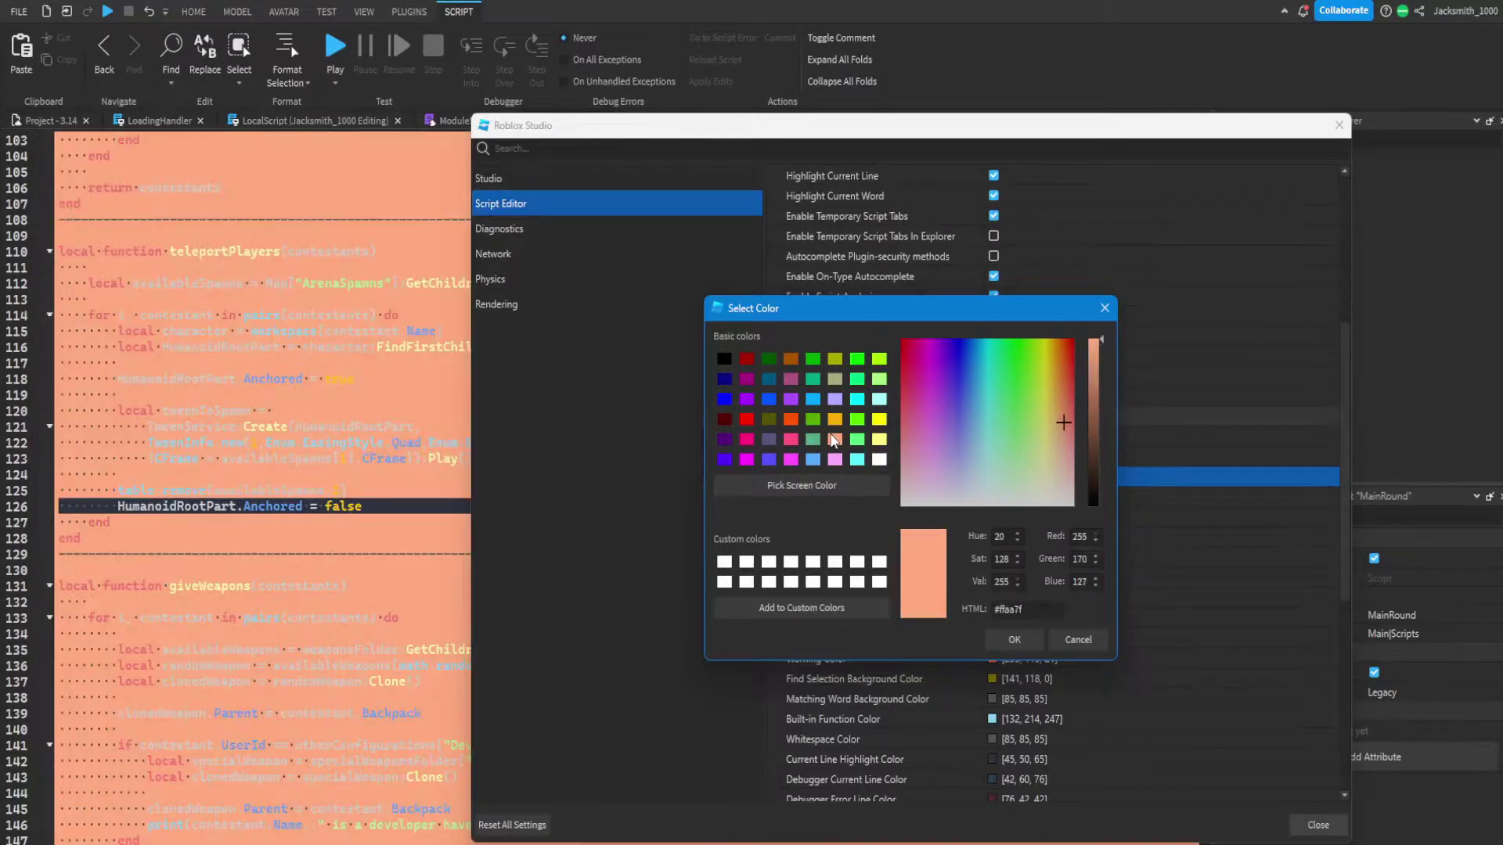
click(721, 359)
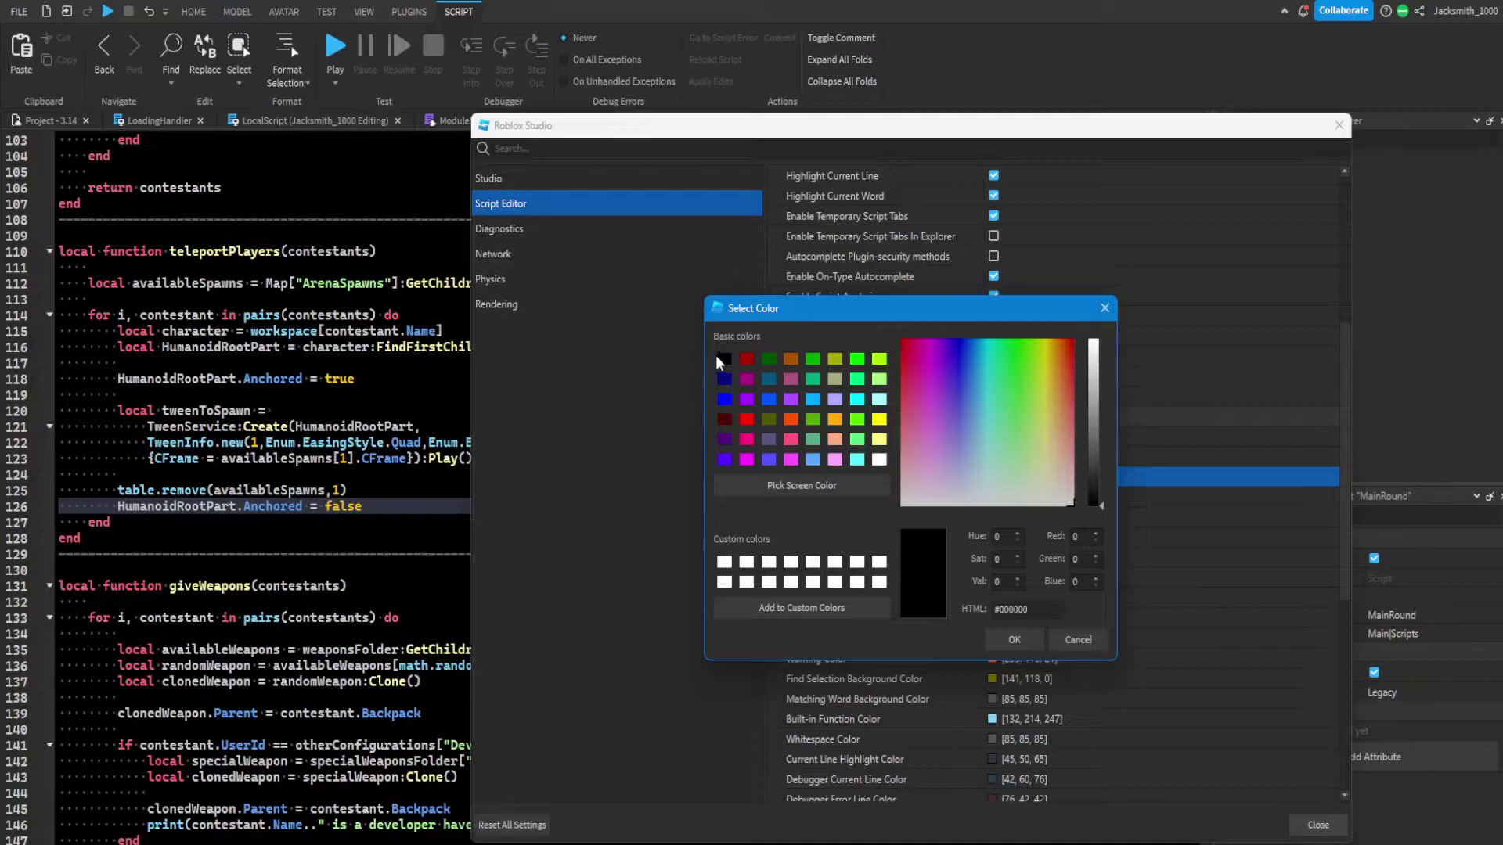
click(767, 380)
click(766, 398)
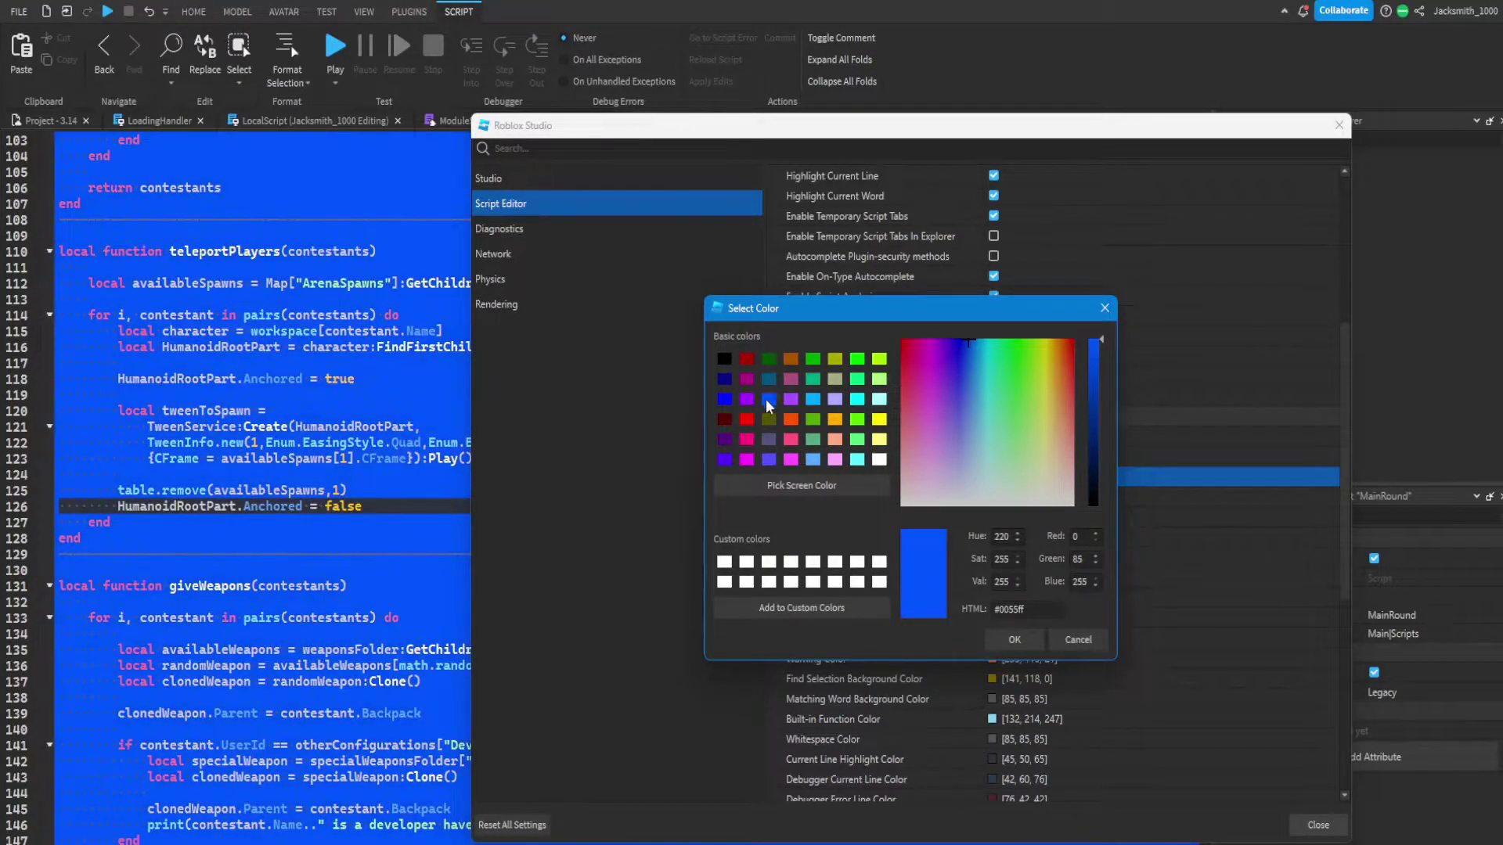
drag(1102, 340, 1094, 471)
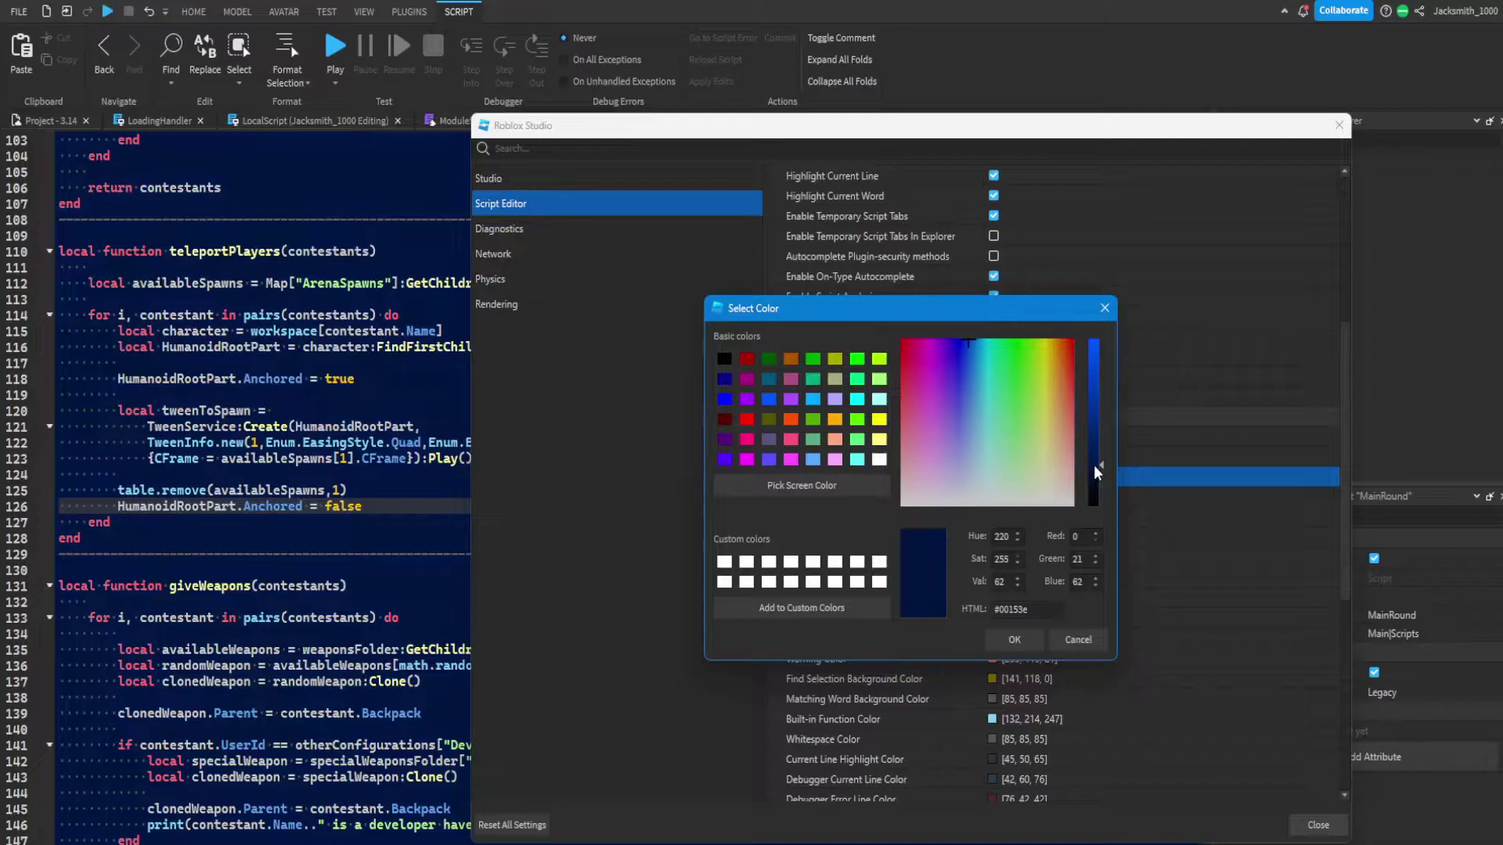
click(1015, 641)
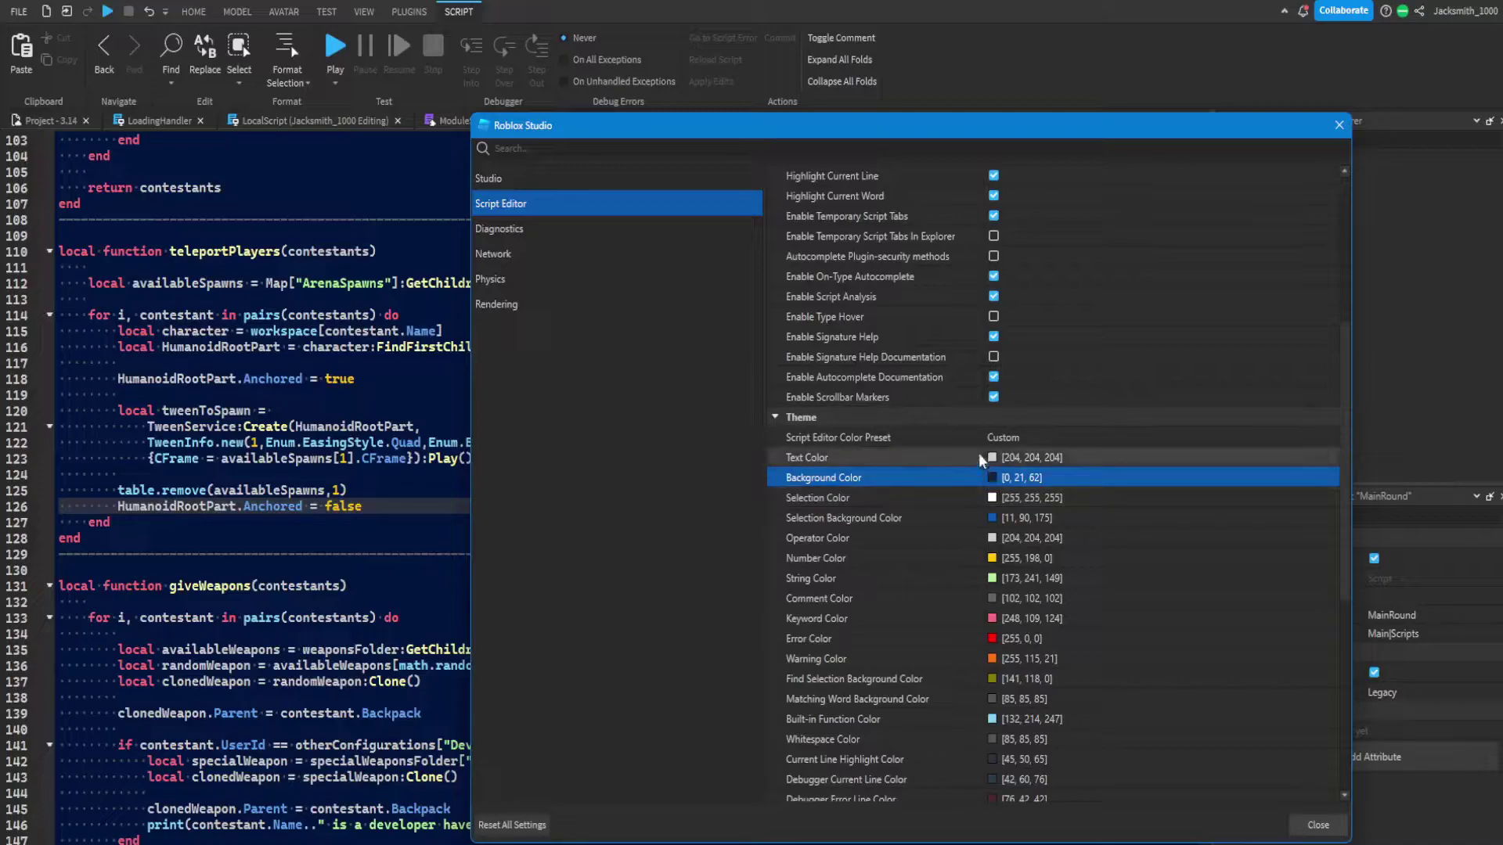
drag(1284, 125, 1406, 701)
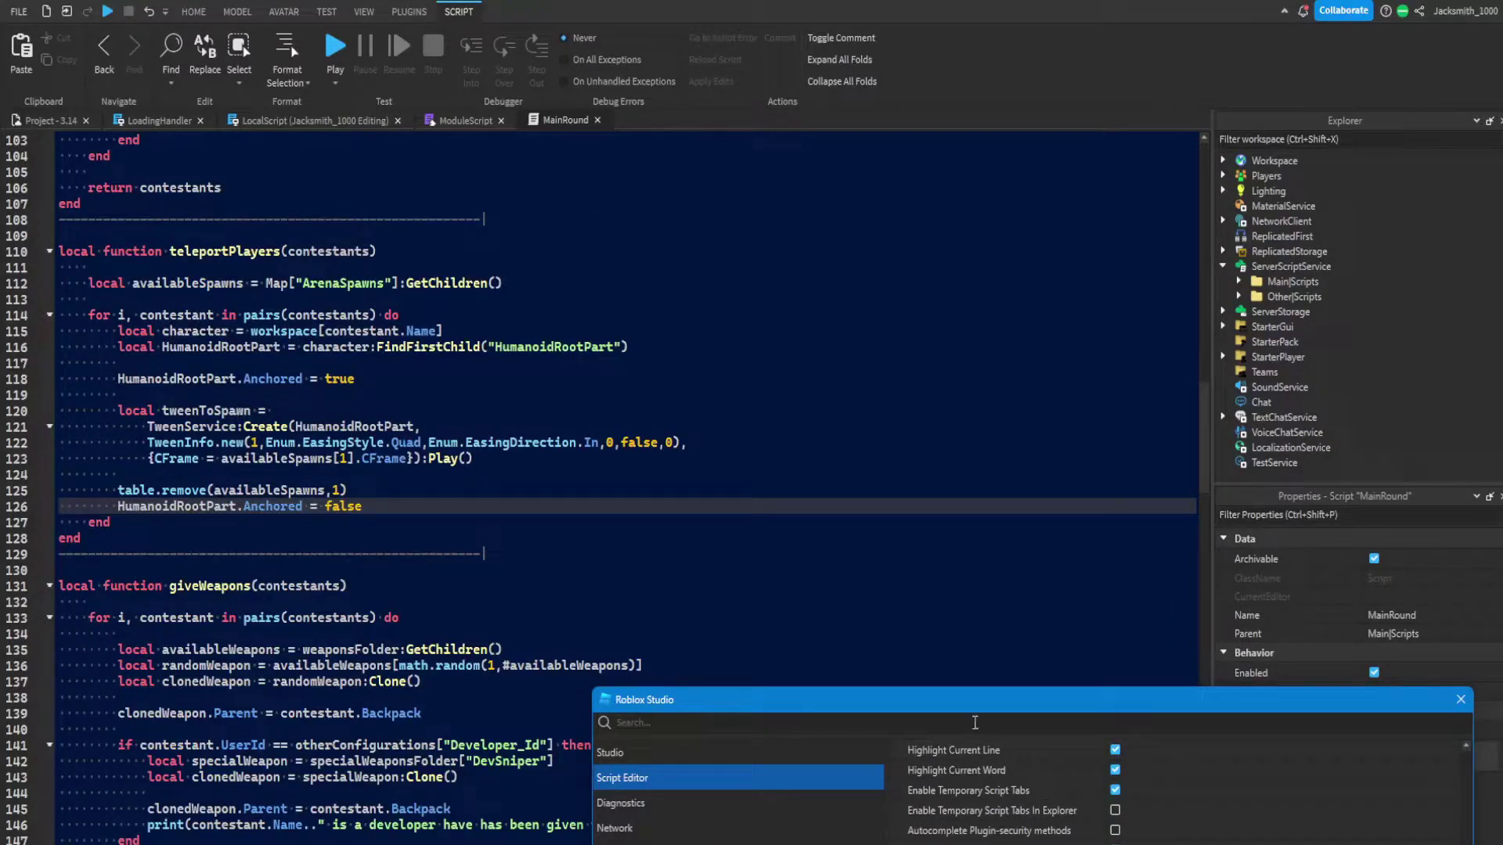
Step: Apply a darker navy background [0, 16, 47] and salmon selection colour [255, 170, 127], then close settings
drag(993, 702, 954, 127)
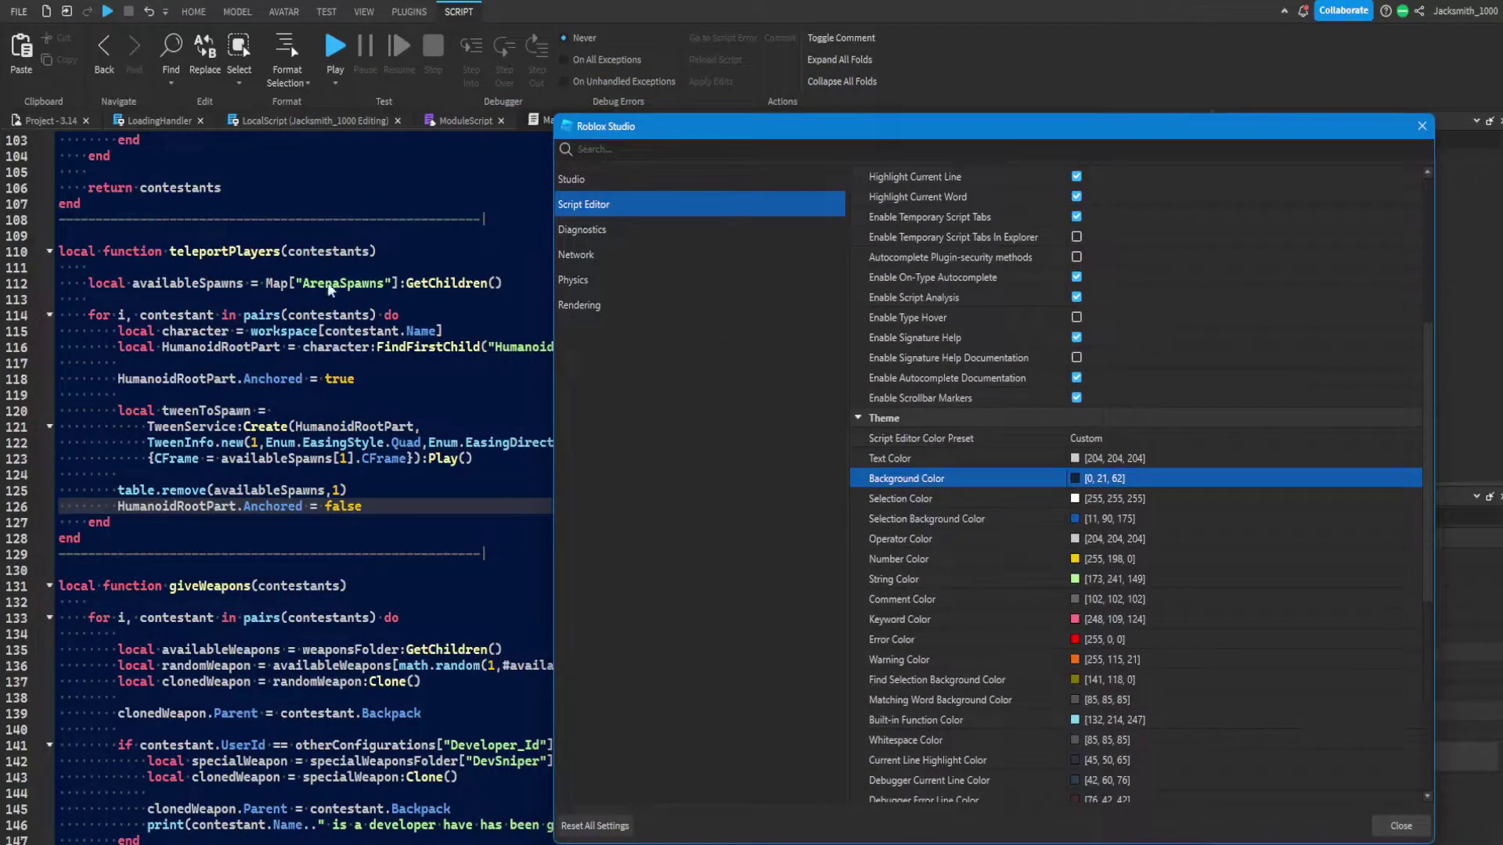
click(1108, 478)
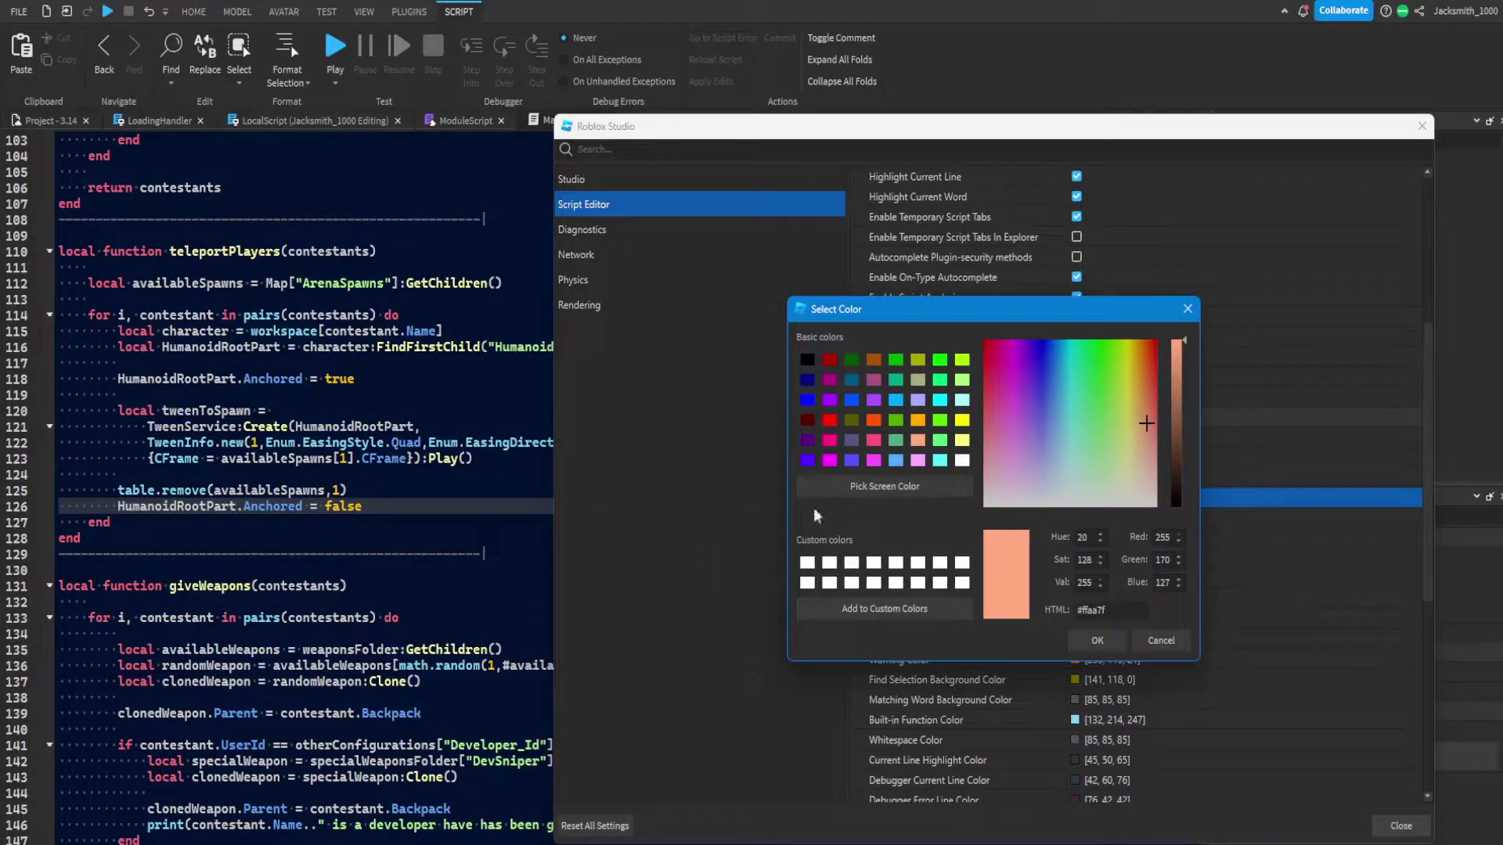
click(1096, 639)
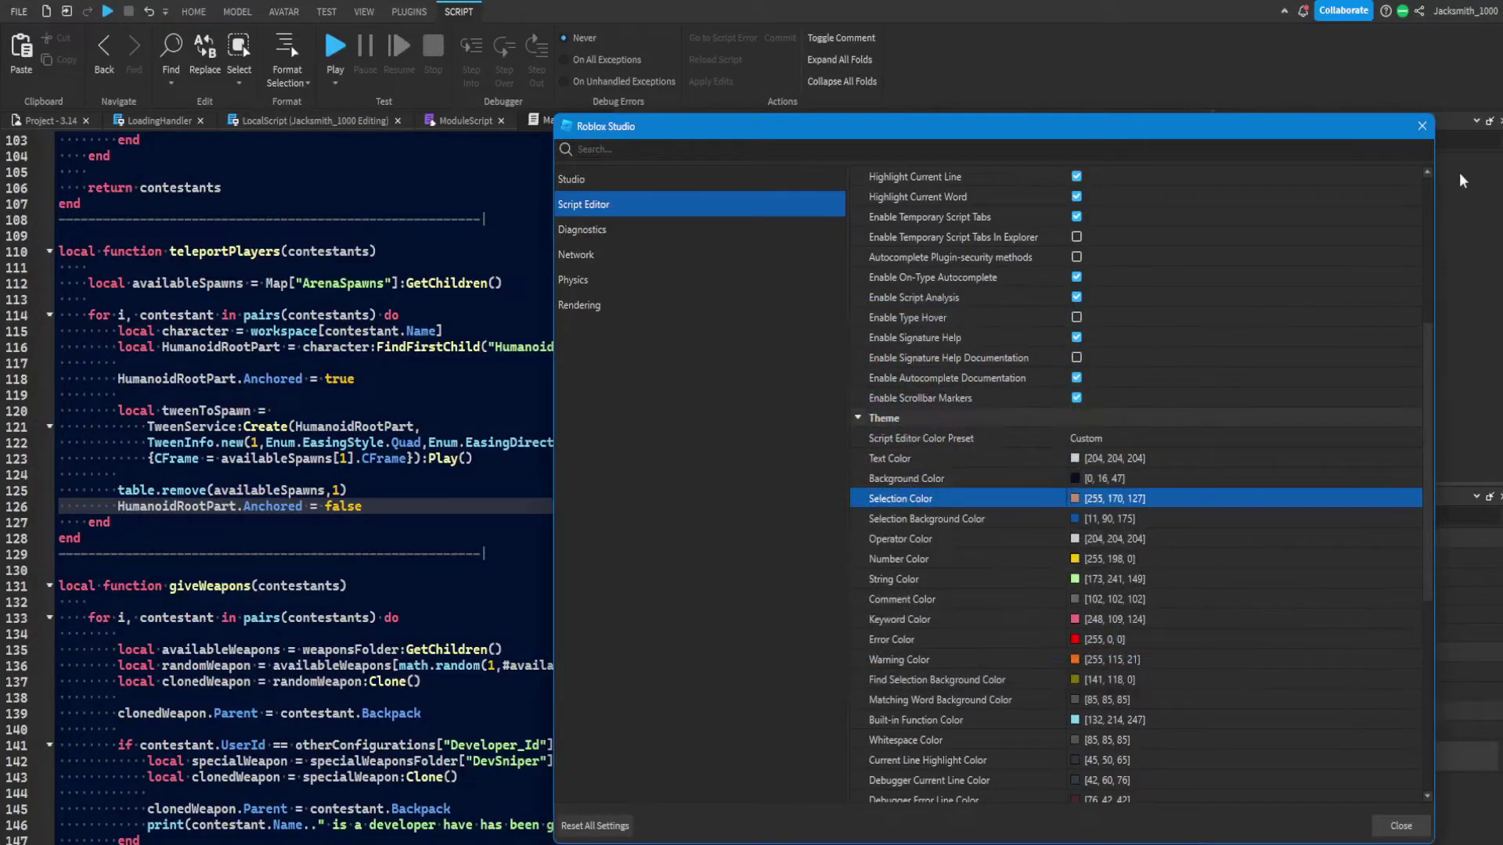
drag(1379, 125, 1298, 690)
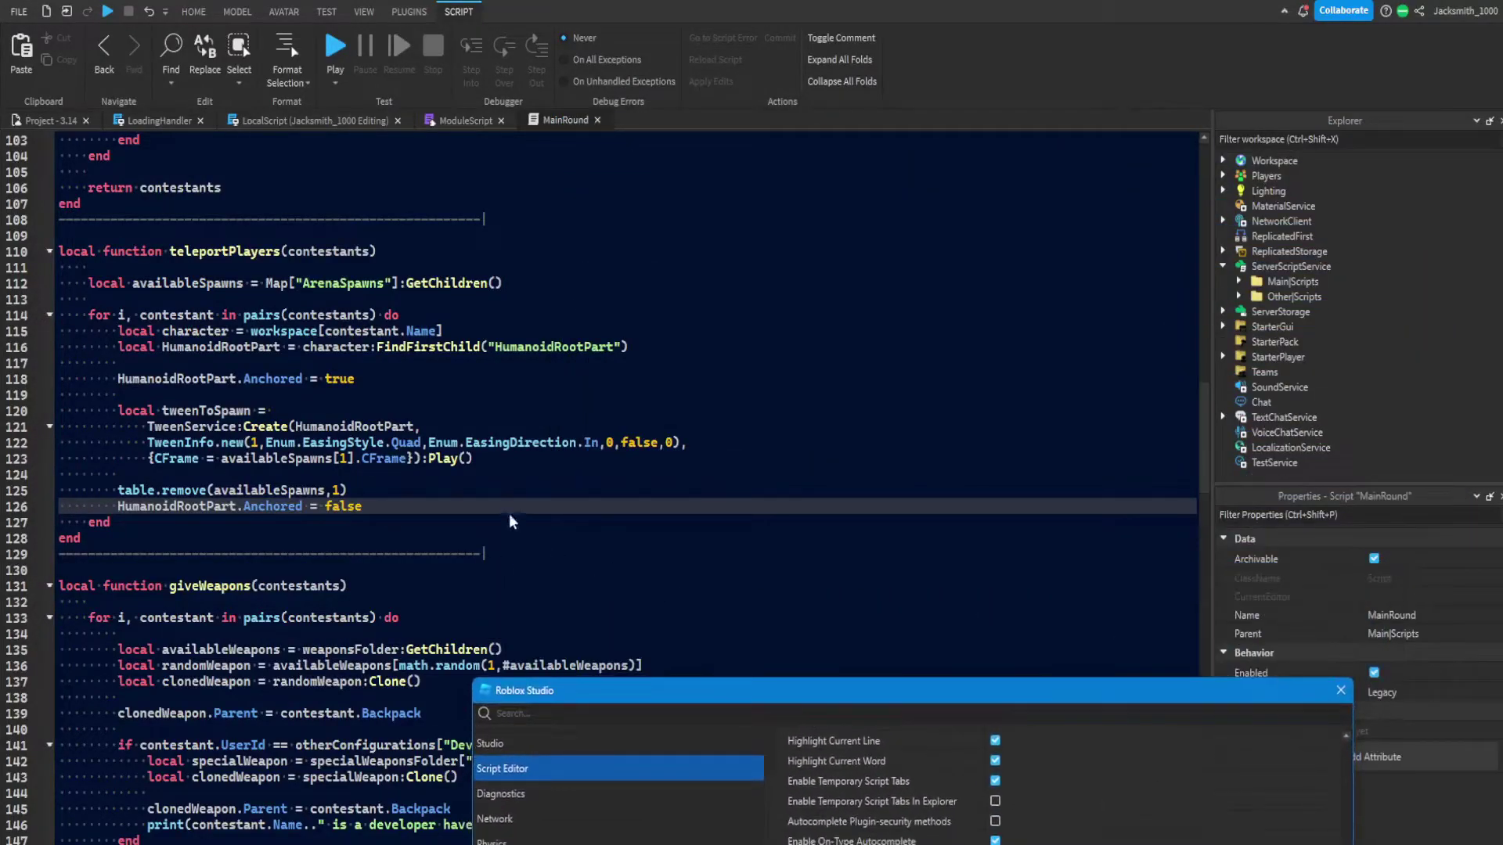
drag(1110, 692, 1074, 58)
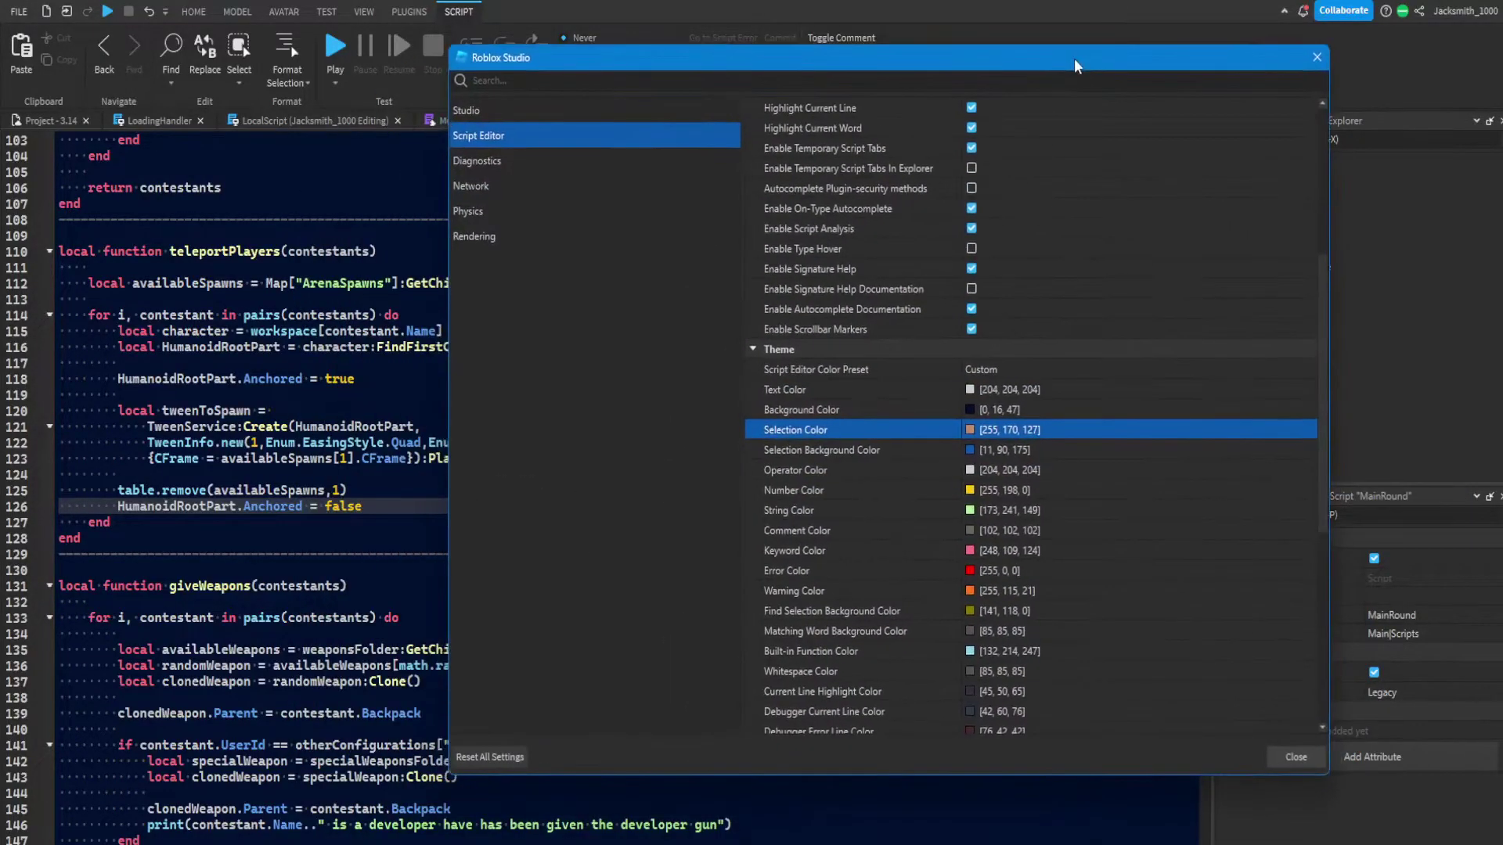
click(1293, 759)
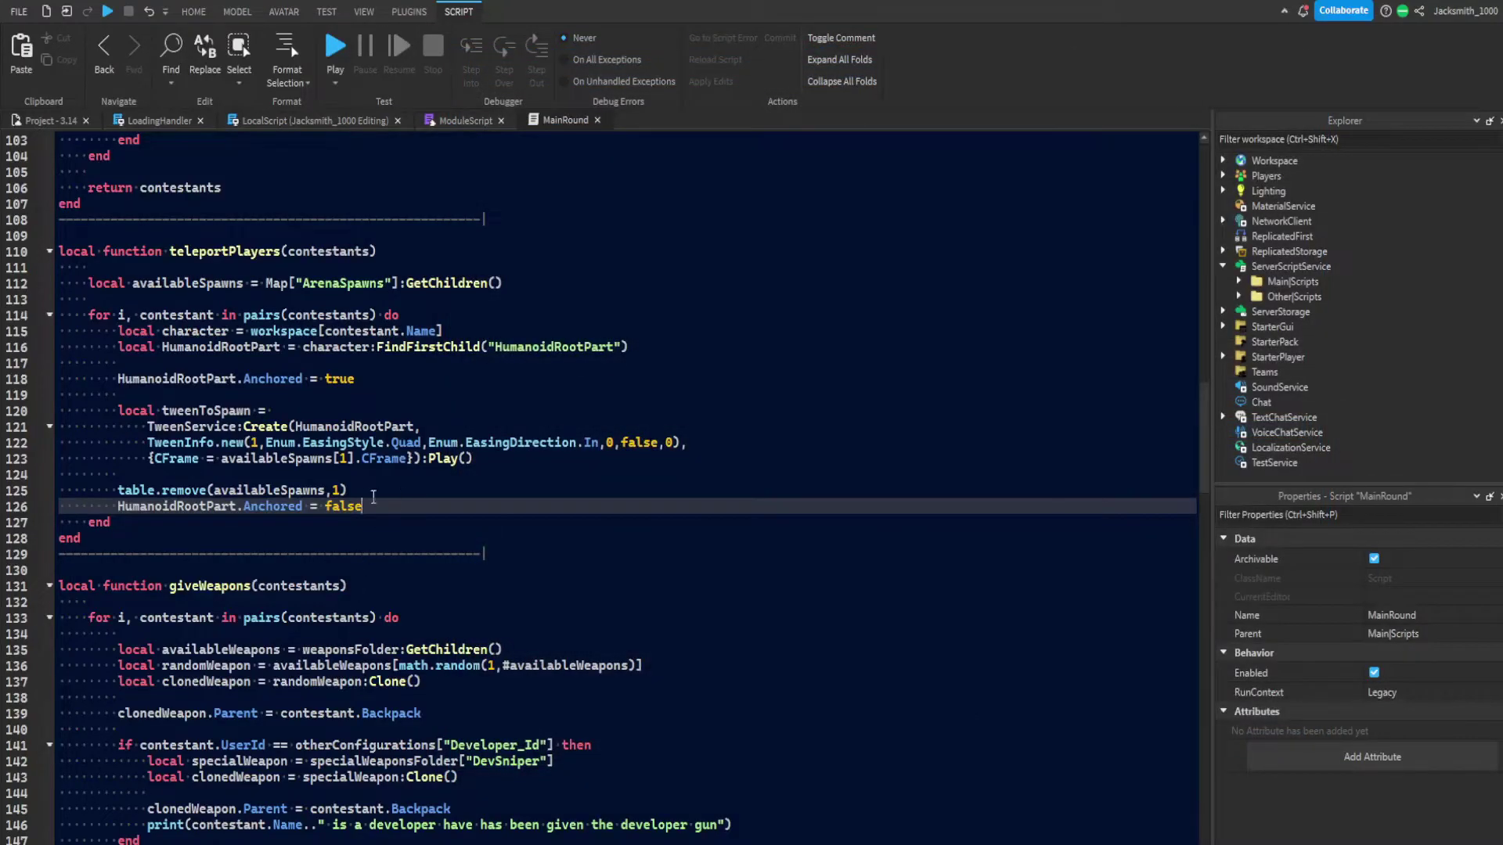
Step: Preview the new selection colour on lines 120–126 and 113–126 of teleportPlayers
key(Down)
key(Down)
key(Down)
key(Down)
key(Down)
key(Down)
mouse_move(383, 507)
mouse_down()
mouse_move(63, 491)
mouse_move(148, 459)
mouse_move(11, 415)
mouse_move(2, 284)
mouse_up()
click(403, 508)
drag(404, 508, 3, 283)
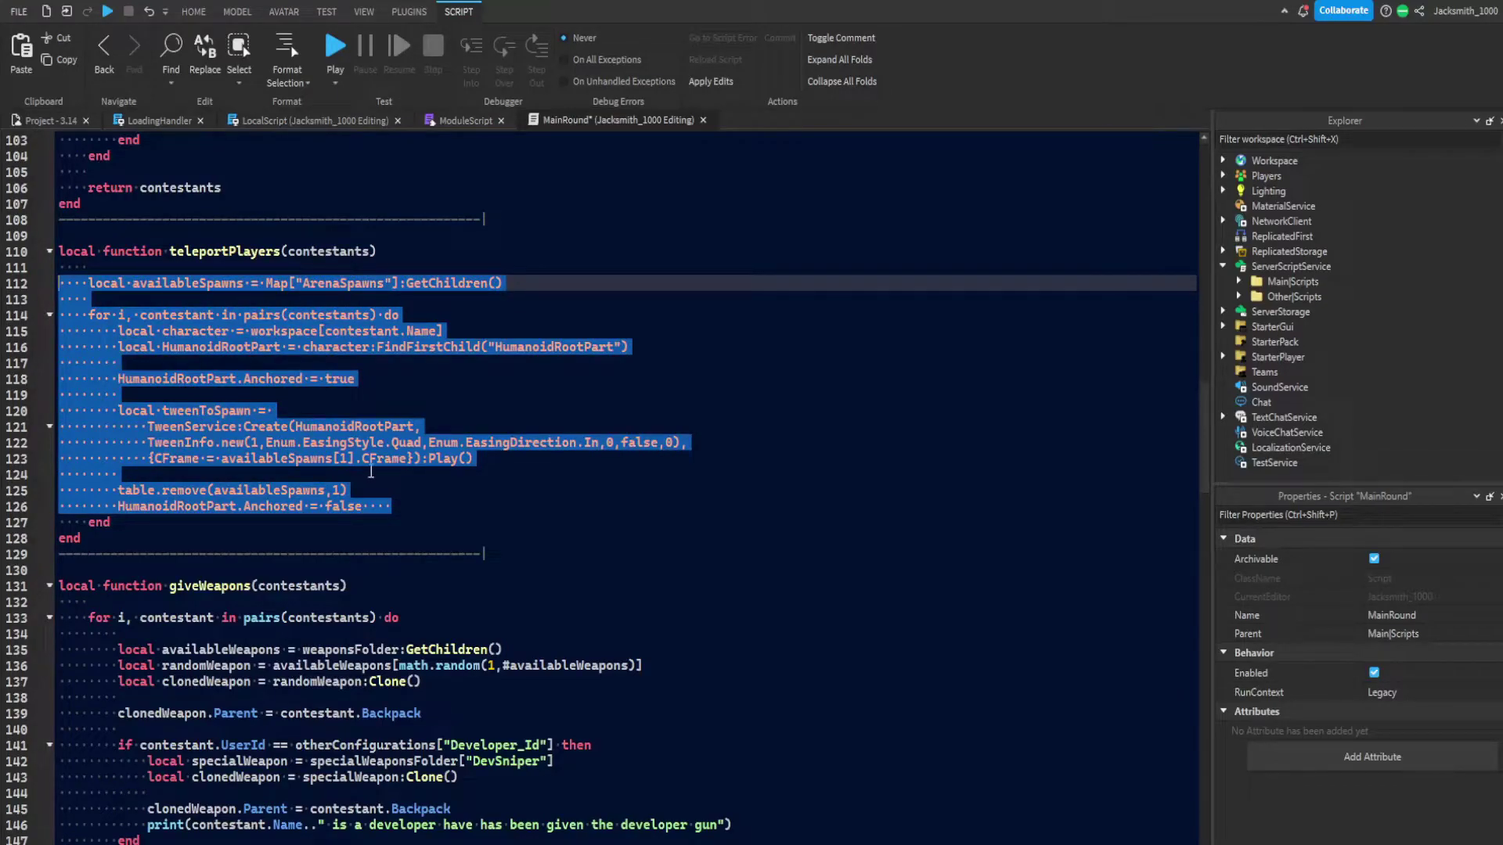
click(401, 507)
click(19, 11)
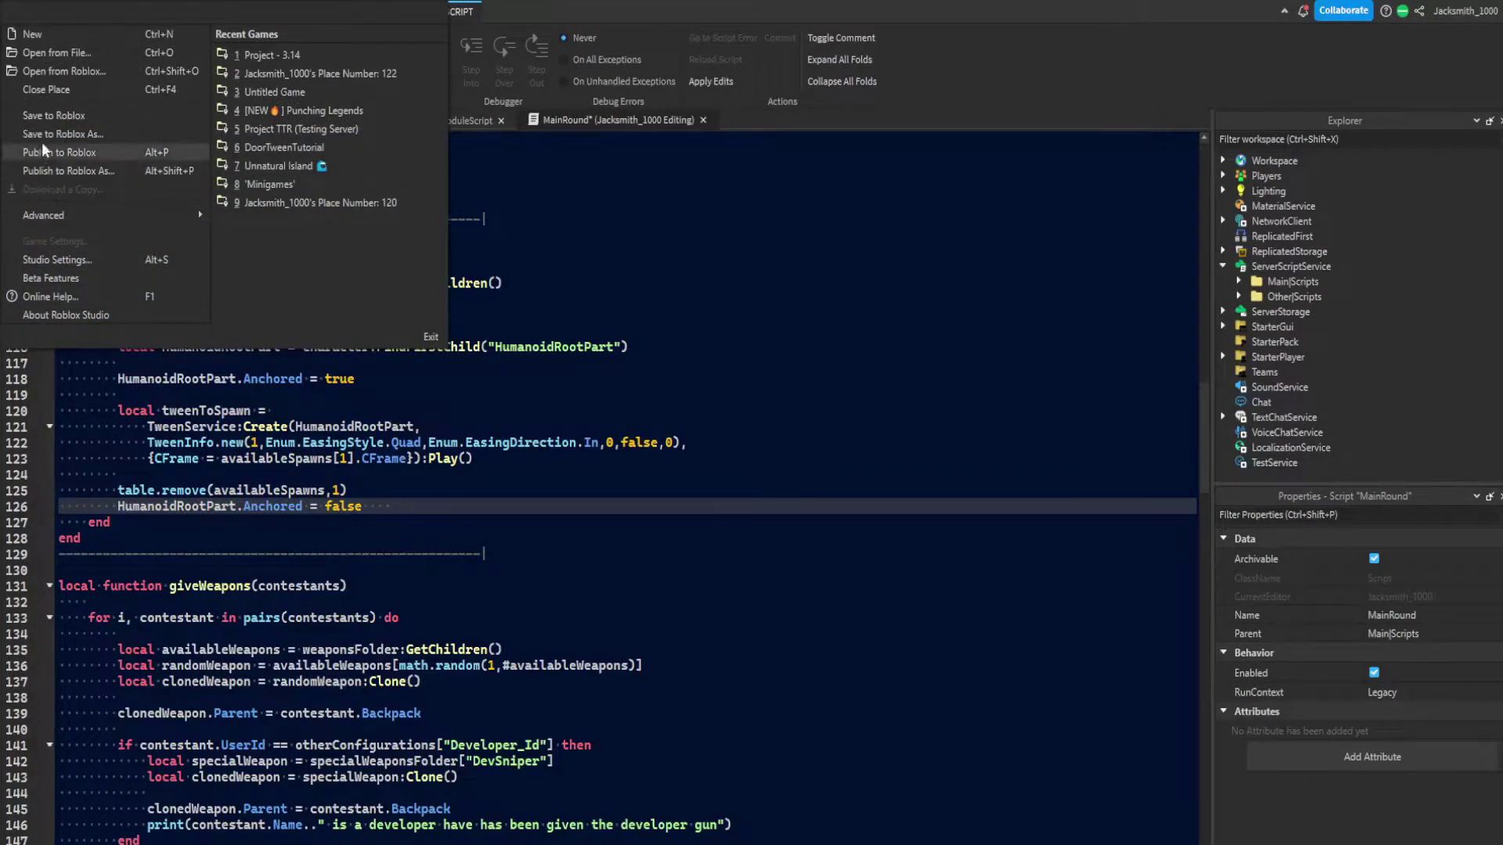
Step: Change Selection Background Color to bright blue [0, 170, 255] on the Script Editor settings page
click(45, 260)
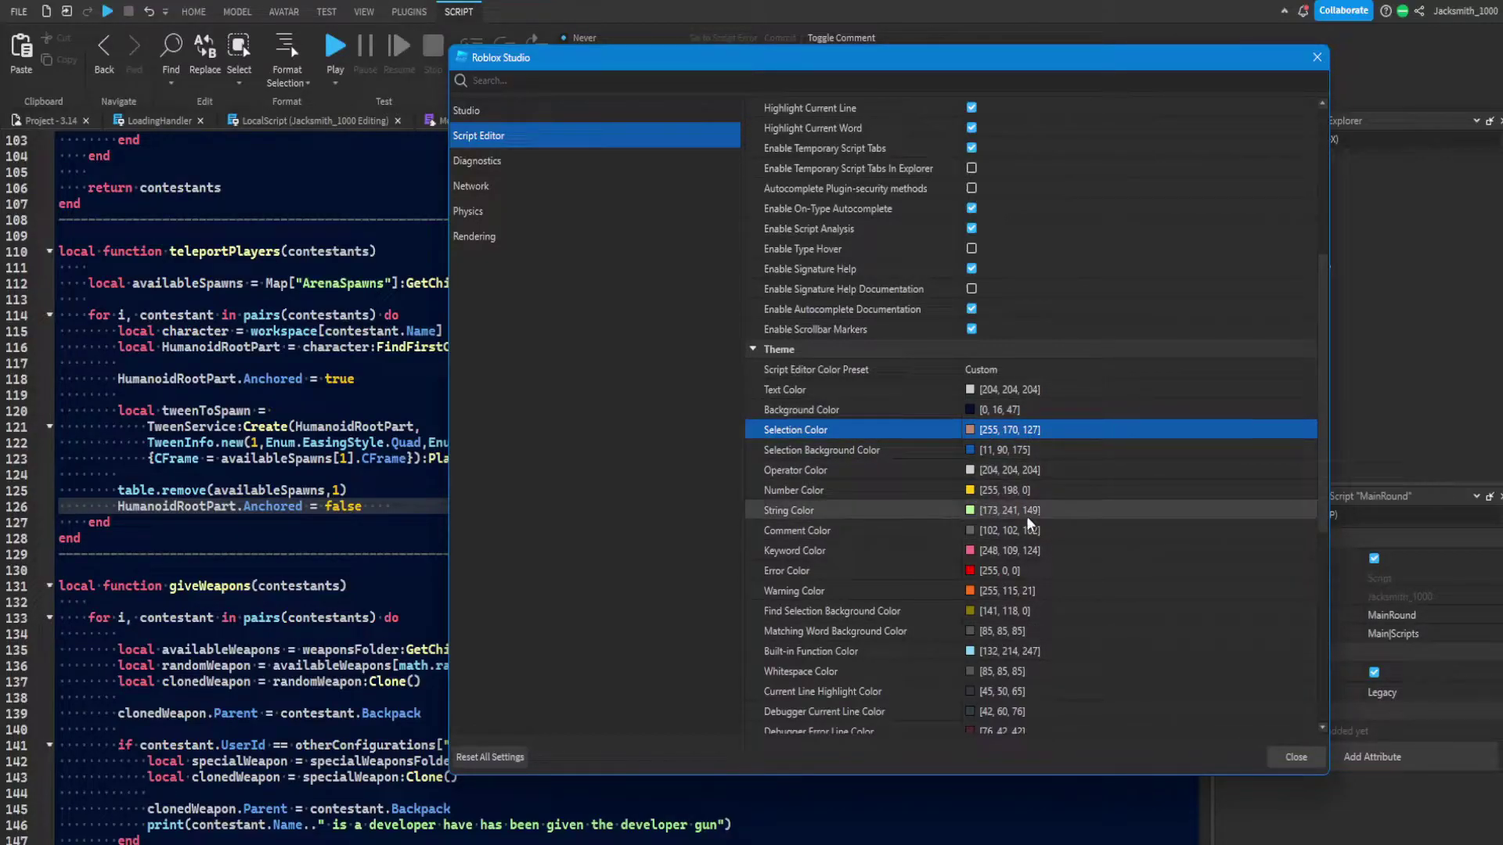
scroll(890, 617, down, 4)
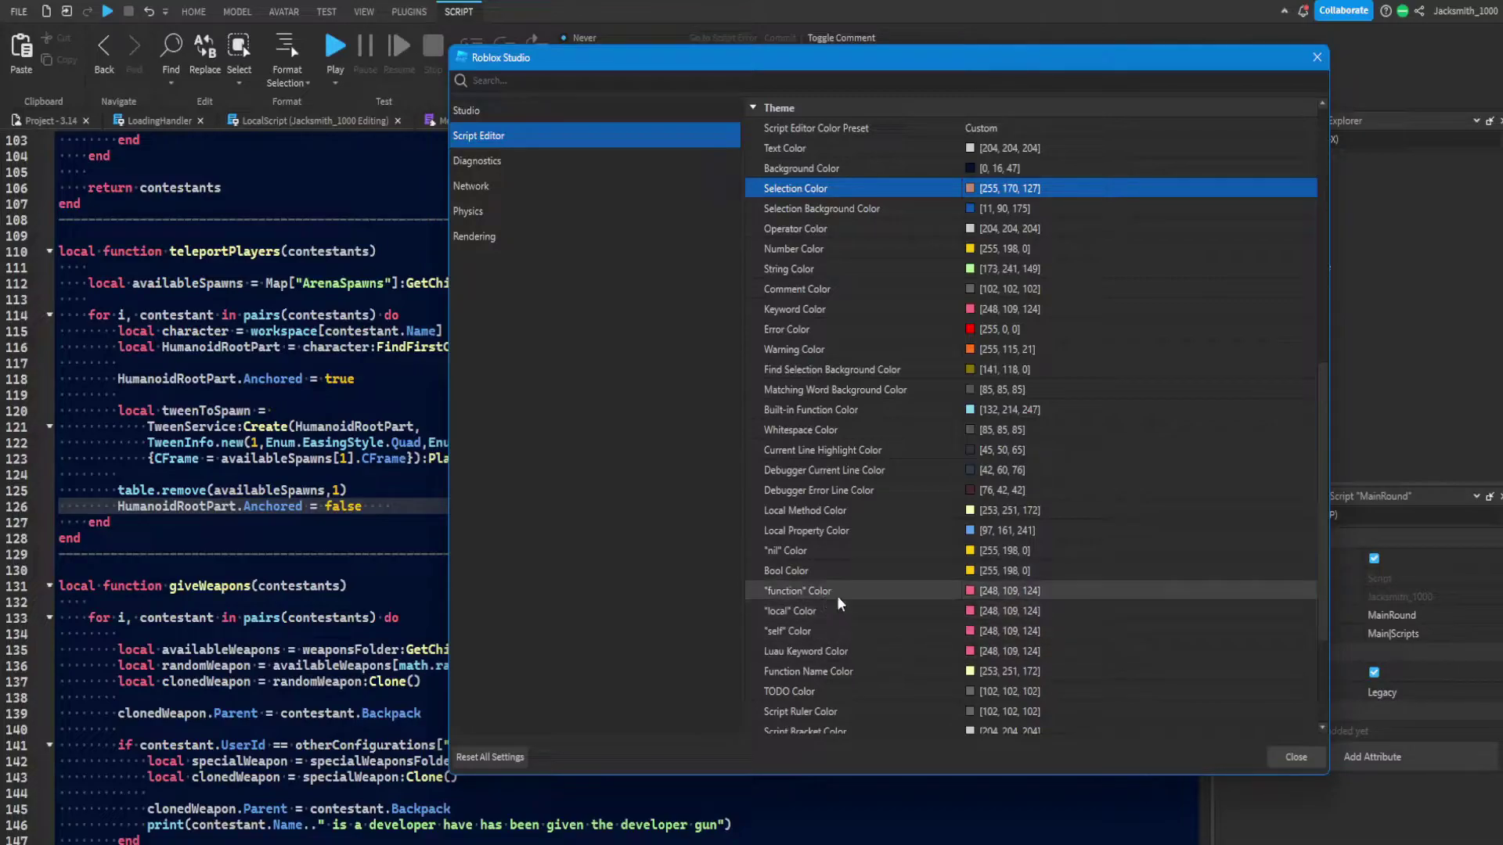
scroll(837, 595, down, 3)
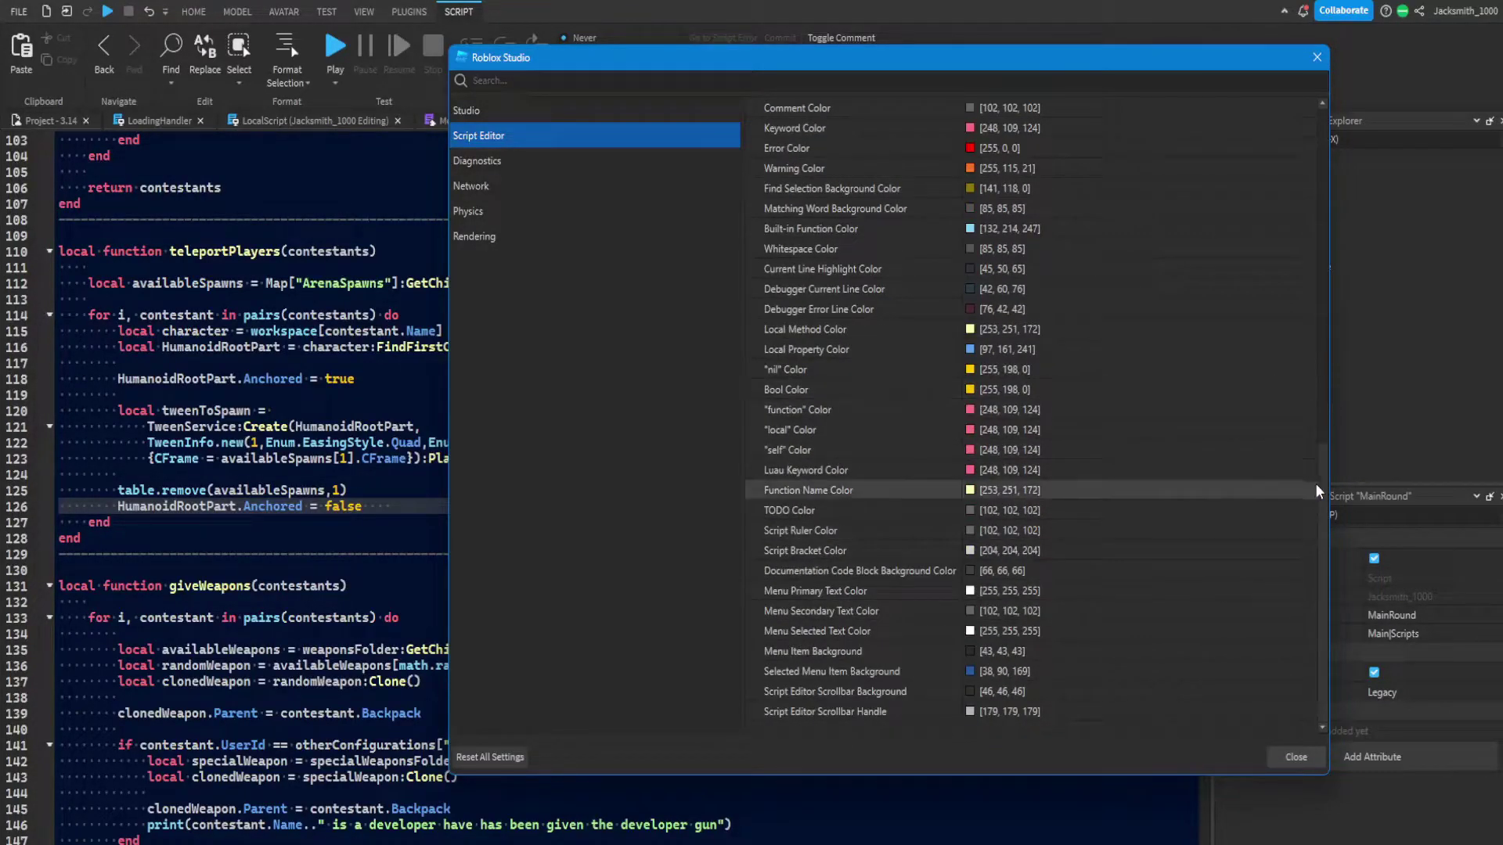
scroll(1309, 471, up, 6)
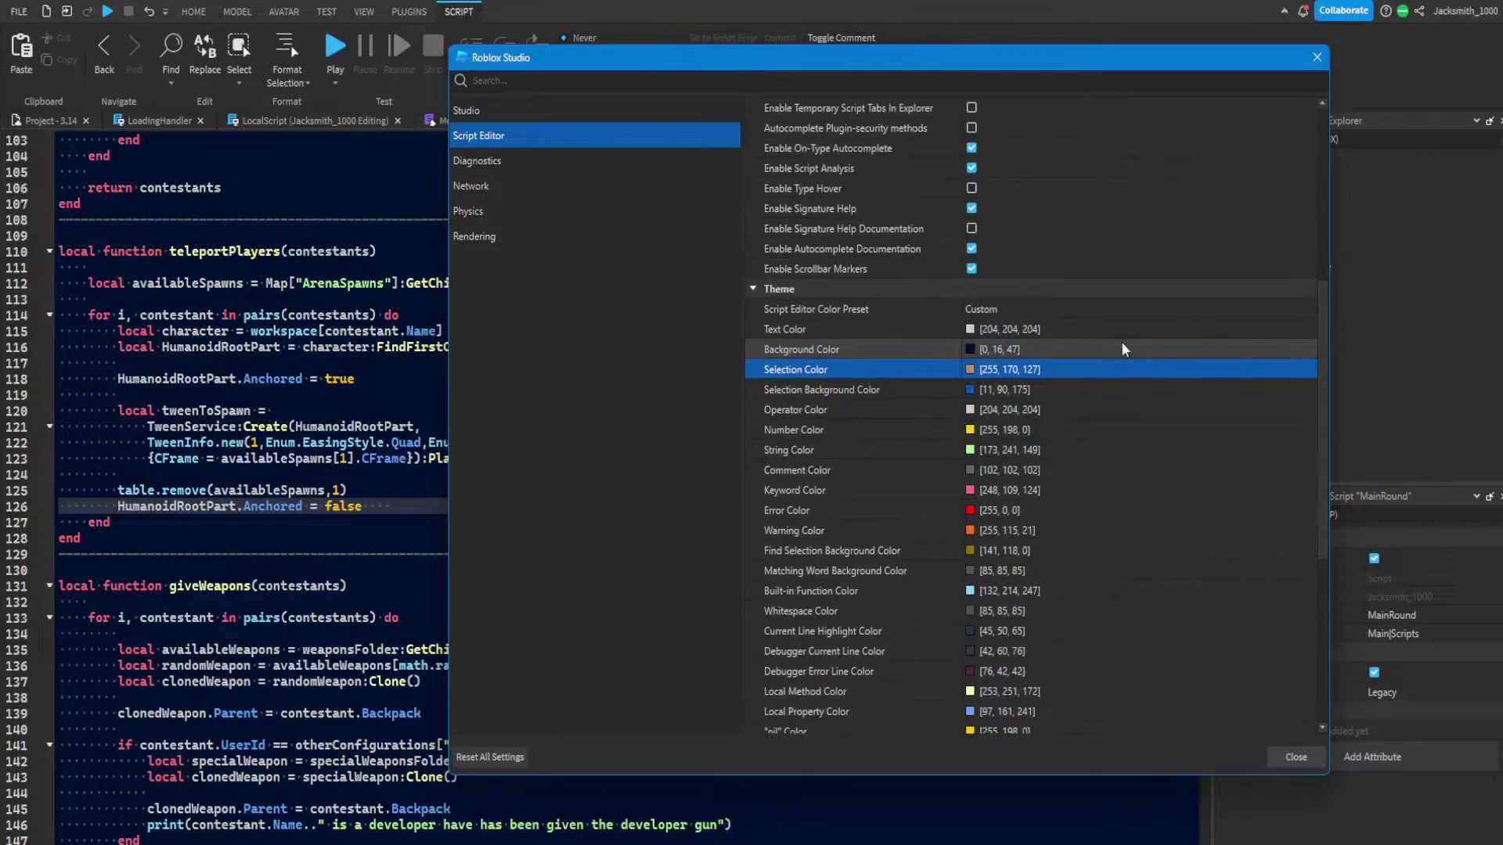
double_click(792, 395)
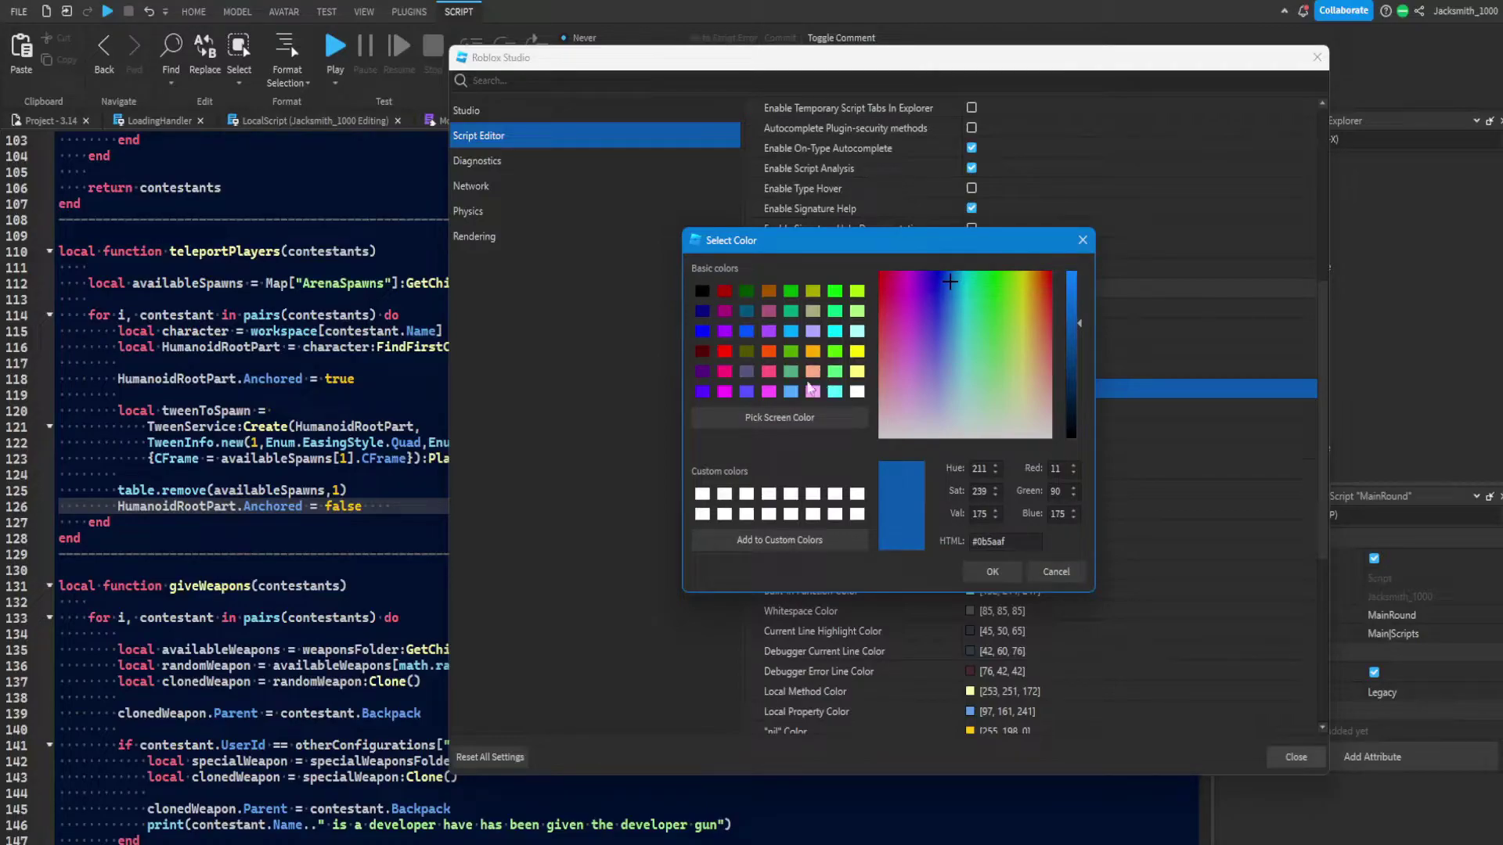
click(790, 334)
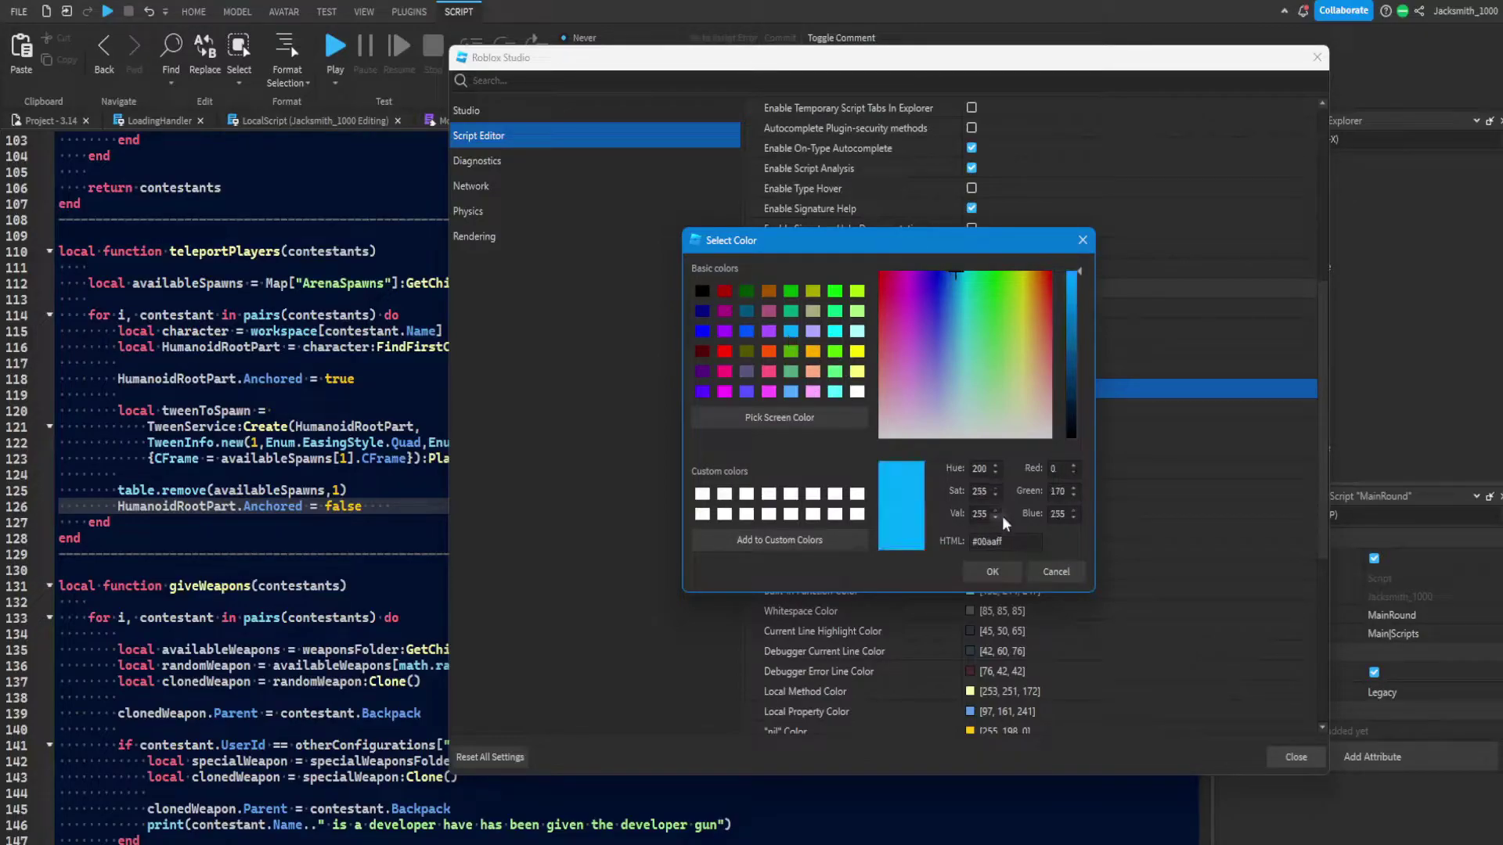
click(993, 571)
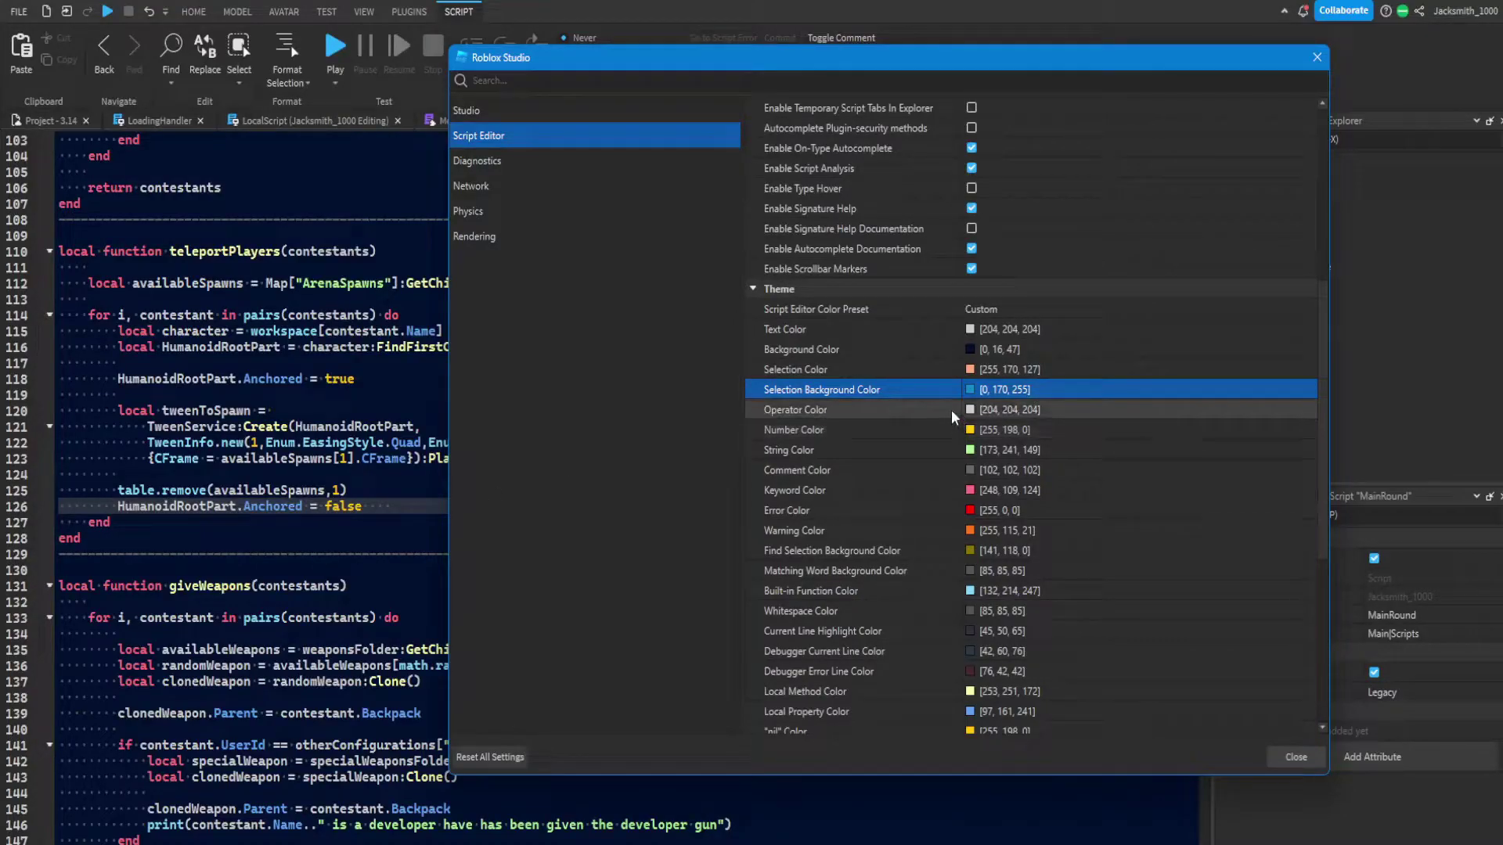
Step: Set Number Color to cyan [0, 255, 255]
click(971, 430)
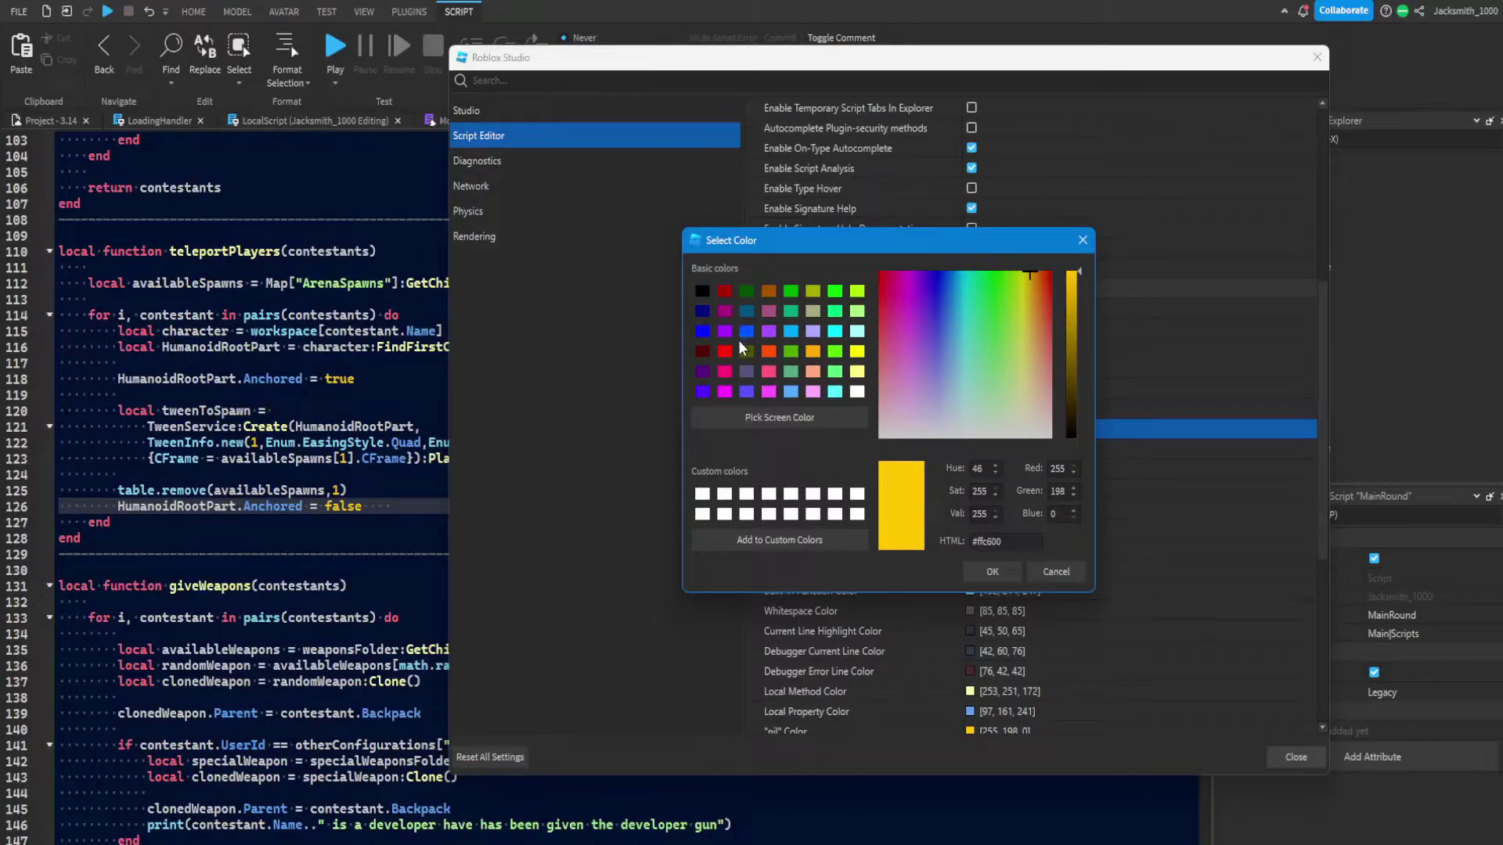
click(835, 333)
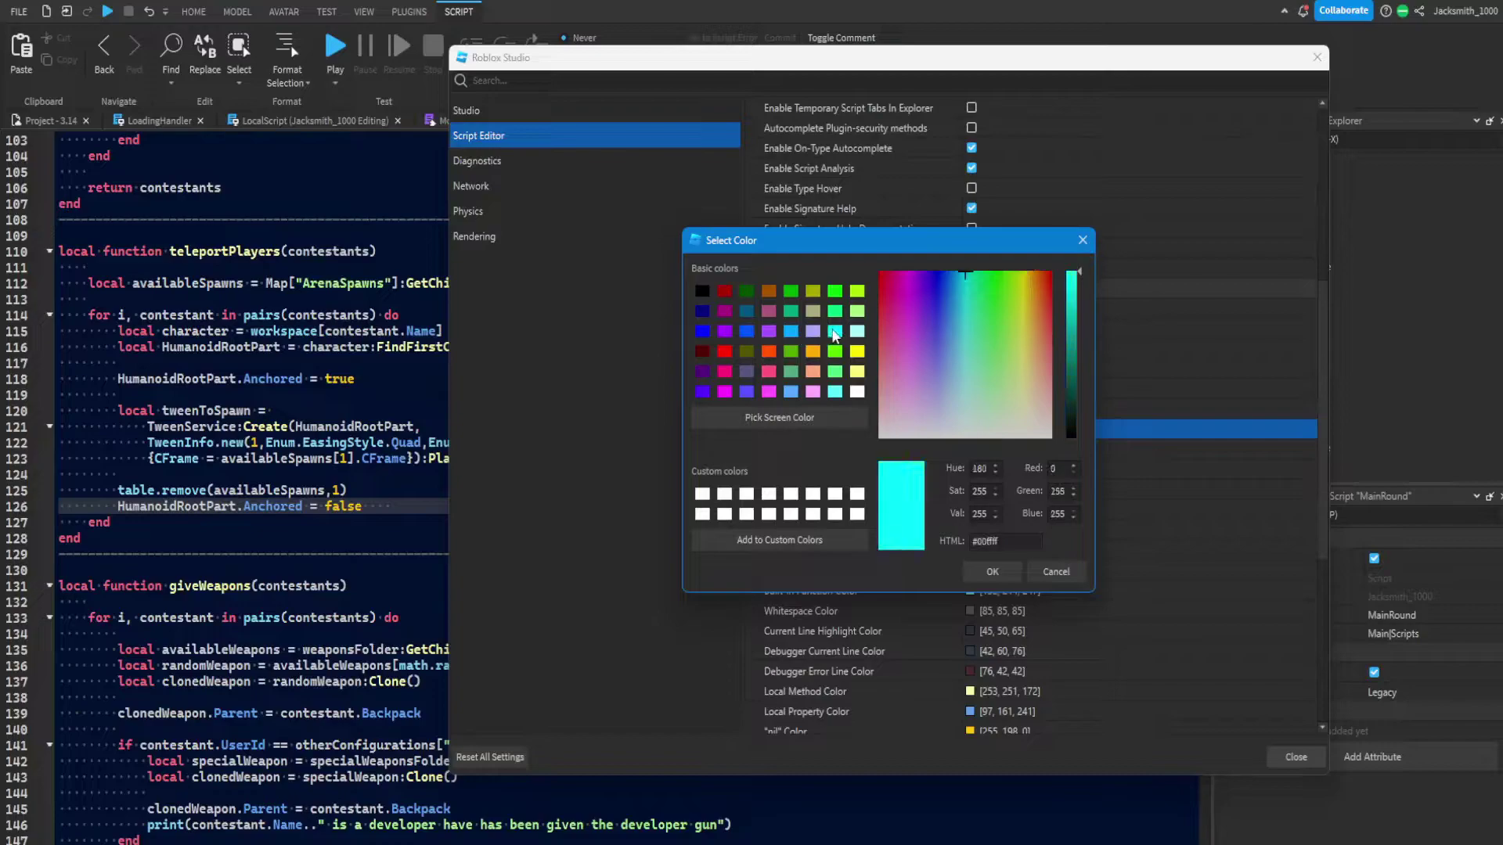
click(991, 572)
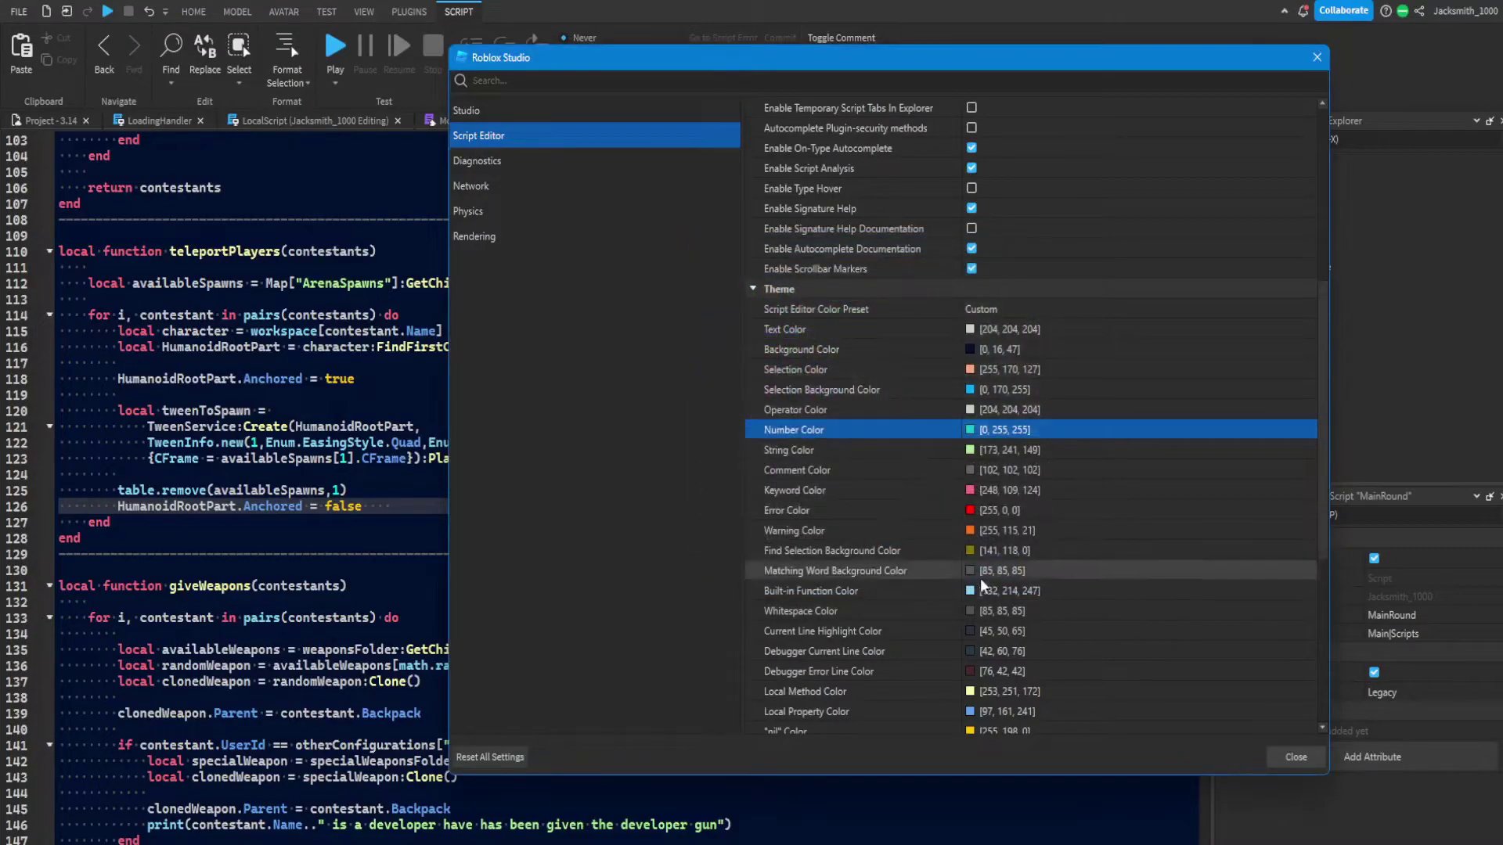
Step: Set String Color to spring green [0, 255, 127]
click(971, 450)
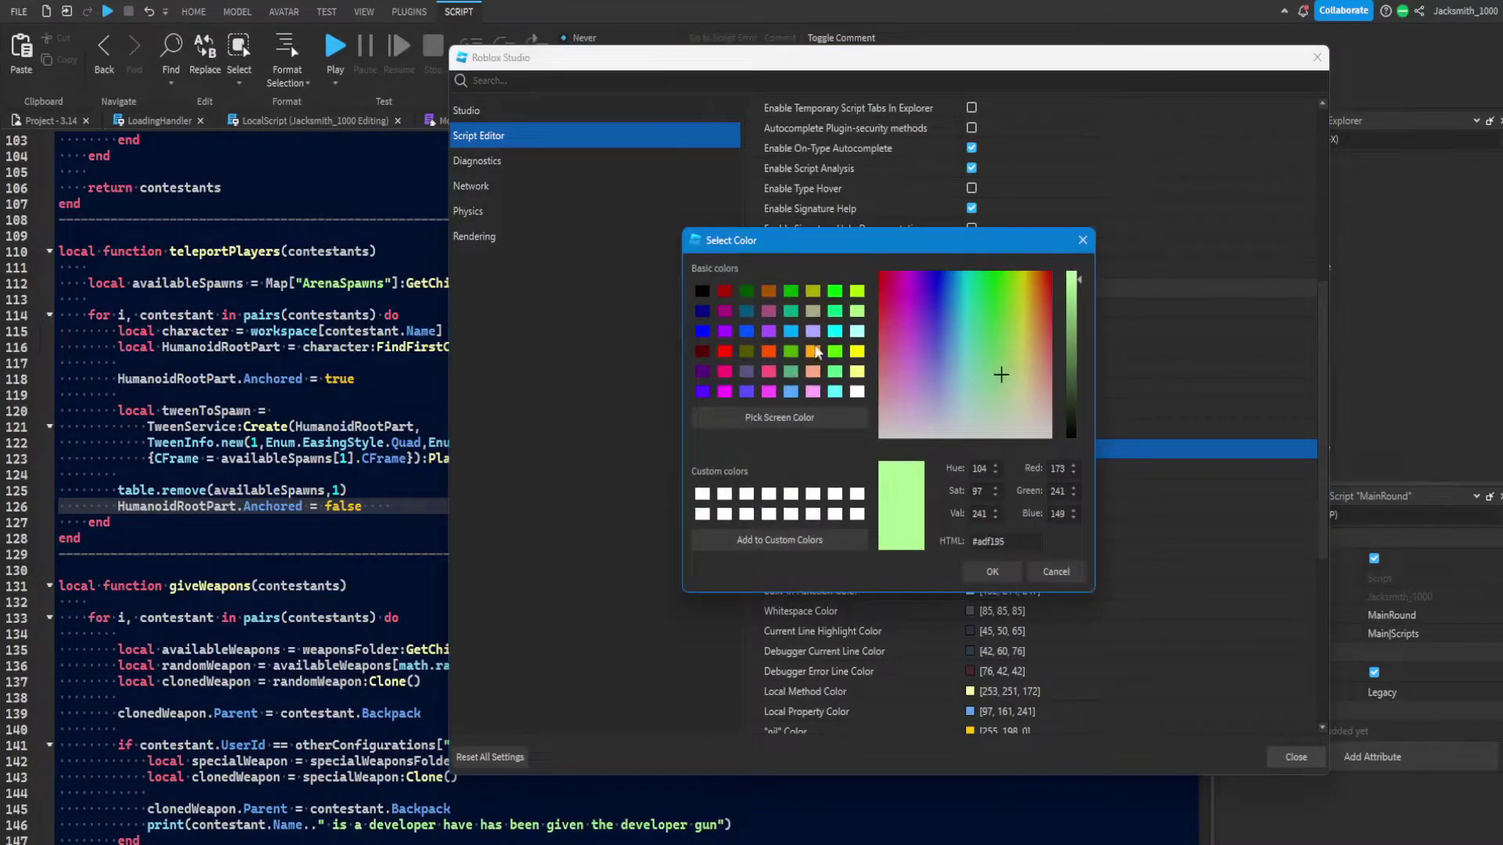
click(835, 312)
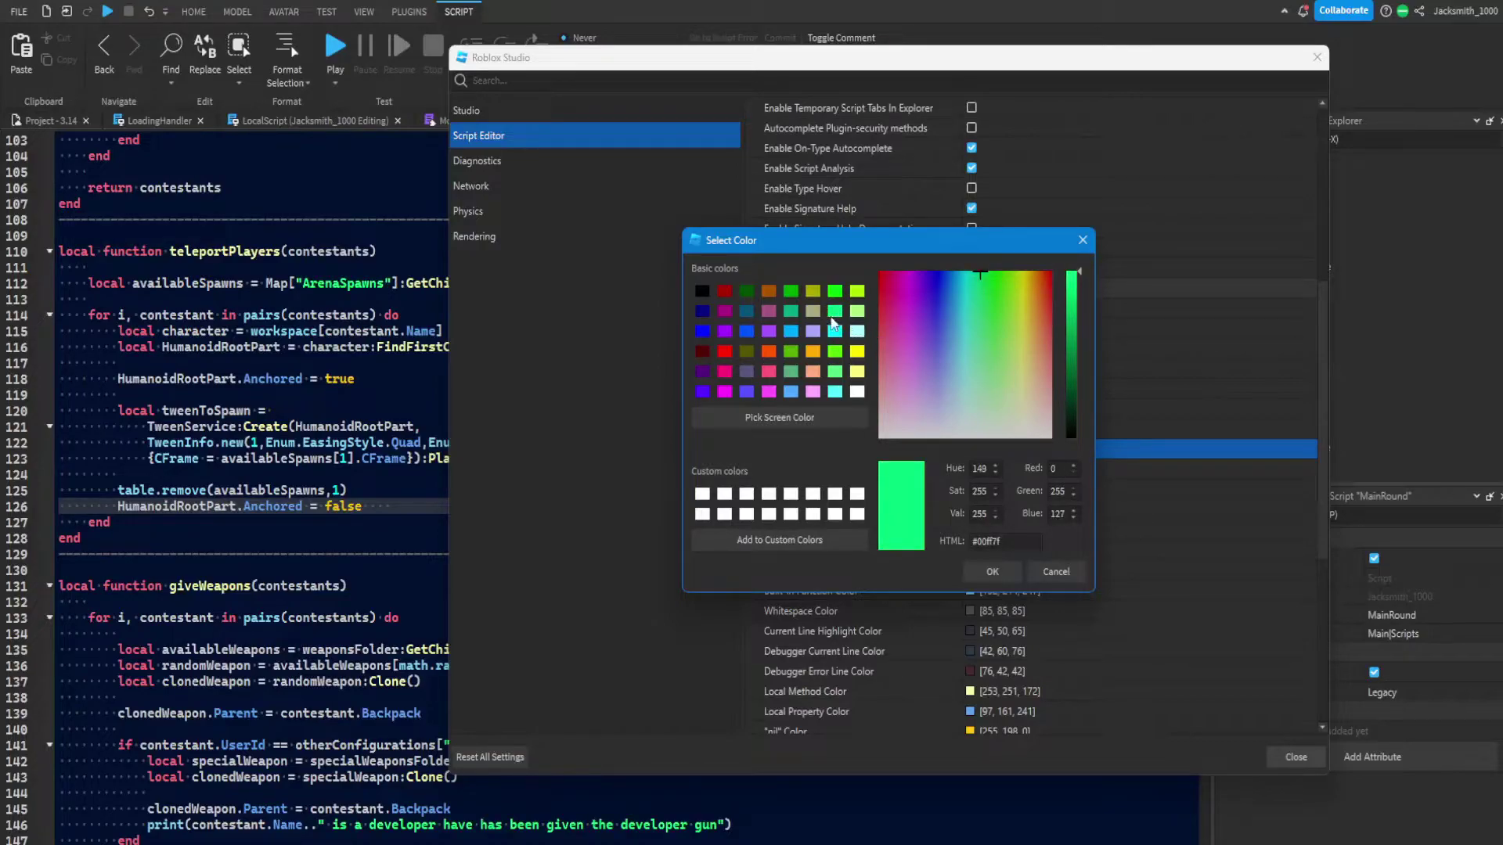
click(984, 580)
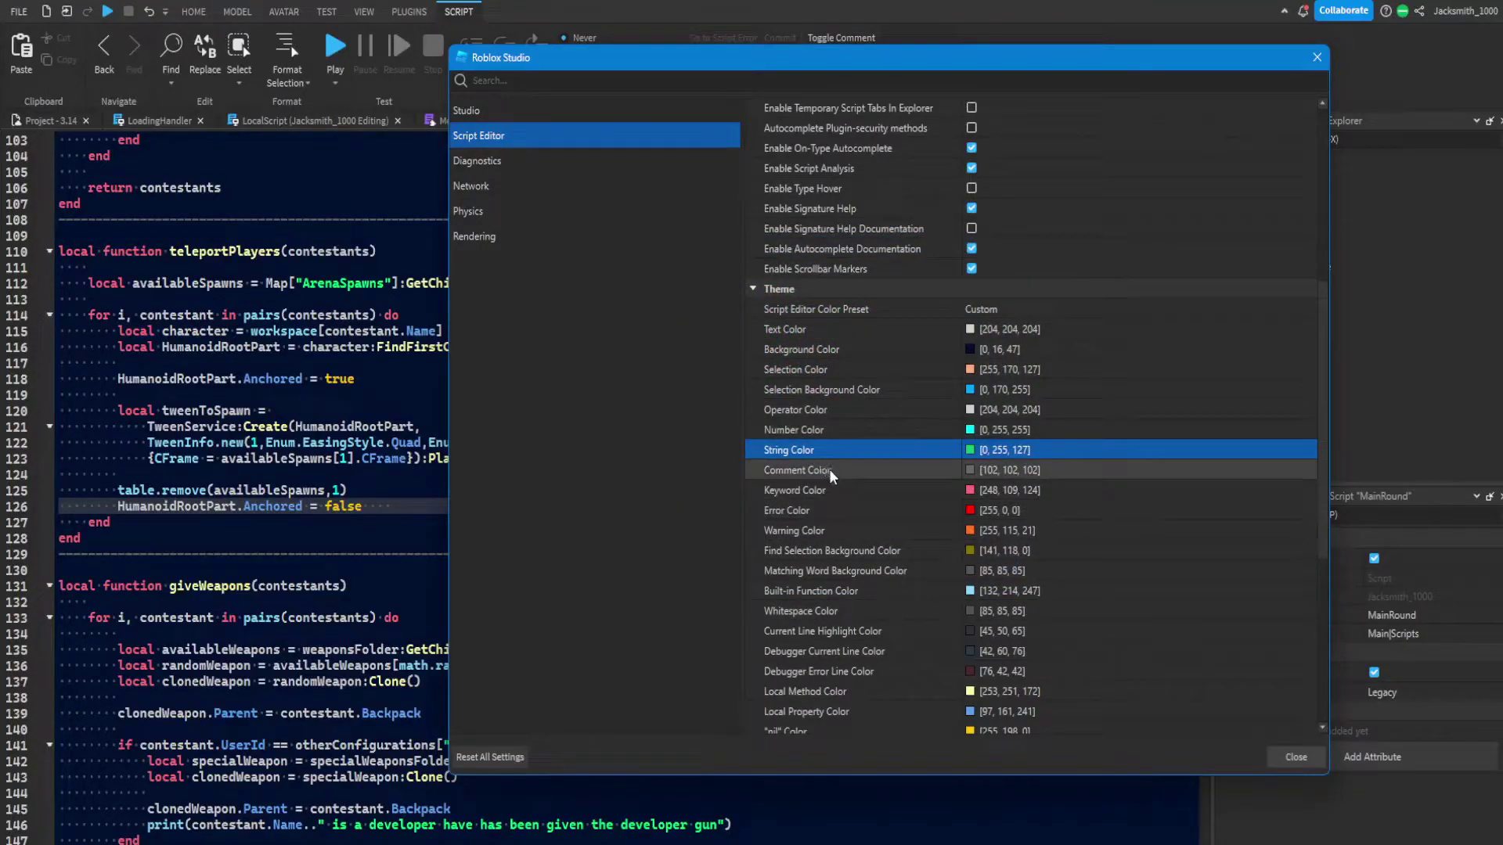
Step: Set Comment Color to strong blue [0, 85, 255]
click(974, 470)
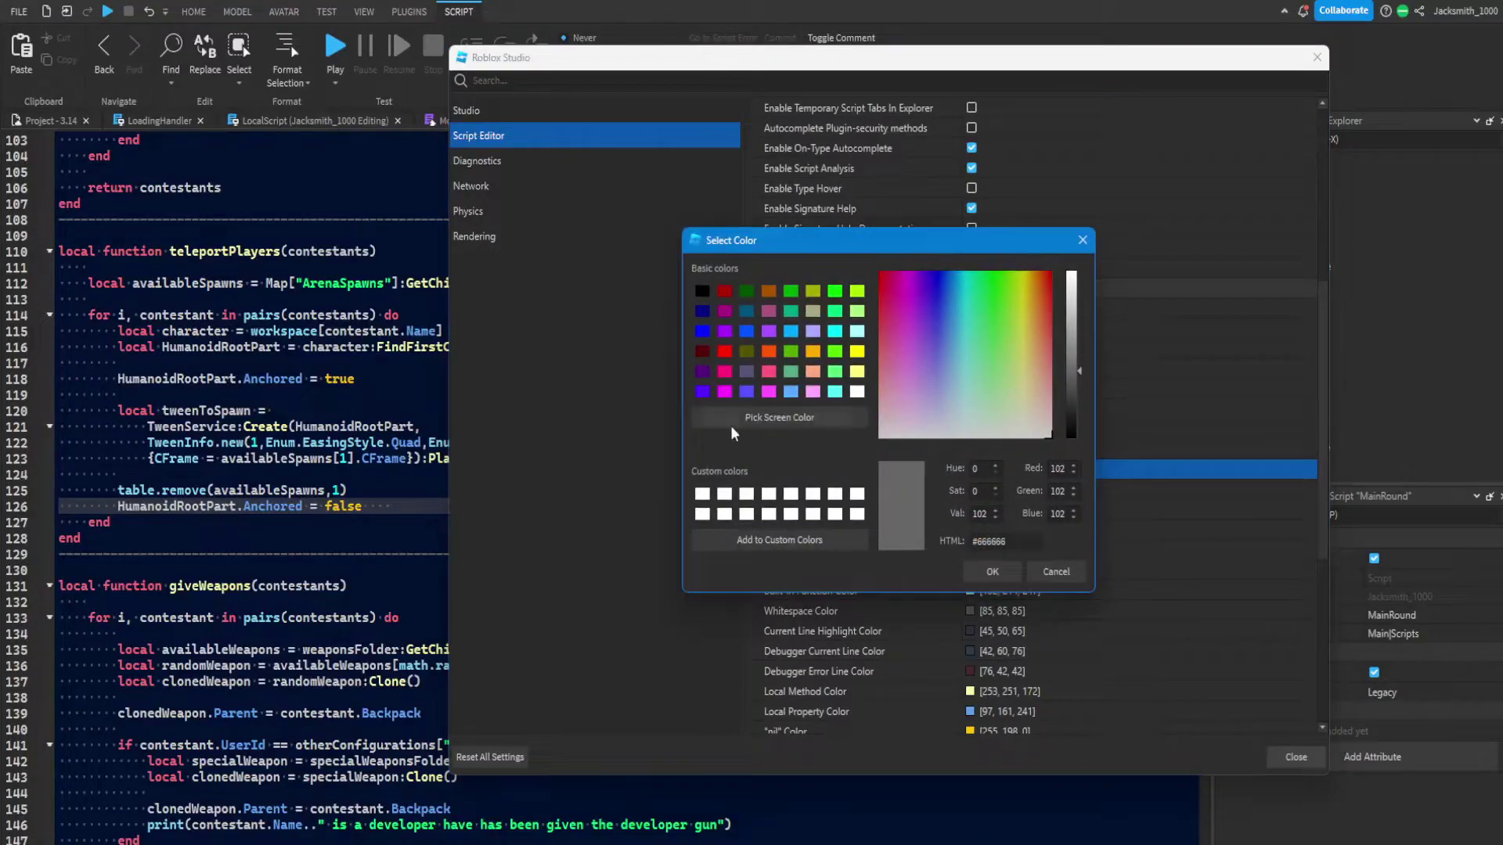
click(746, 332)
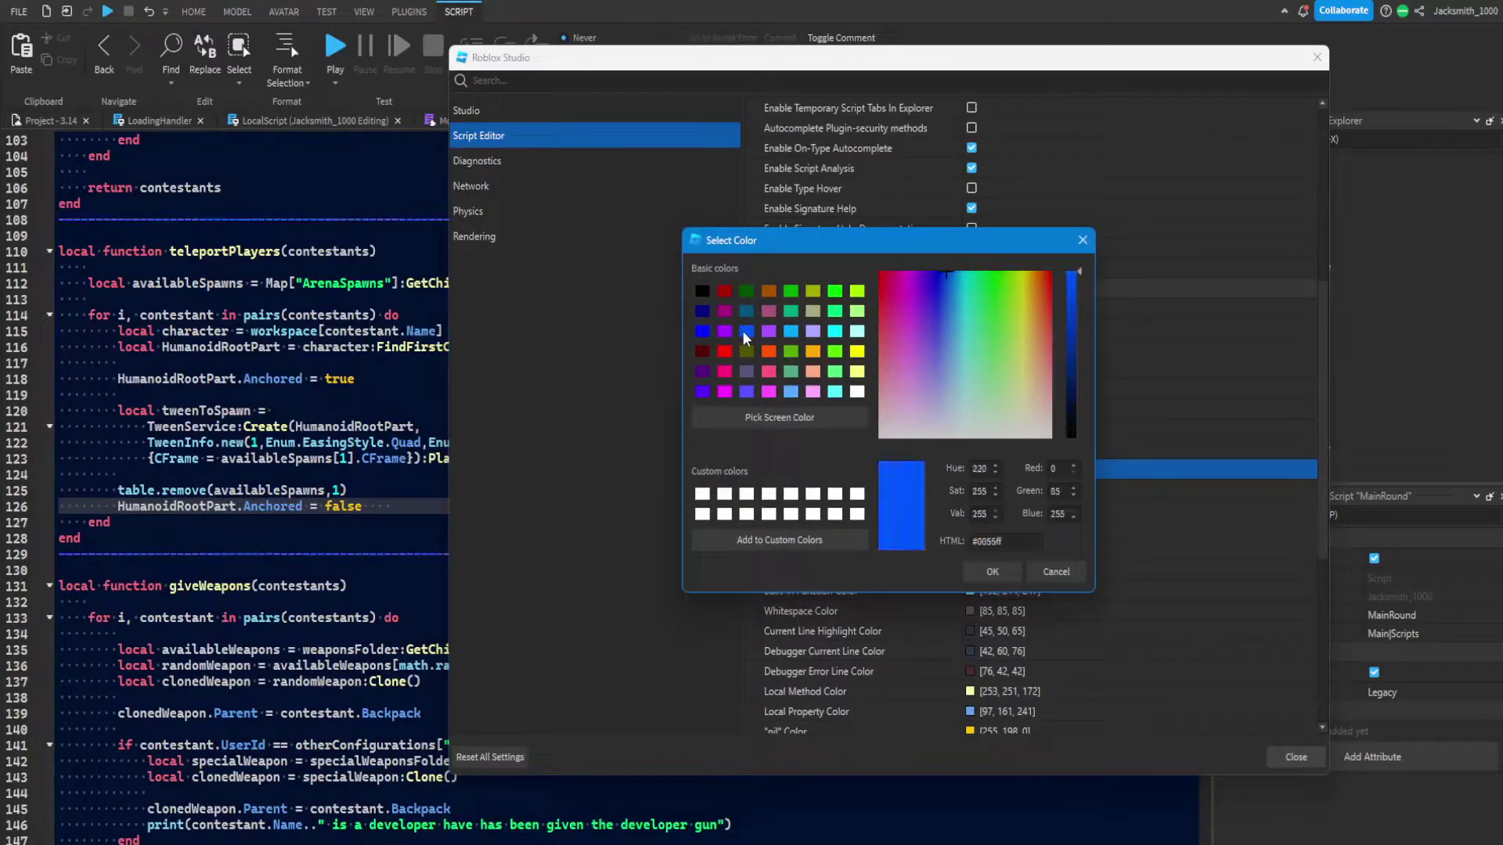
click(992, 572)
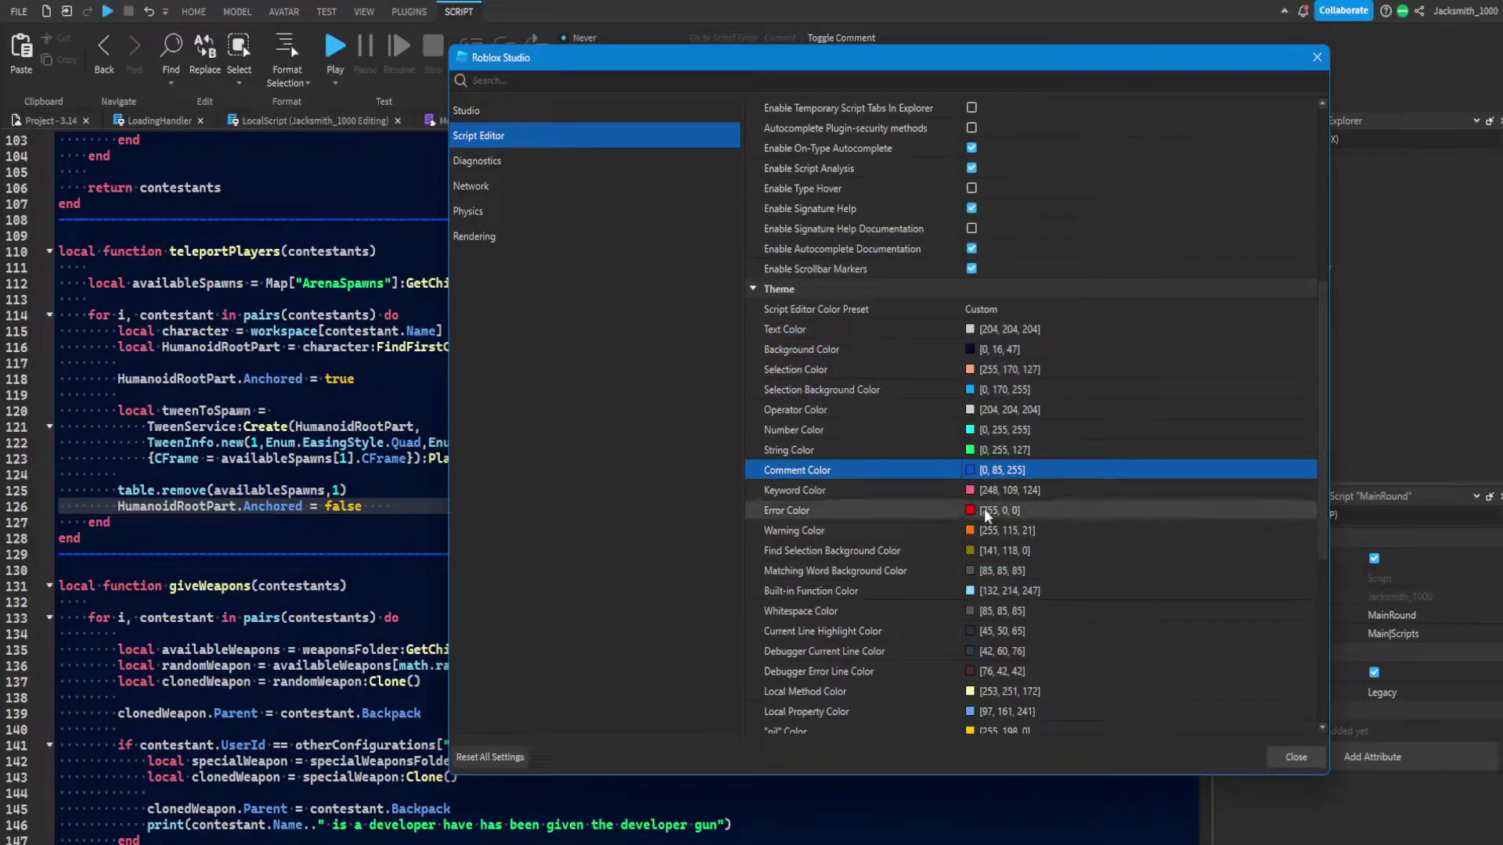
Step: Leave Keyword Color unchanged and set Warning Color to pure yellow [255, 255, 0]
click(971, 489)
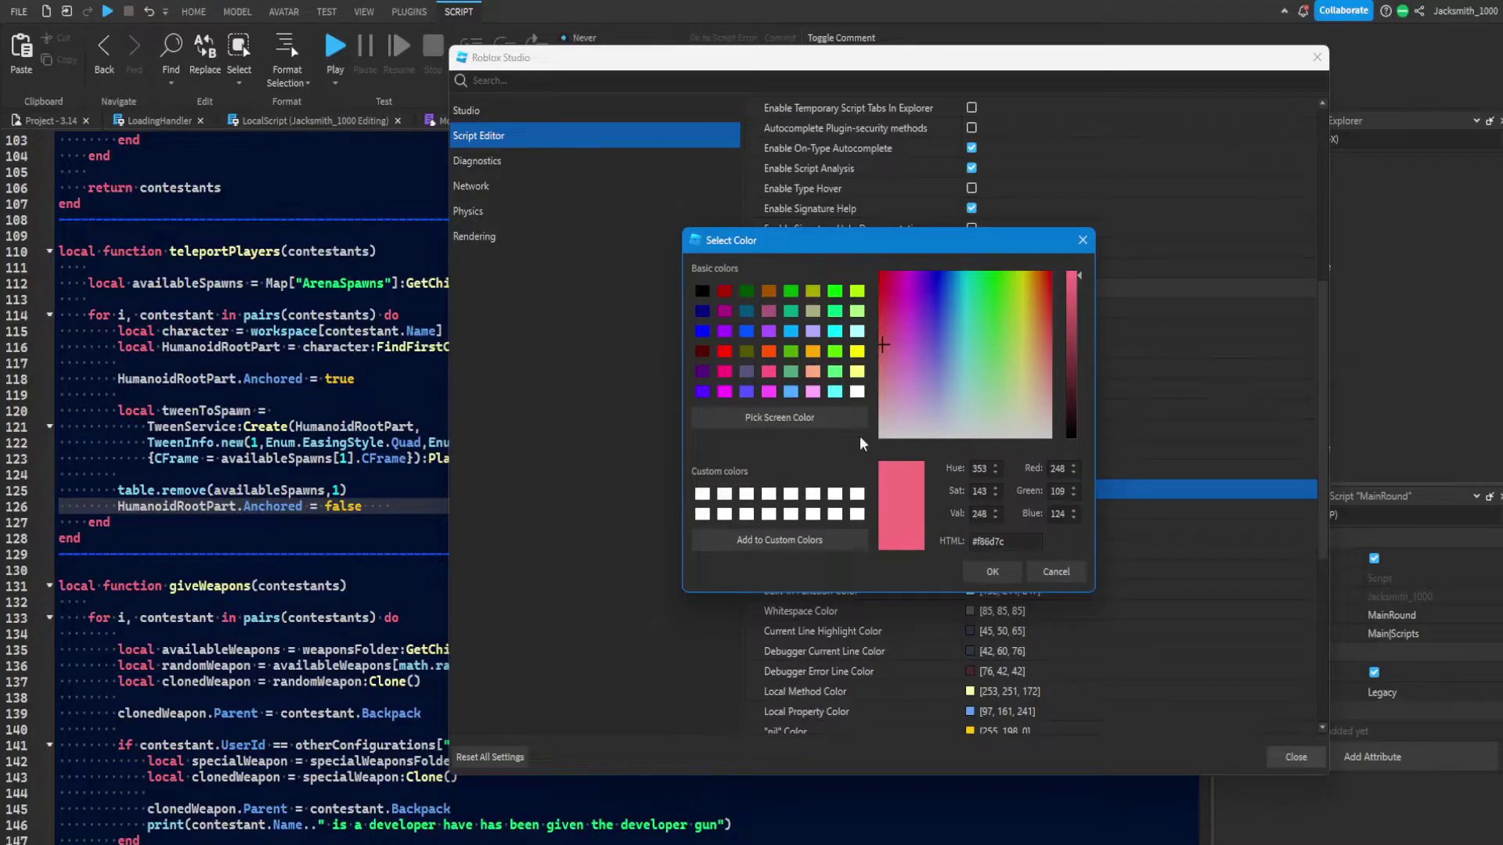
click(982, 572)
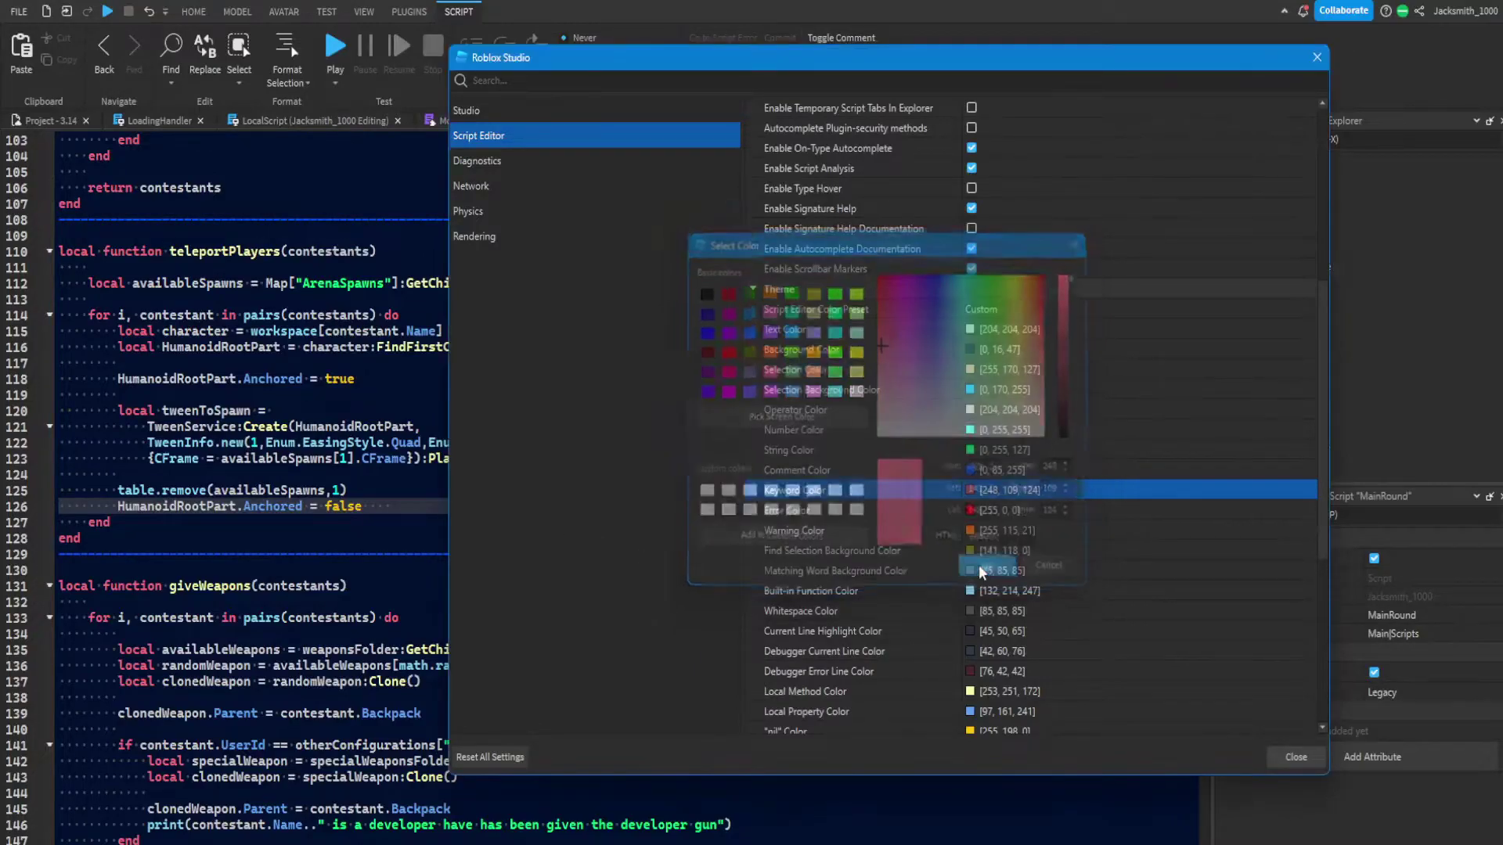
scroll(951, 516, up, 3)
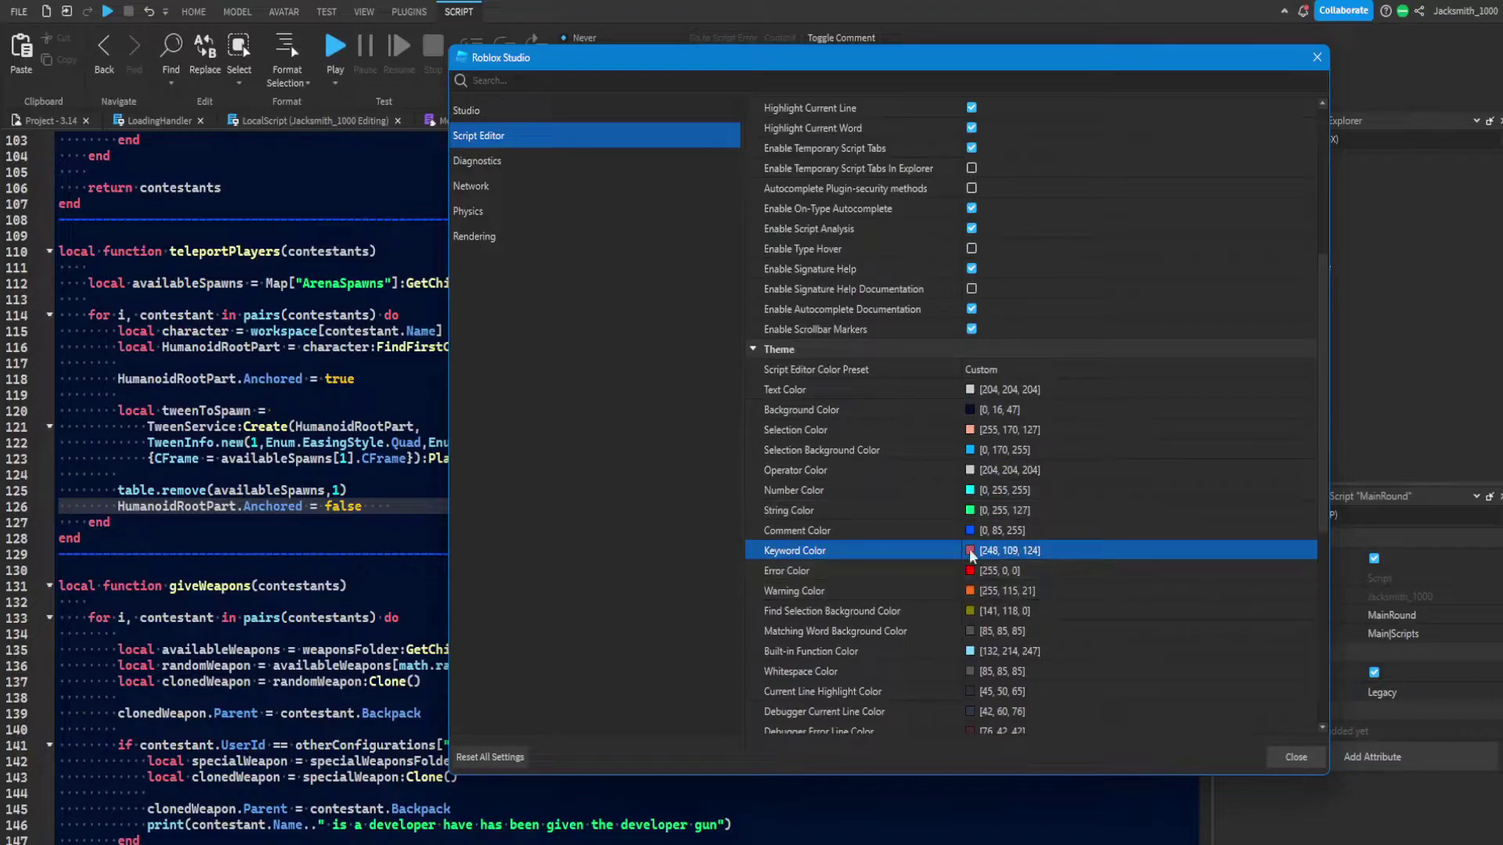
scroll(971, 578, down, 1)
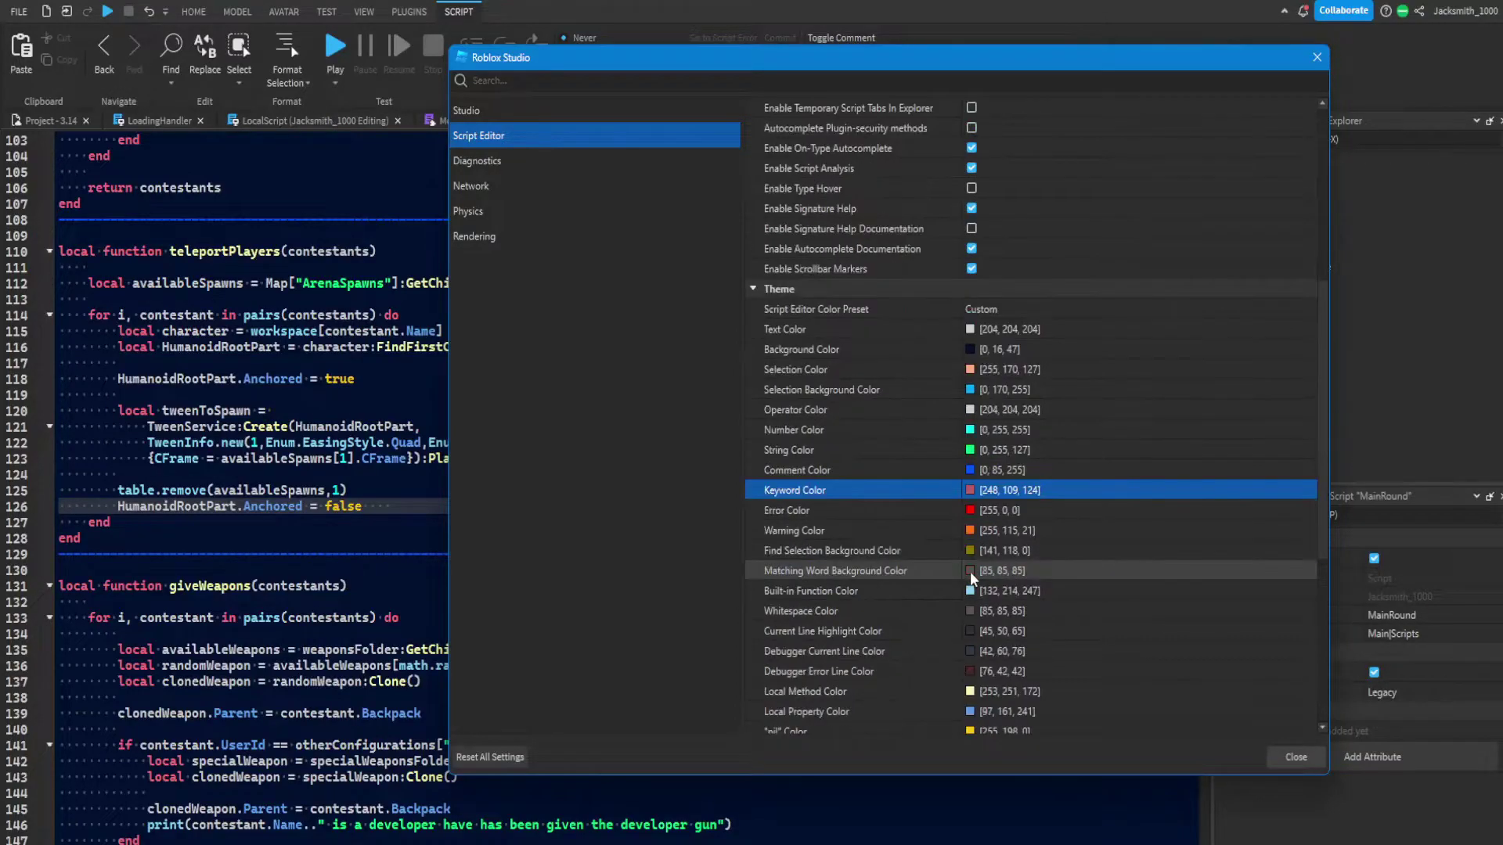
click(970, 533)
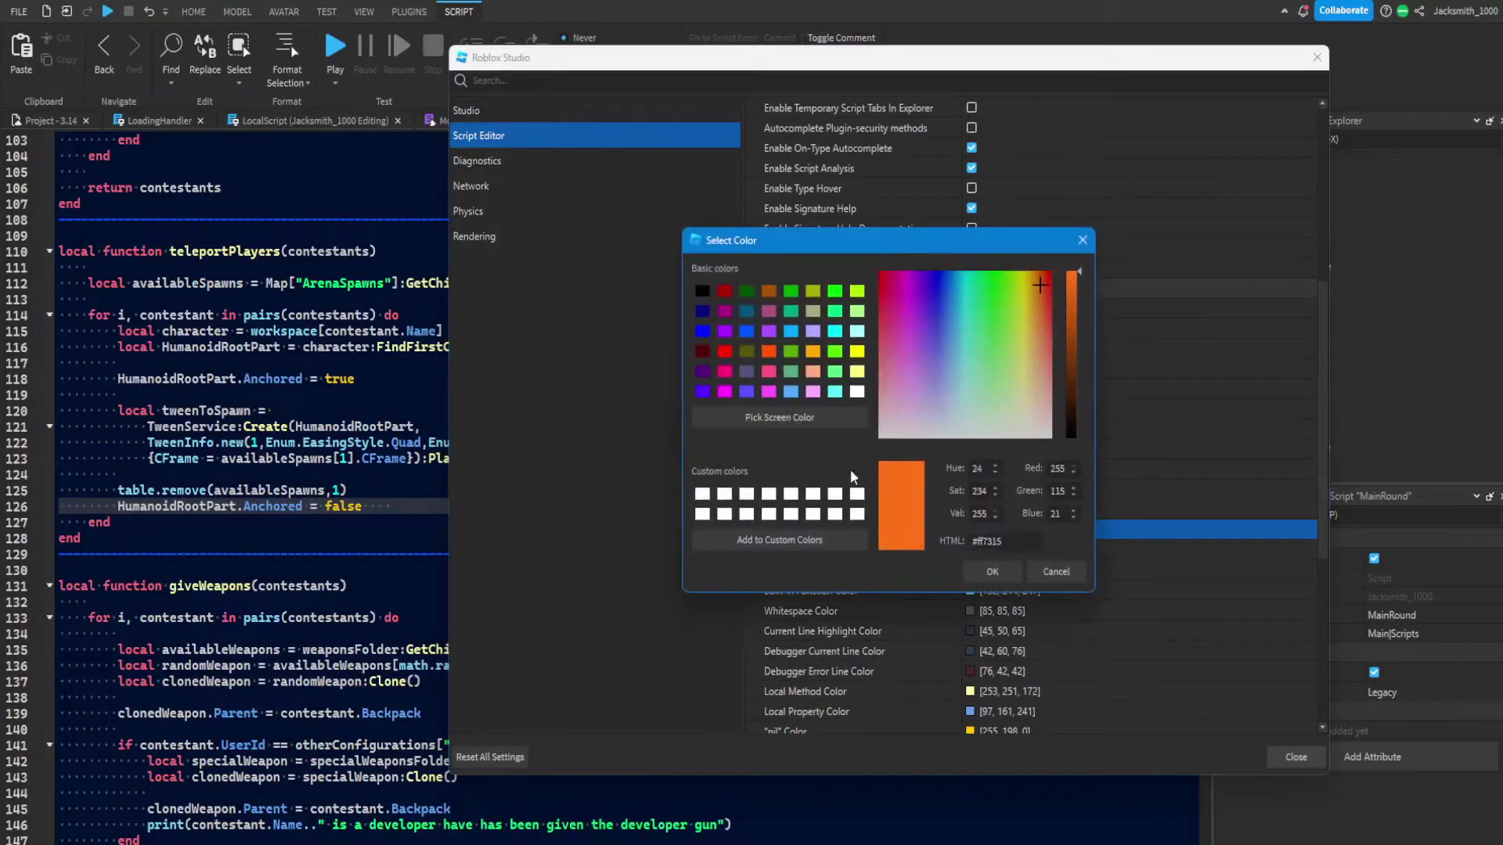
click(858, 350)
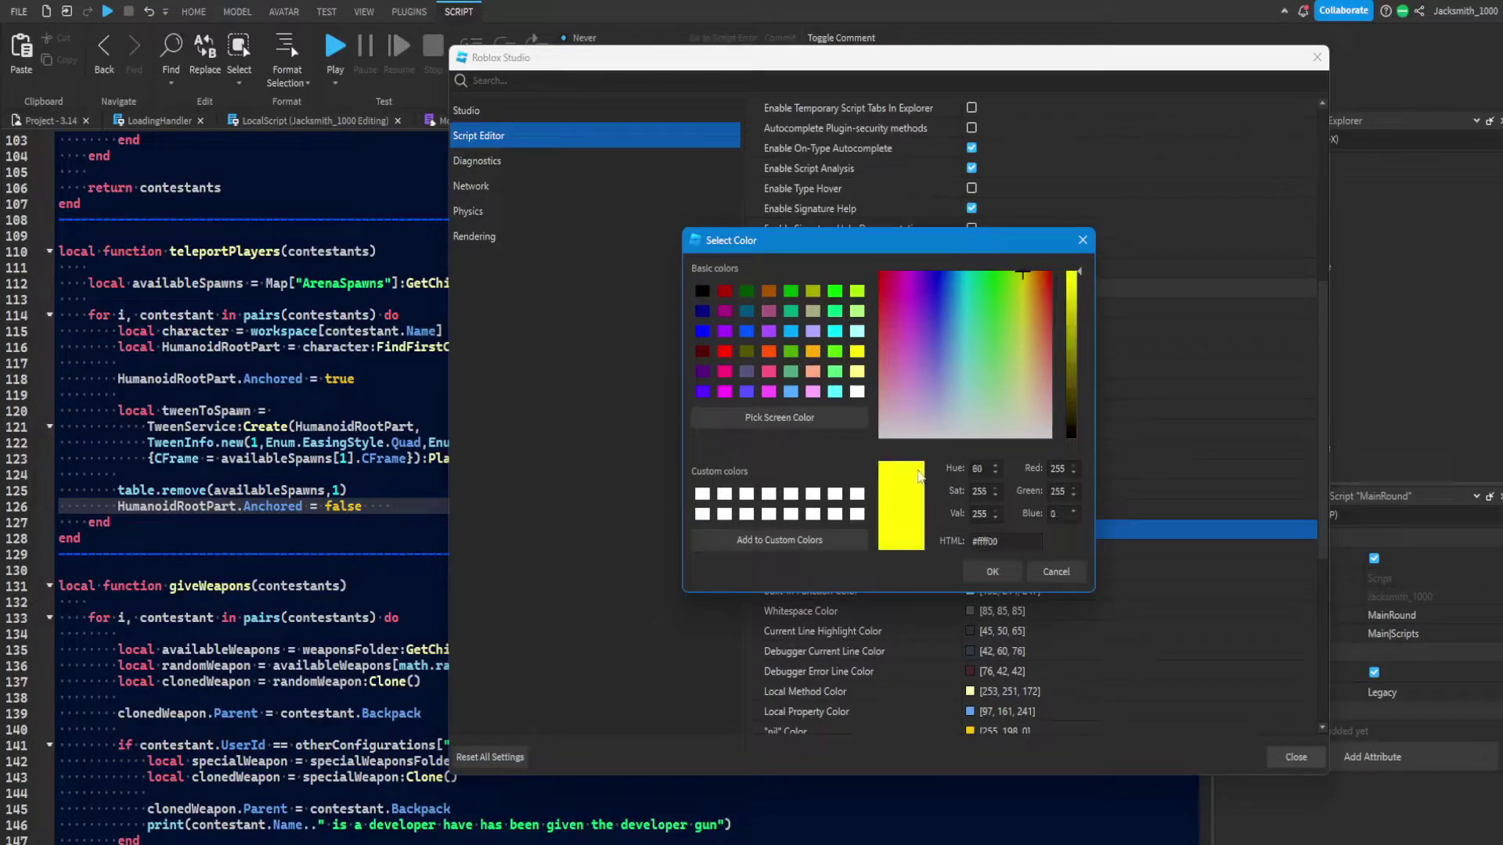
click(991, 572)
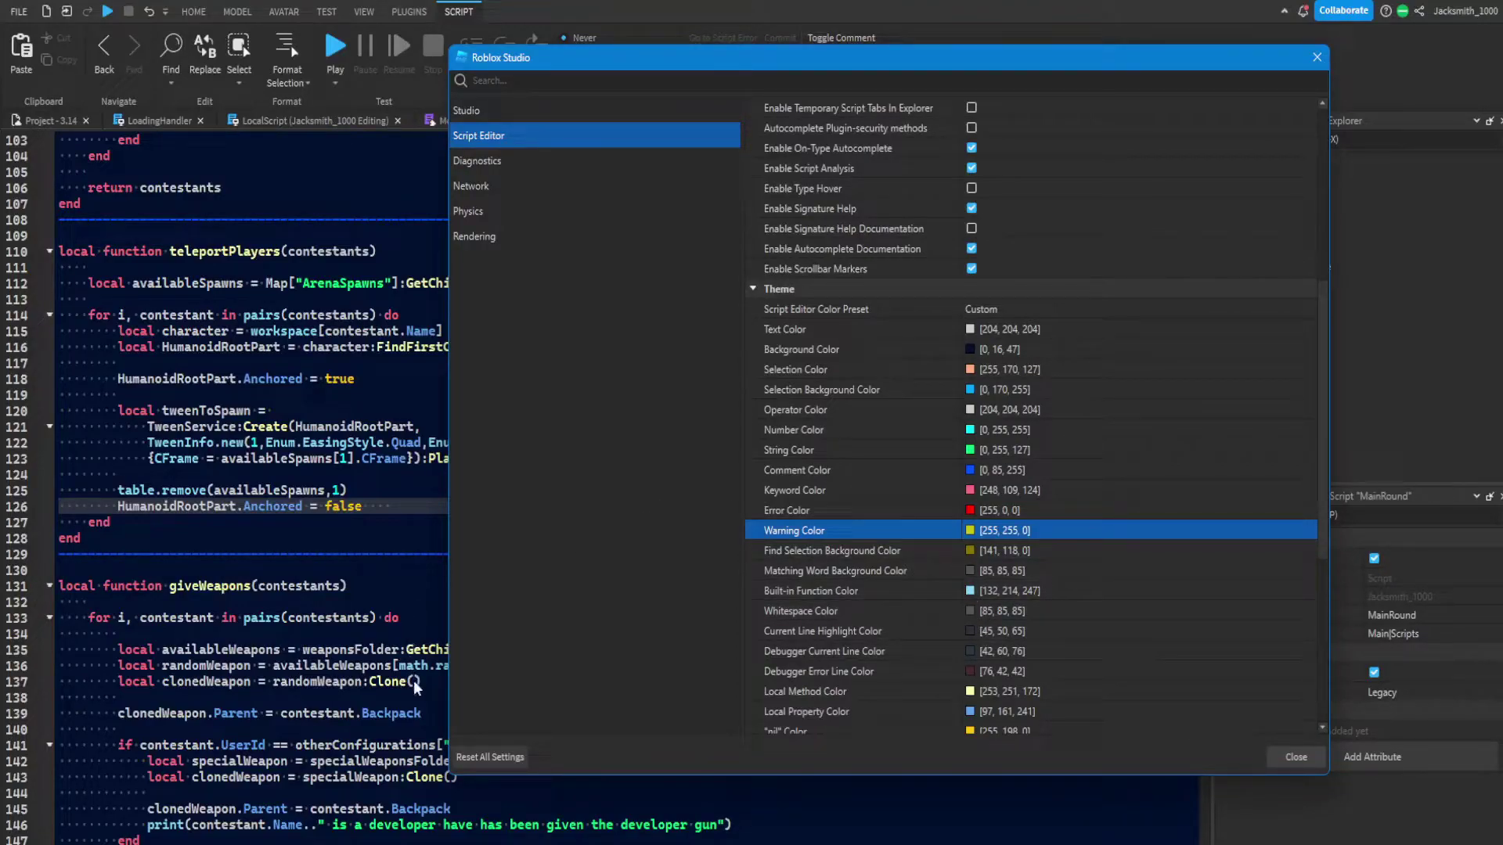
Step: Drag the Studio Settings window around, settling it up-left so Explorer and Properties are visible
drag(710, 56, 874, 463)
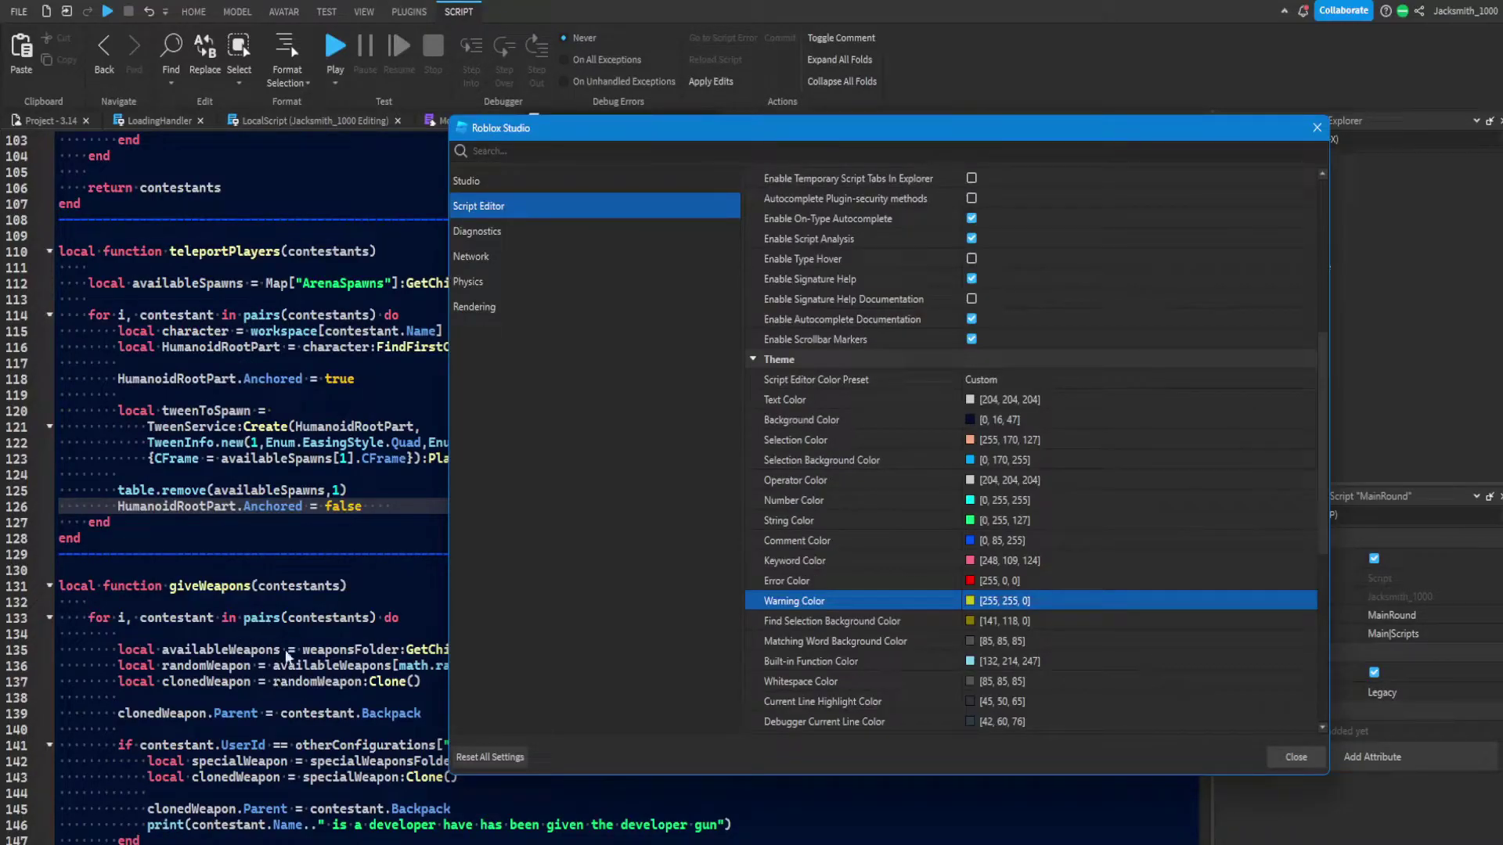
drag(749, 127, 903, 239)
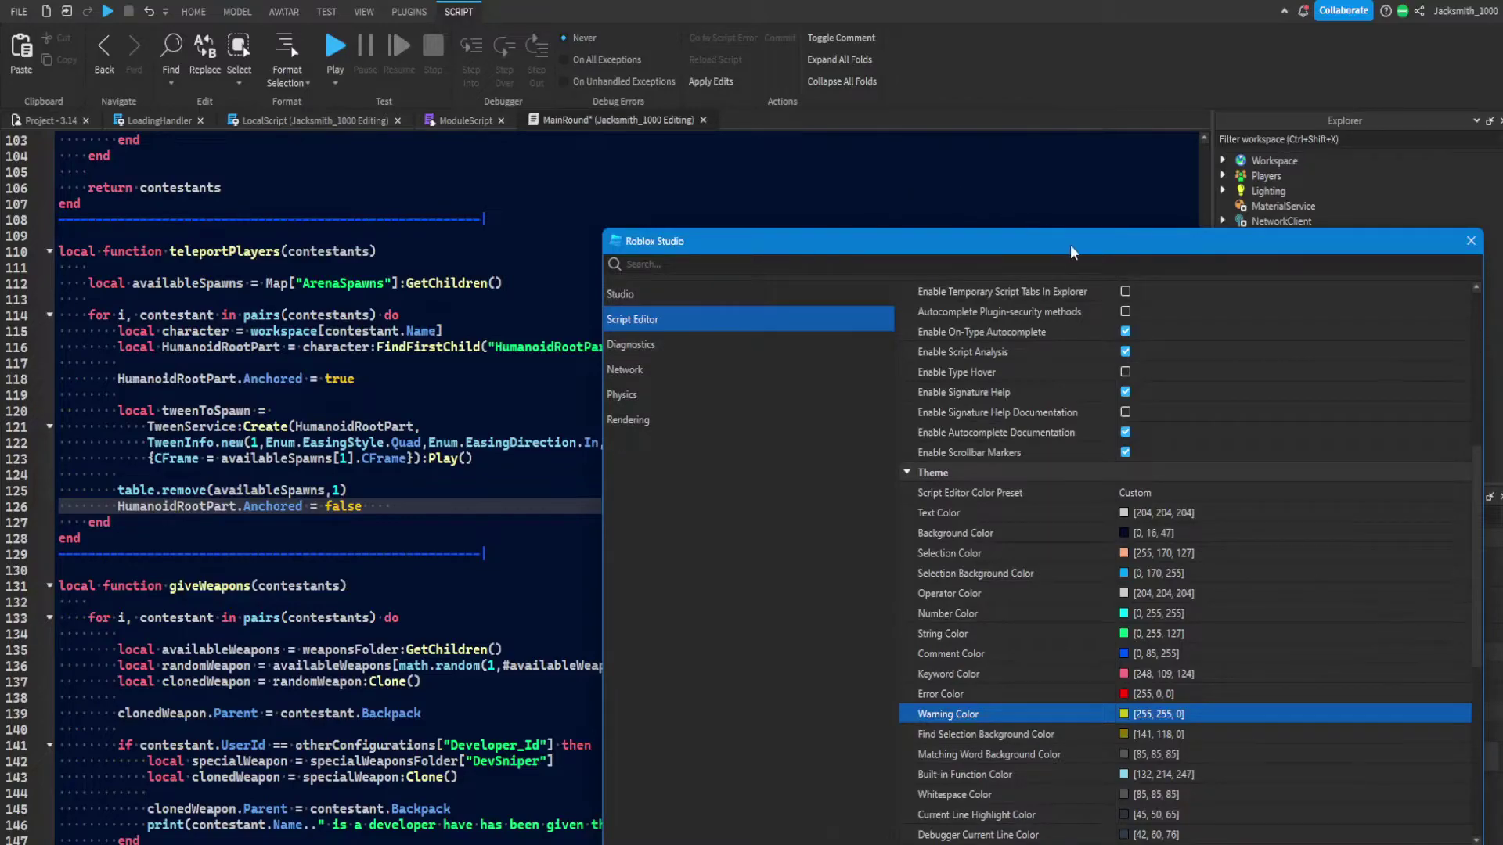
drag(1069, 244, 776, 114)
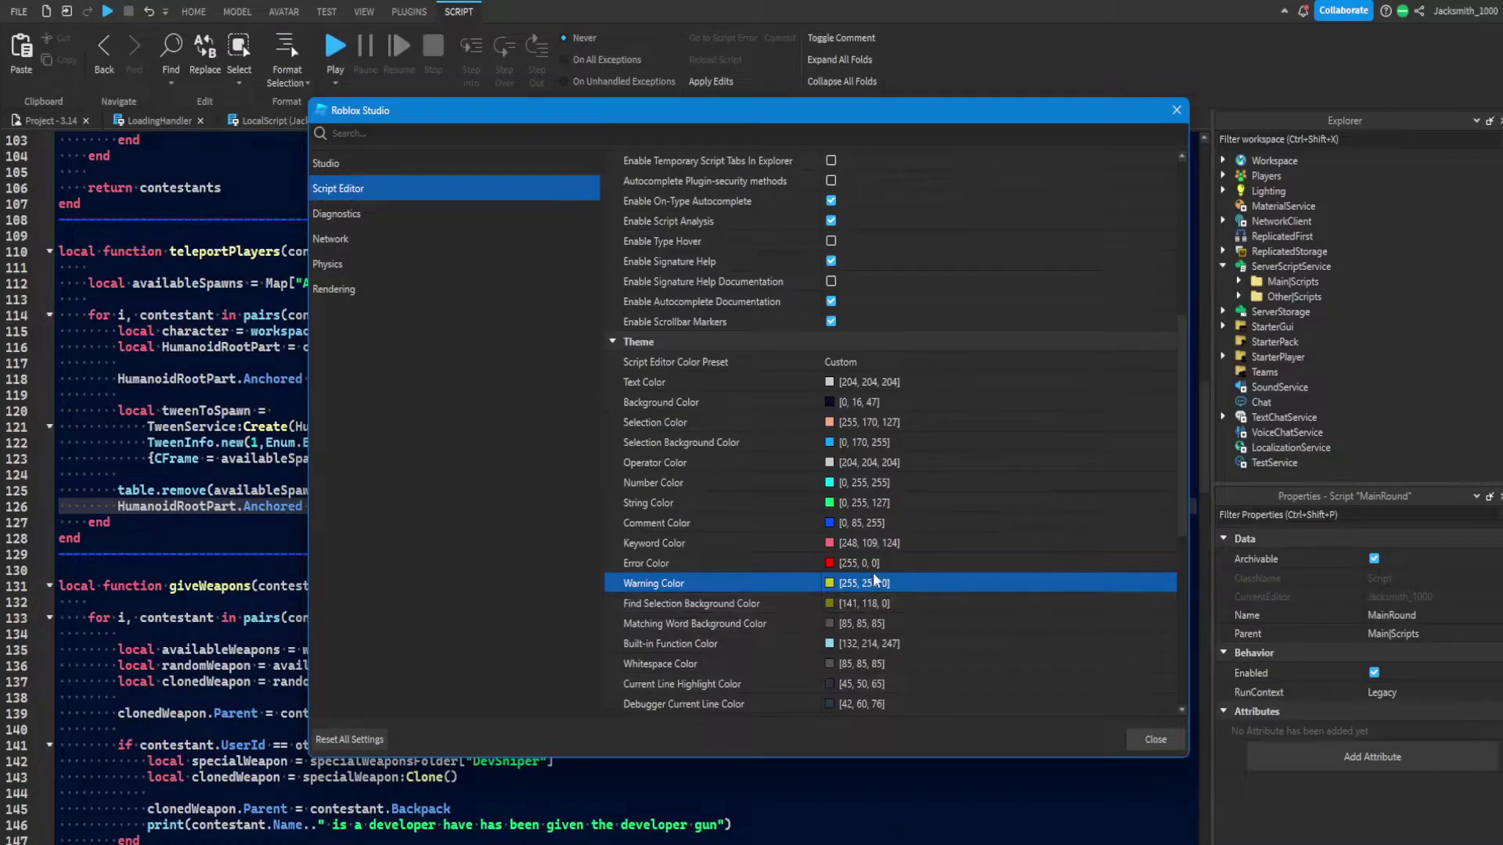
Step: Give Bool Color the function keyword's pink [248, 109, 124] value and close Studio Settings
scroll(838, 599, down, 1)
scroll(857, 593, down, 1)
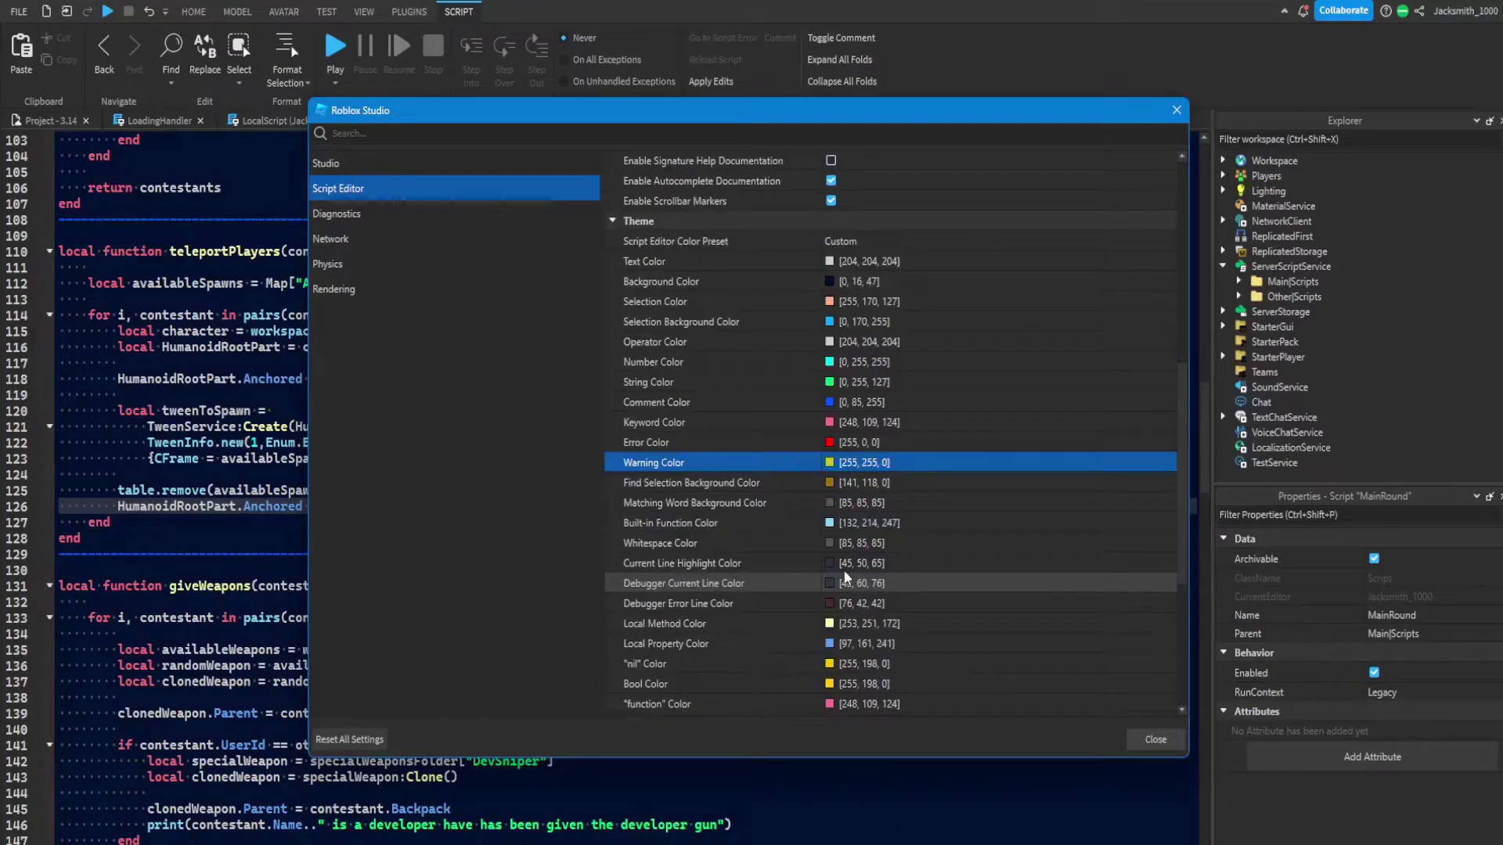
scroll(862, 562, up, 1)
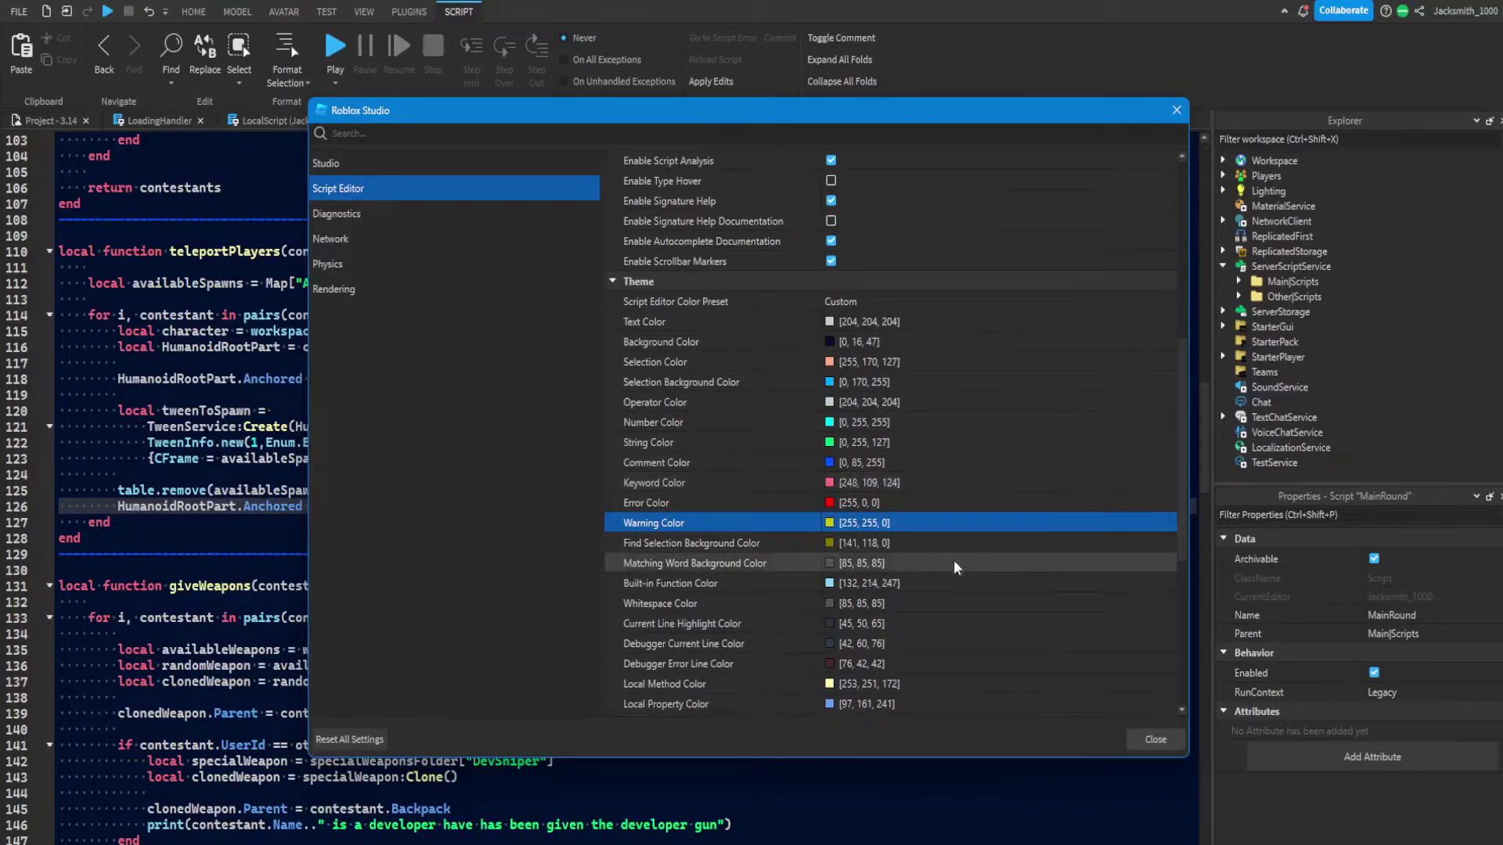
scroll(917, 523, down, 5)
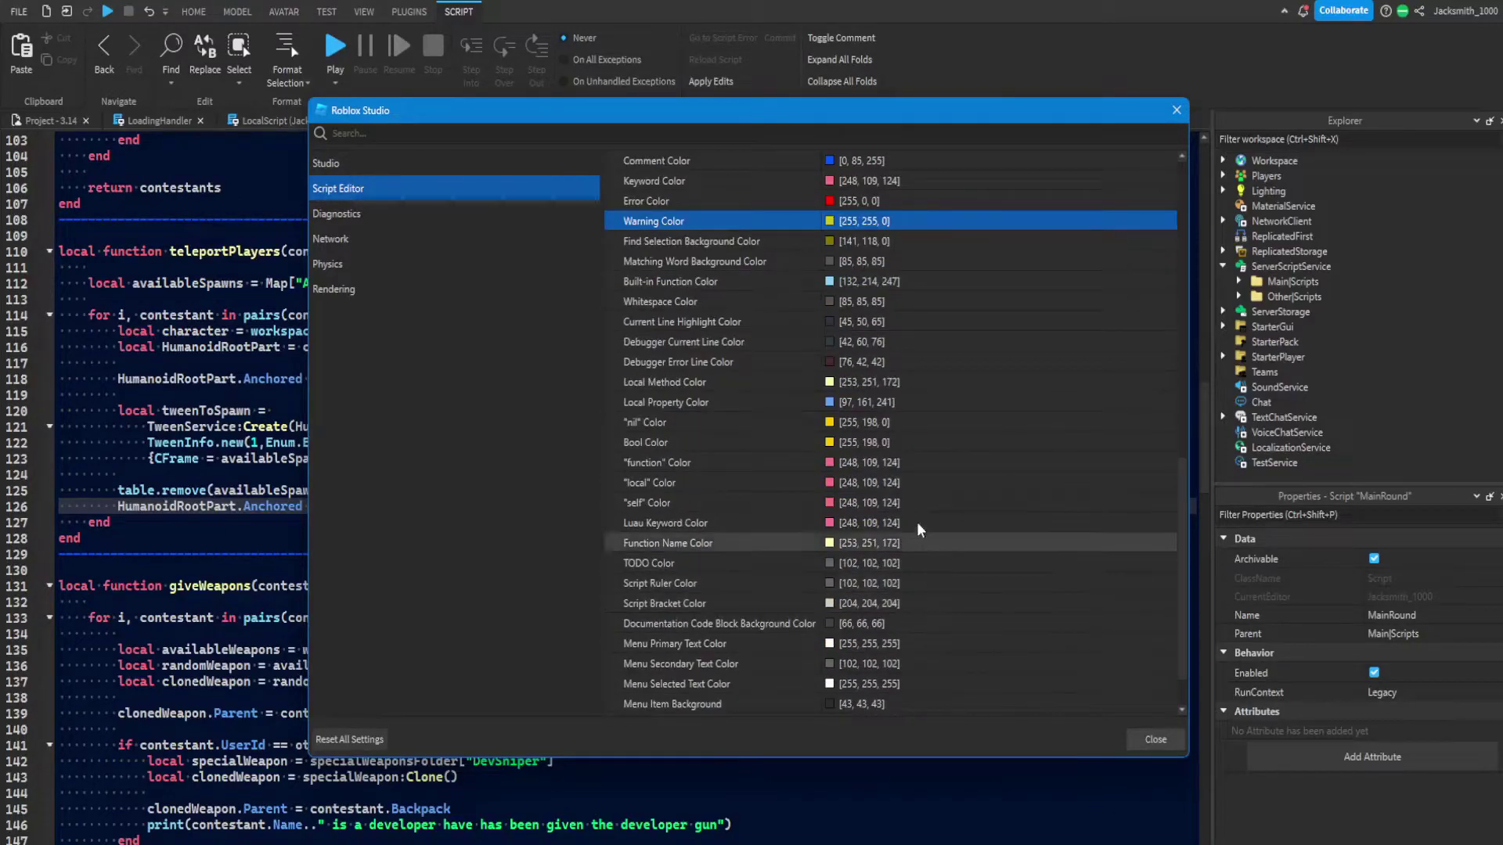
click(828, 443)
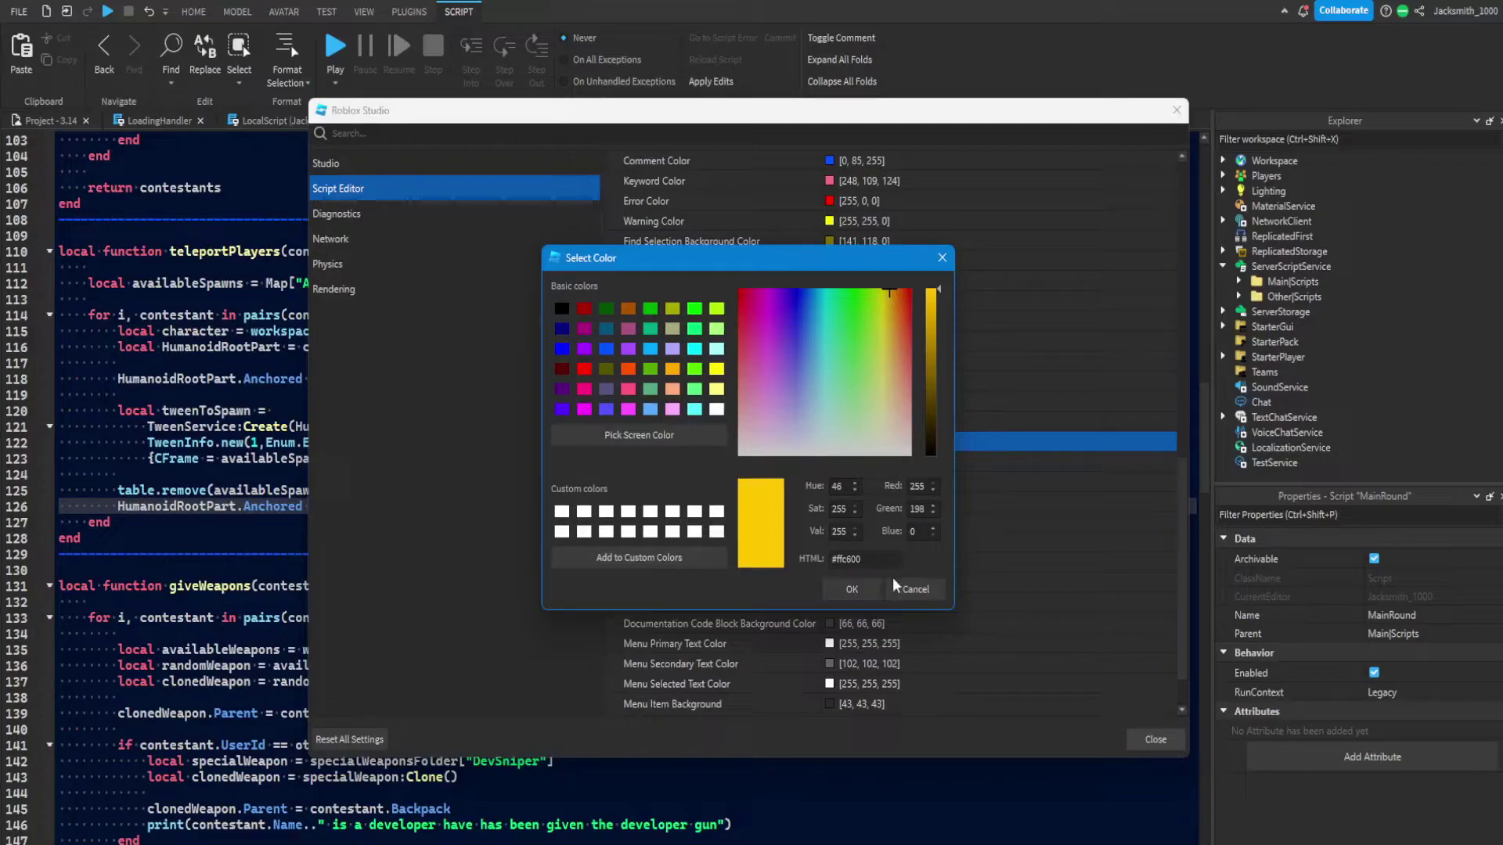
click(916, 587)
click(798, 462)
key(ctrl+c)
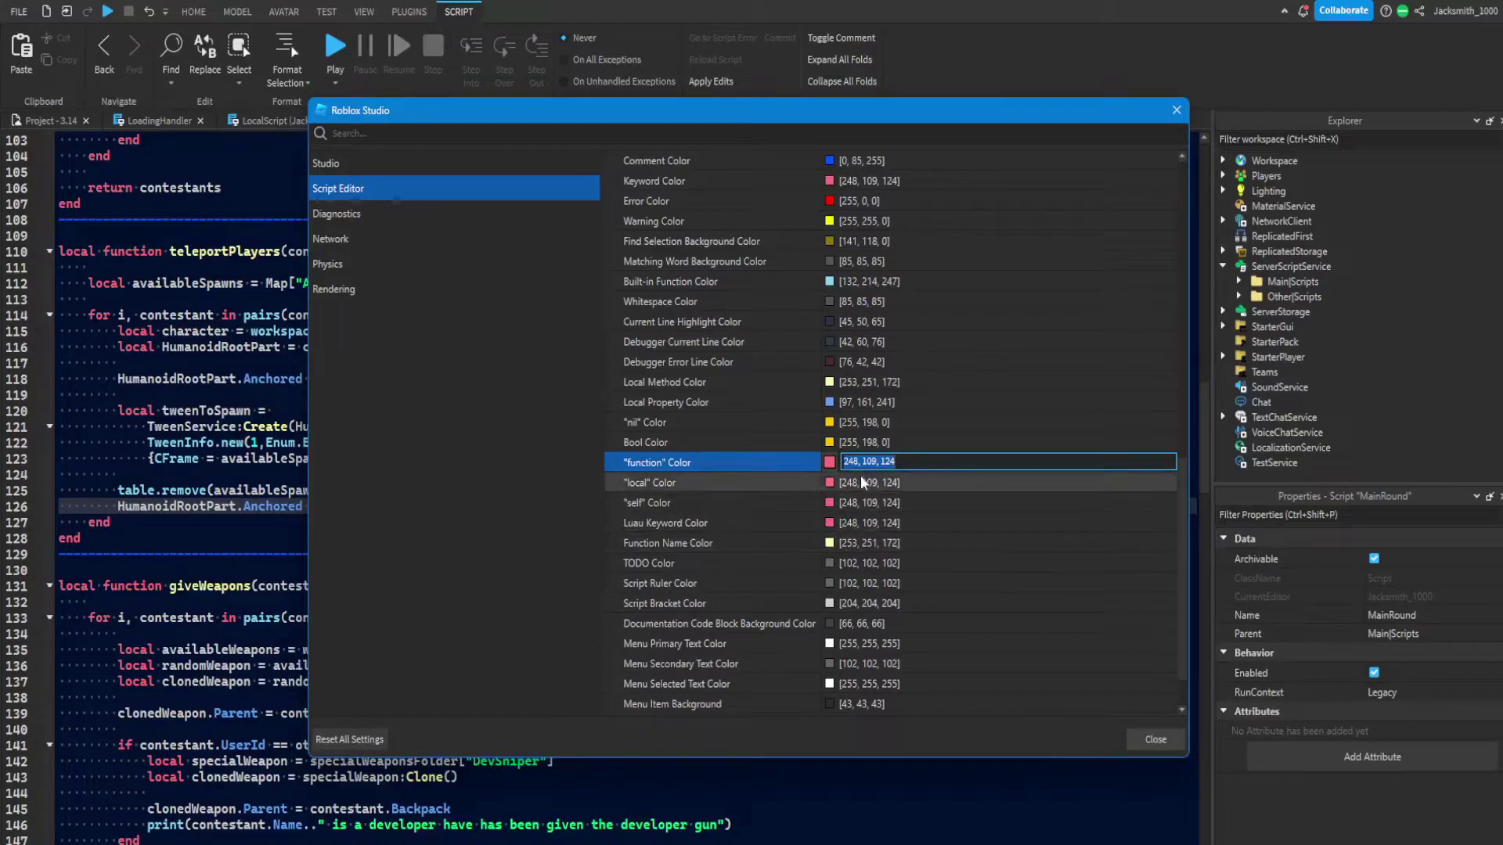
click(861, 443)
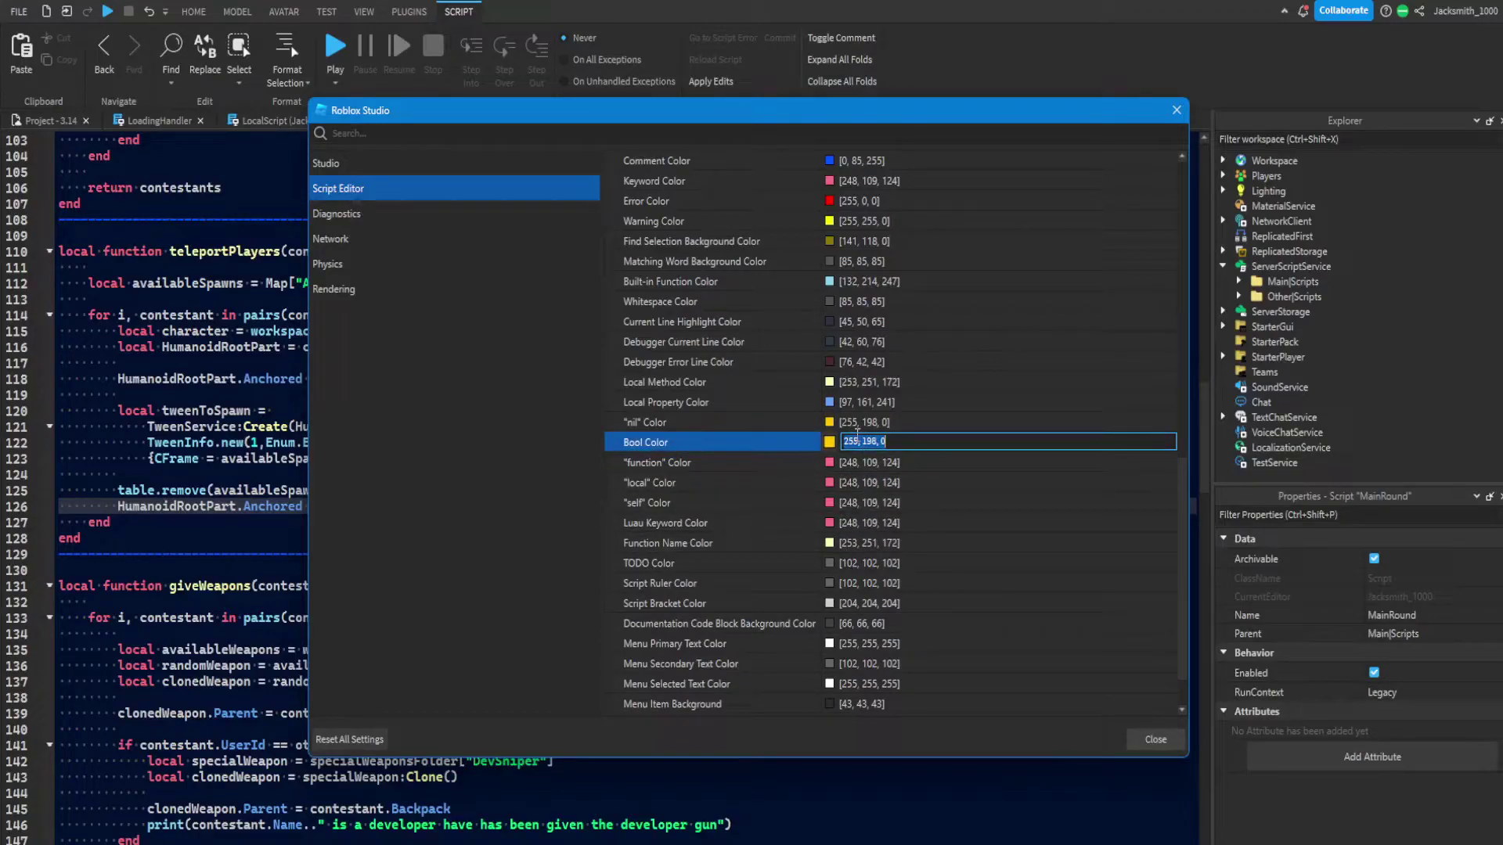
key(ctrl+v)
key(Return)
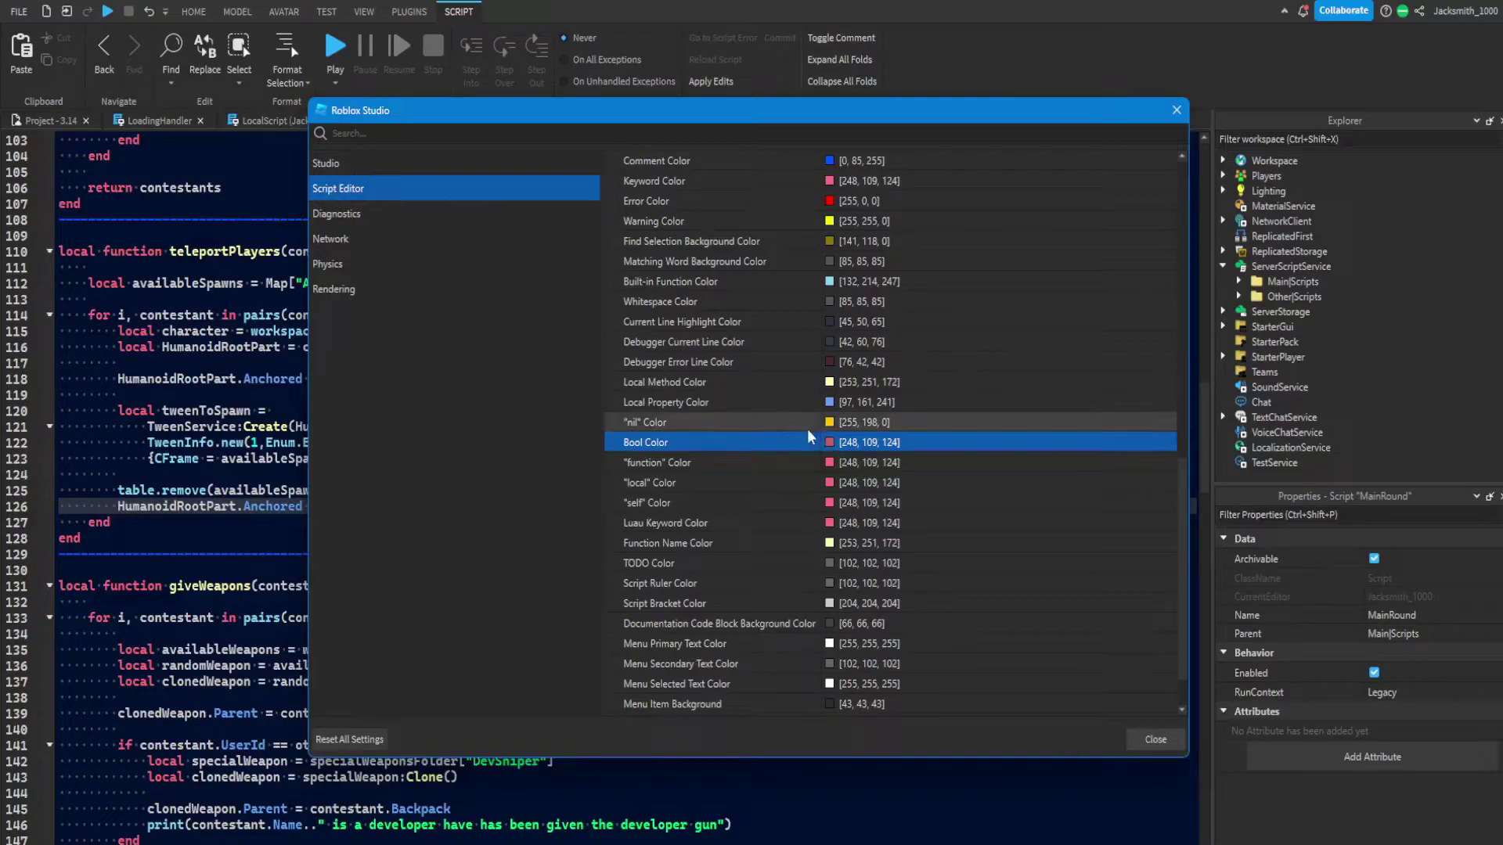
click(888, 423)
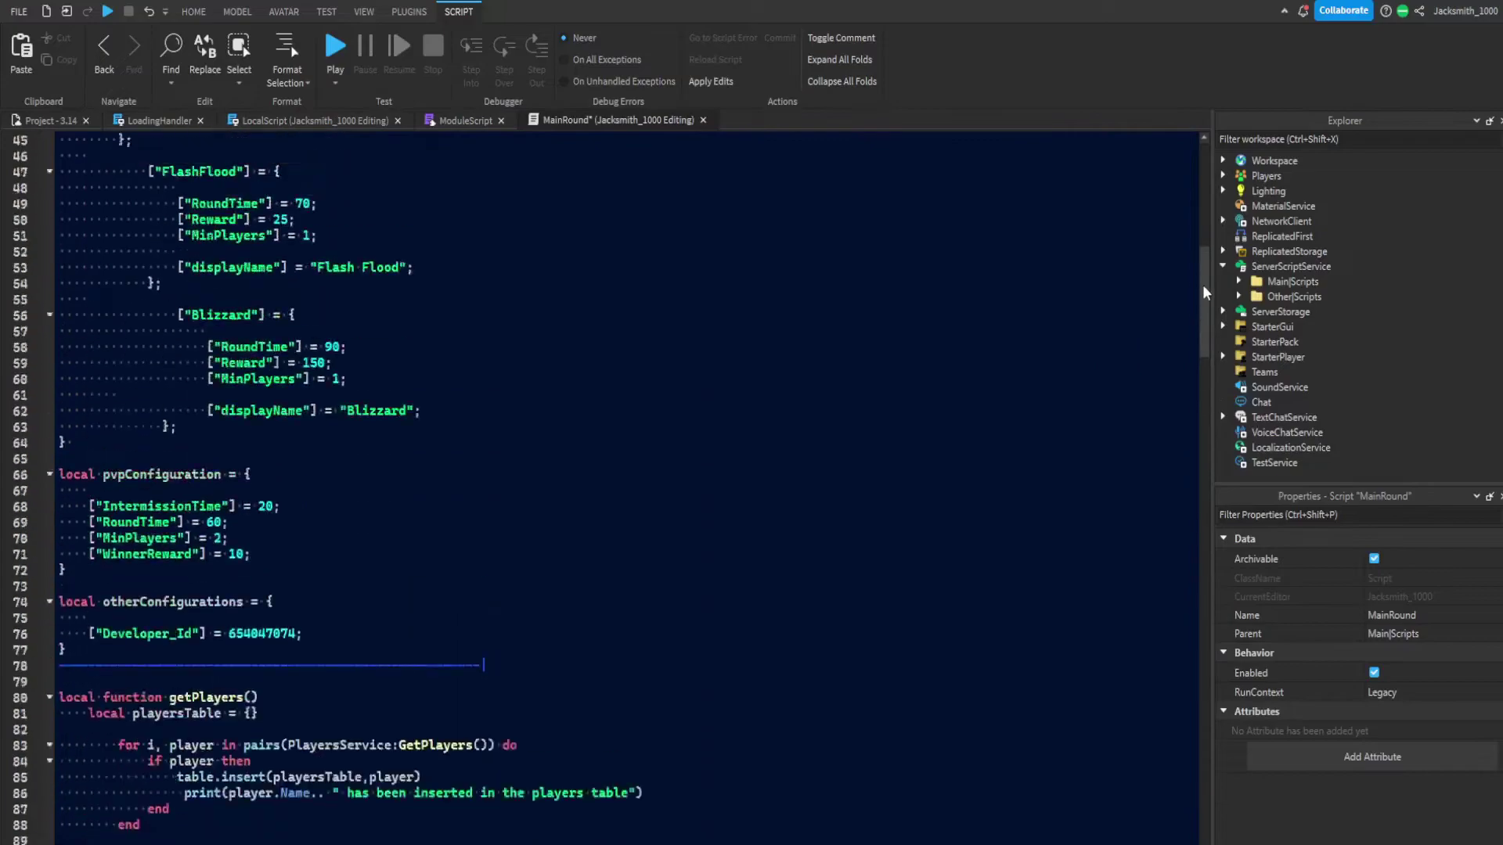
drag(1202, 284, 1229, 493)
triple_click(234, 650)
click(266, 631)
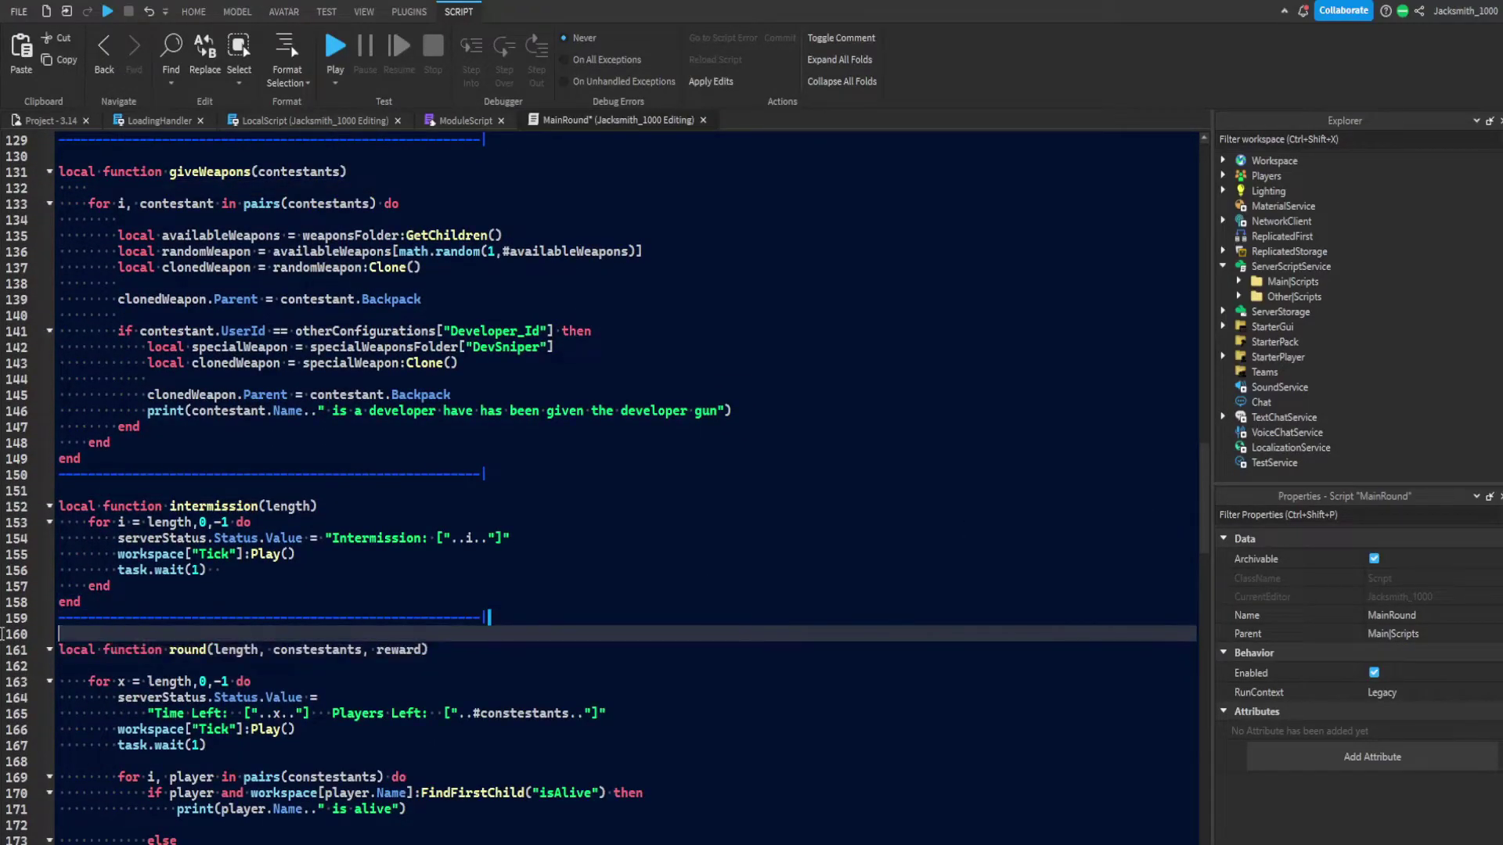
double_click(268, 650)
key(Up)
key(Up)
key(Up)
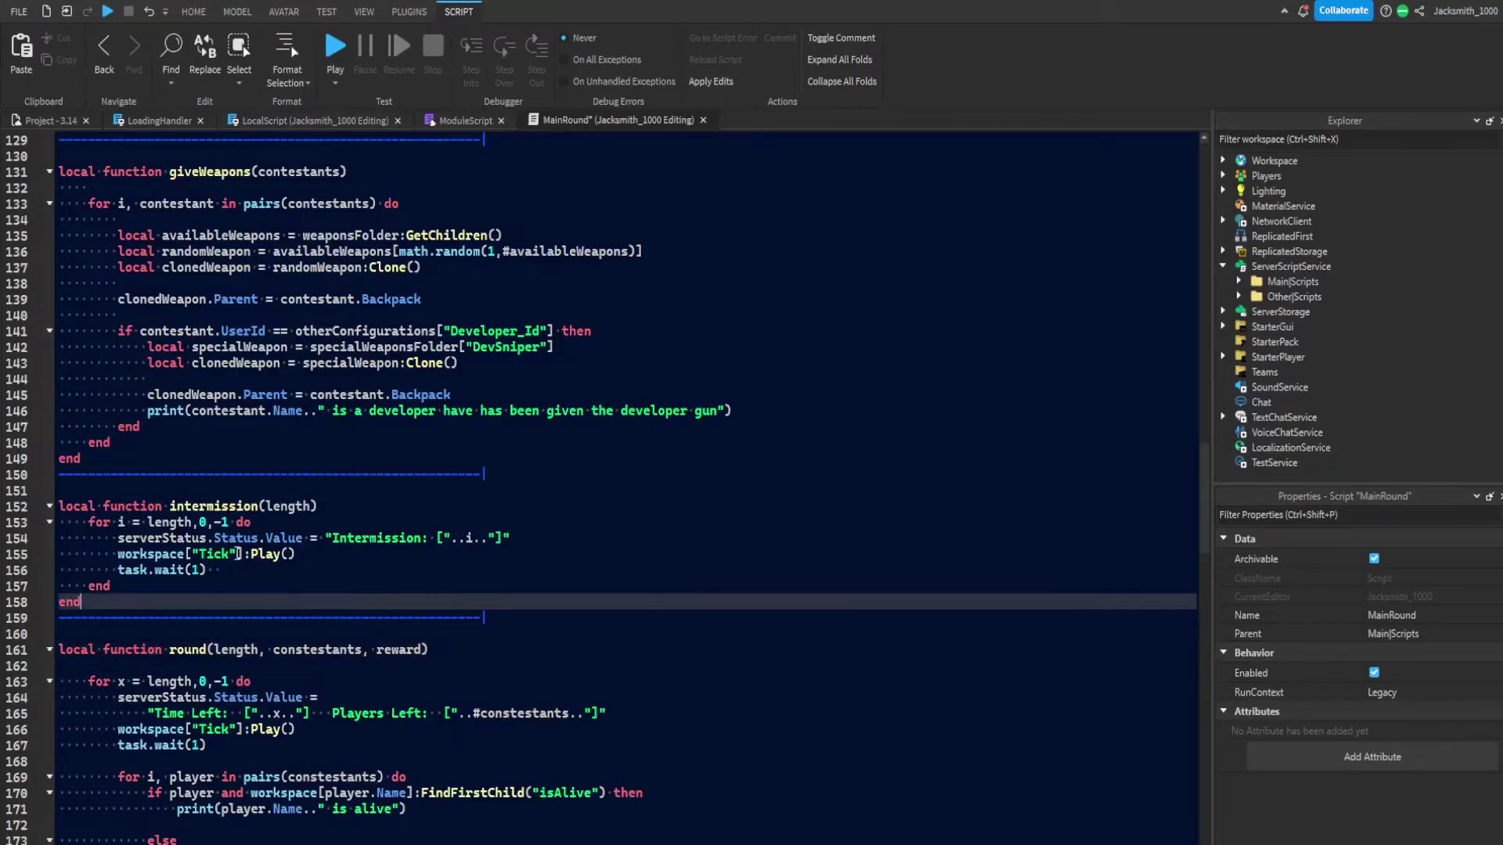
scroll(239, 551, up, 4)
scroll(247, 530, up, 3)
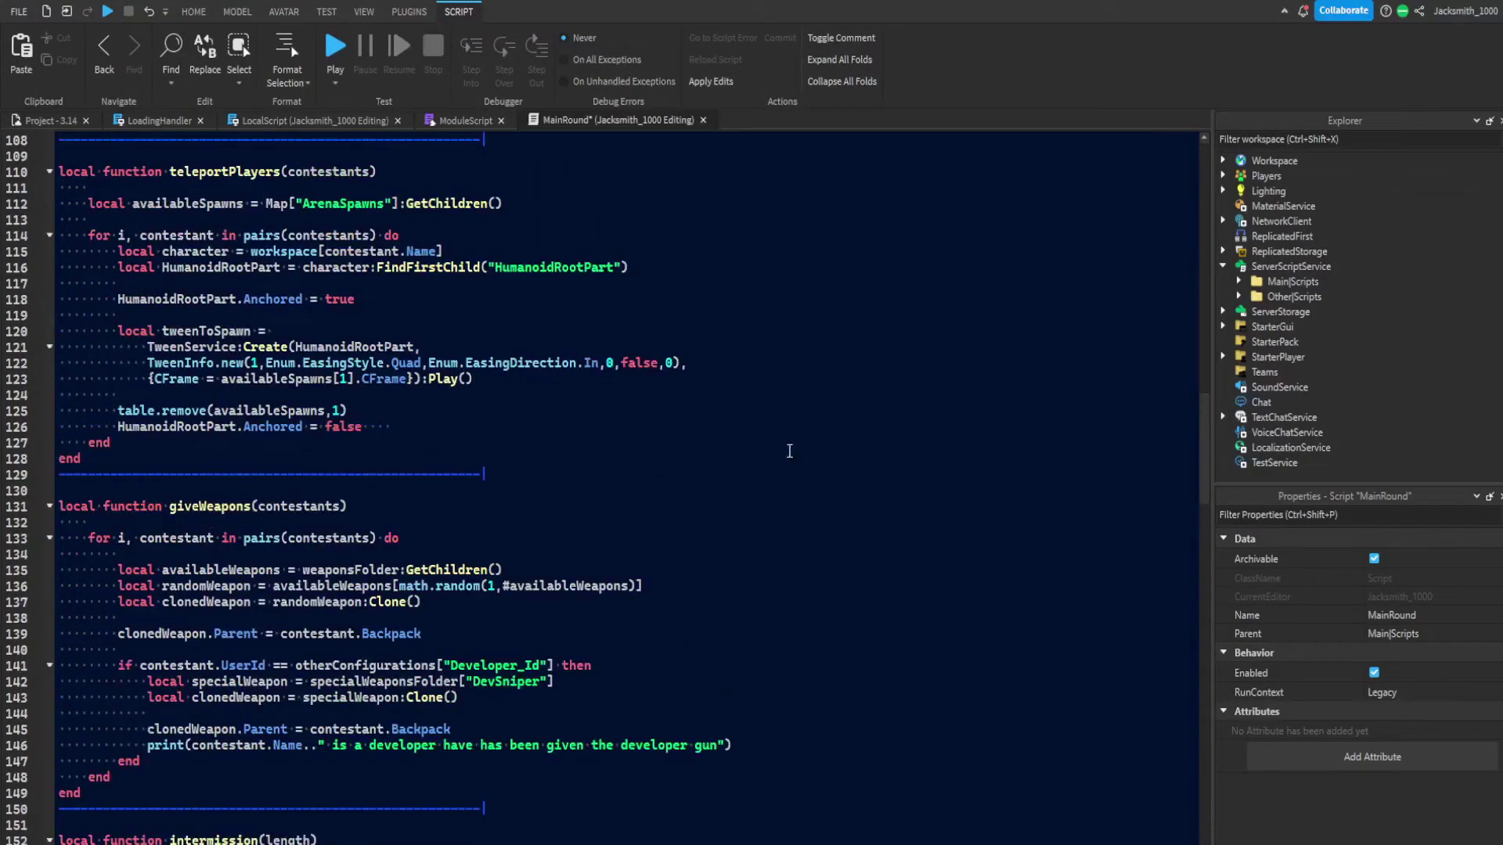
drag(1205, 417, 1129, 498)
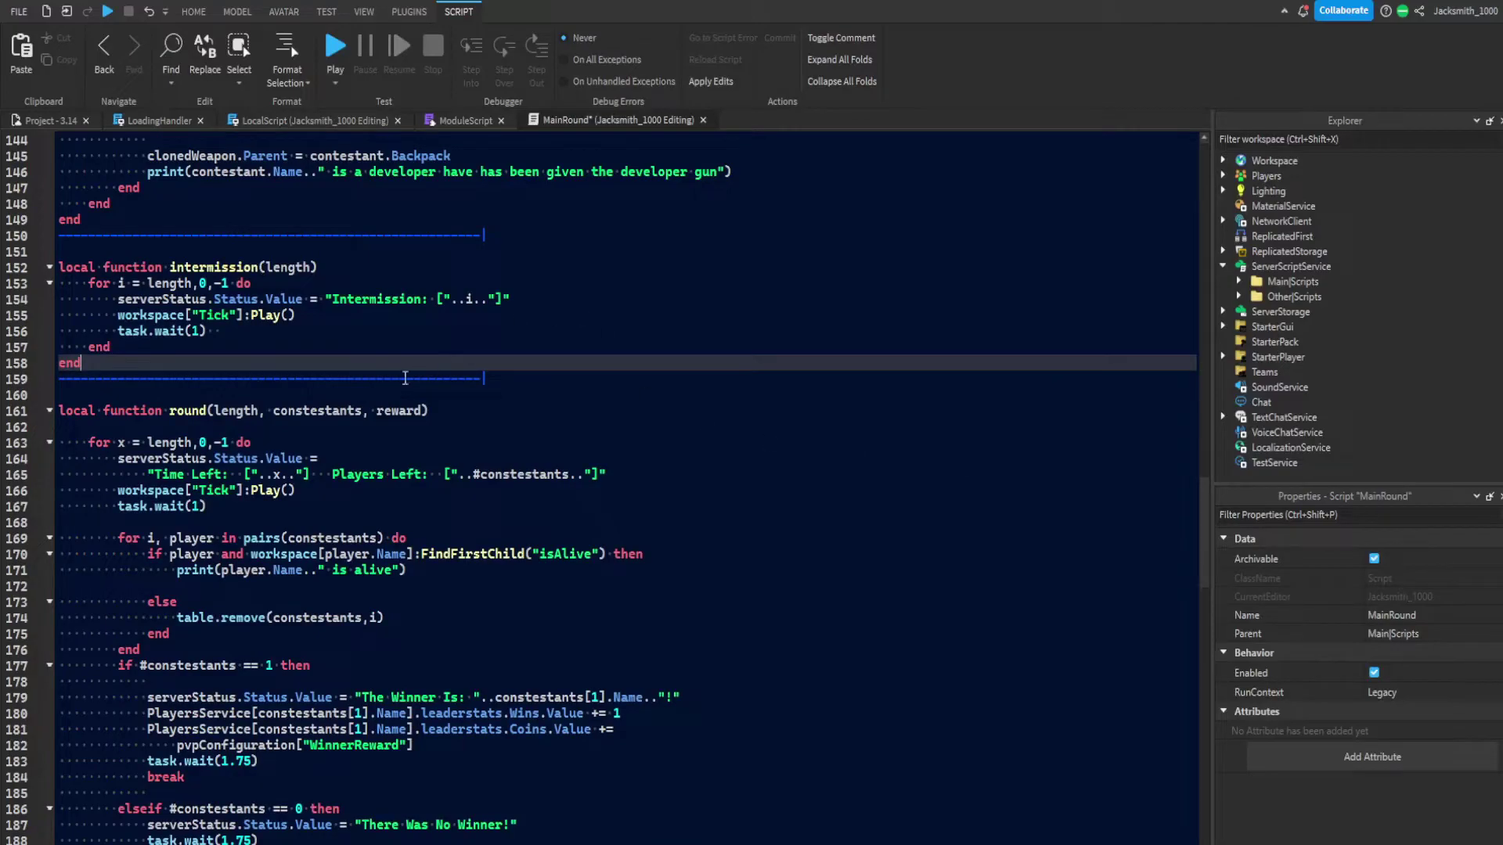
Step: Open Studio Settings from the File menu on the Studio category
click(20, 12)
click(43, 260)
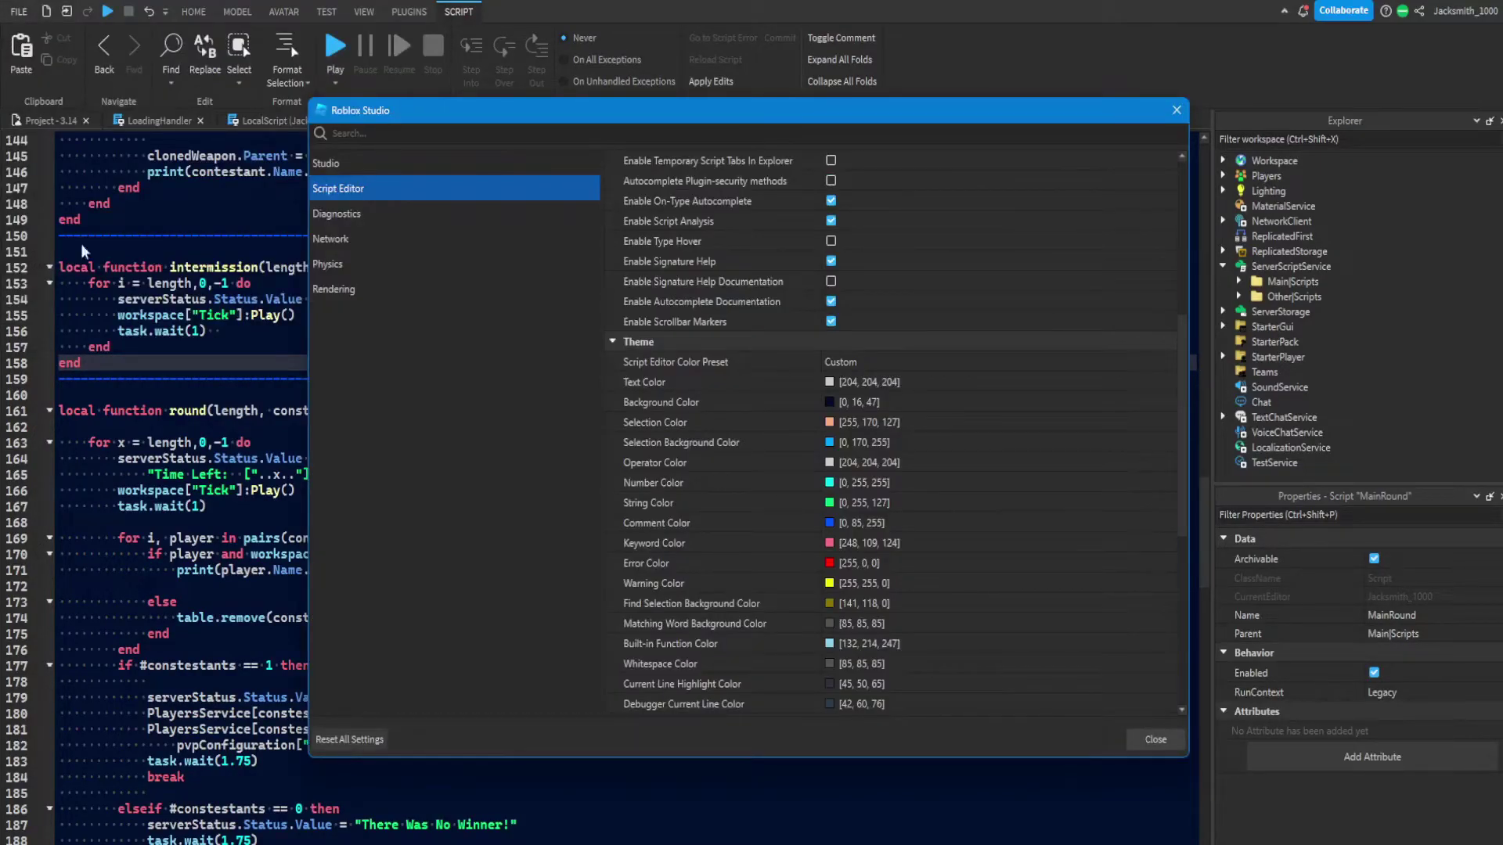
scroll(1117, 466, up, 3)
scroll(1180, 421, up, 3)
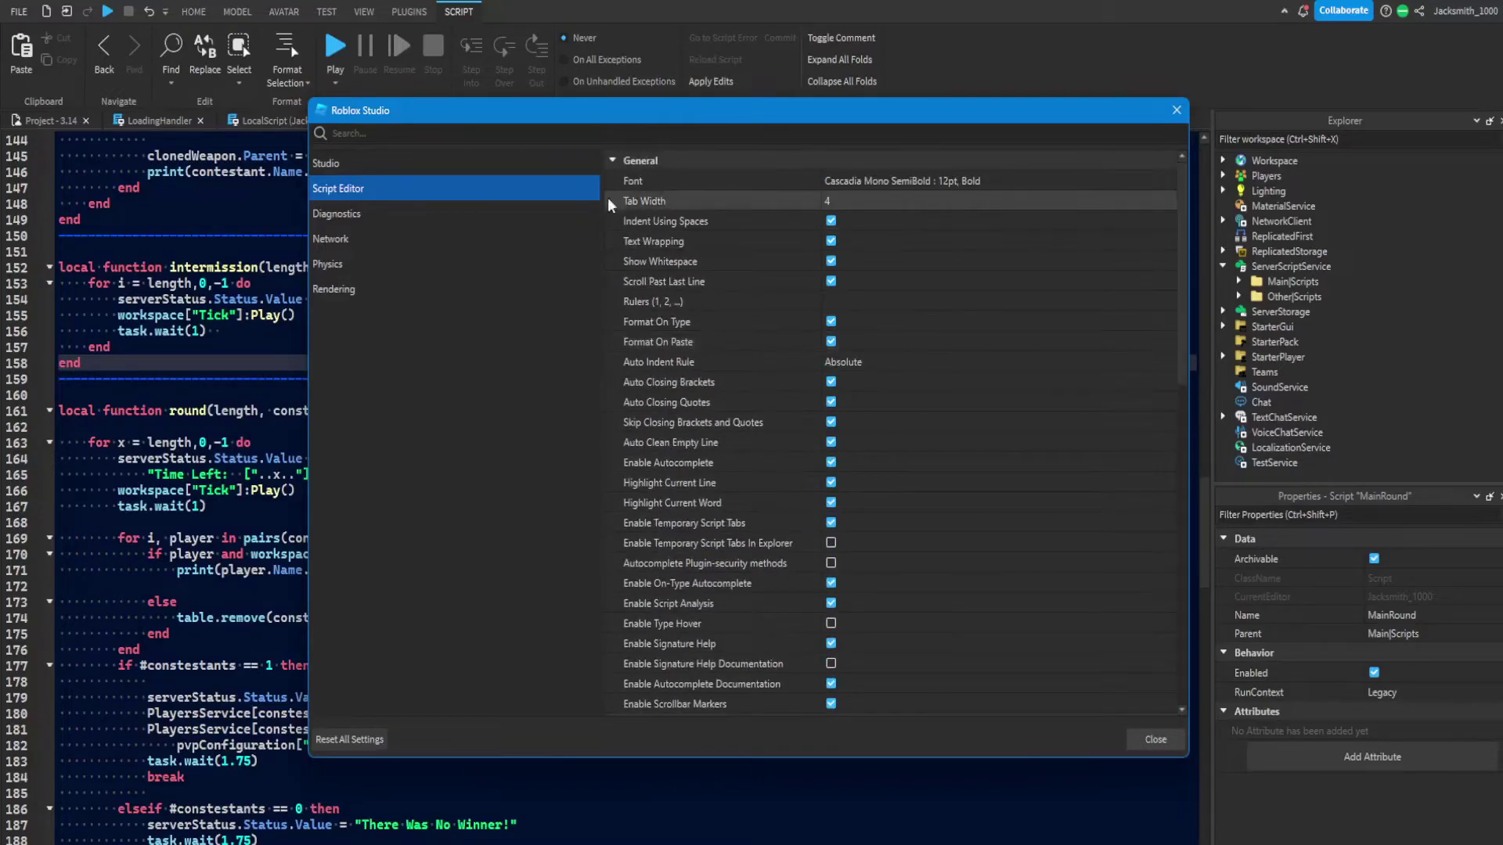
click(447, 162)
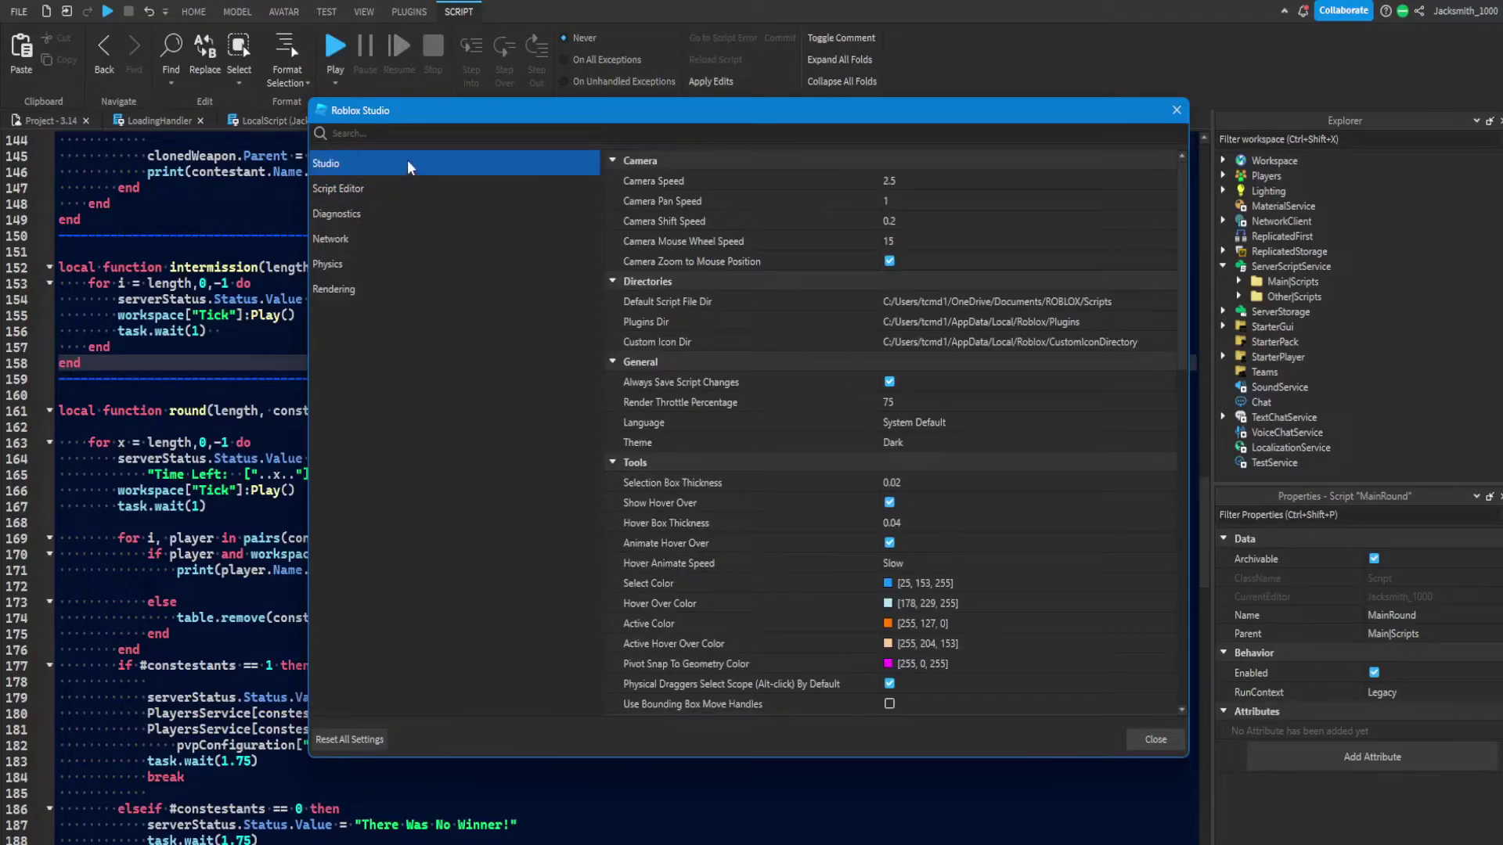
Step: Switch the Studio theme to Light, then back to Dark
click(908, 444)
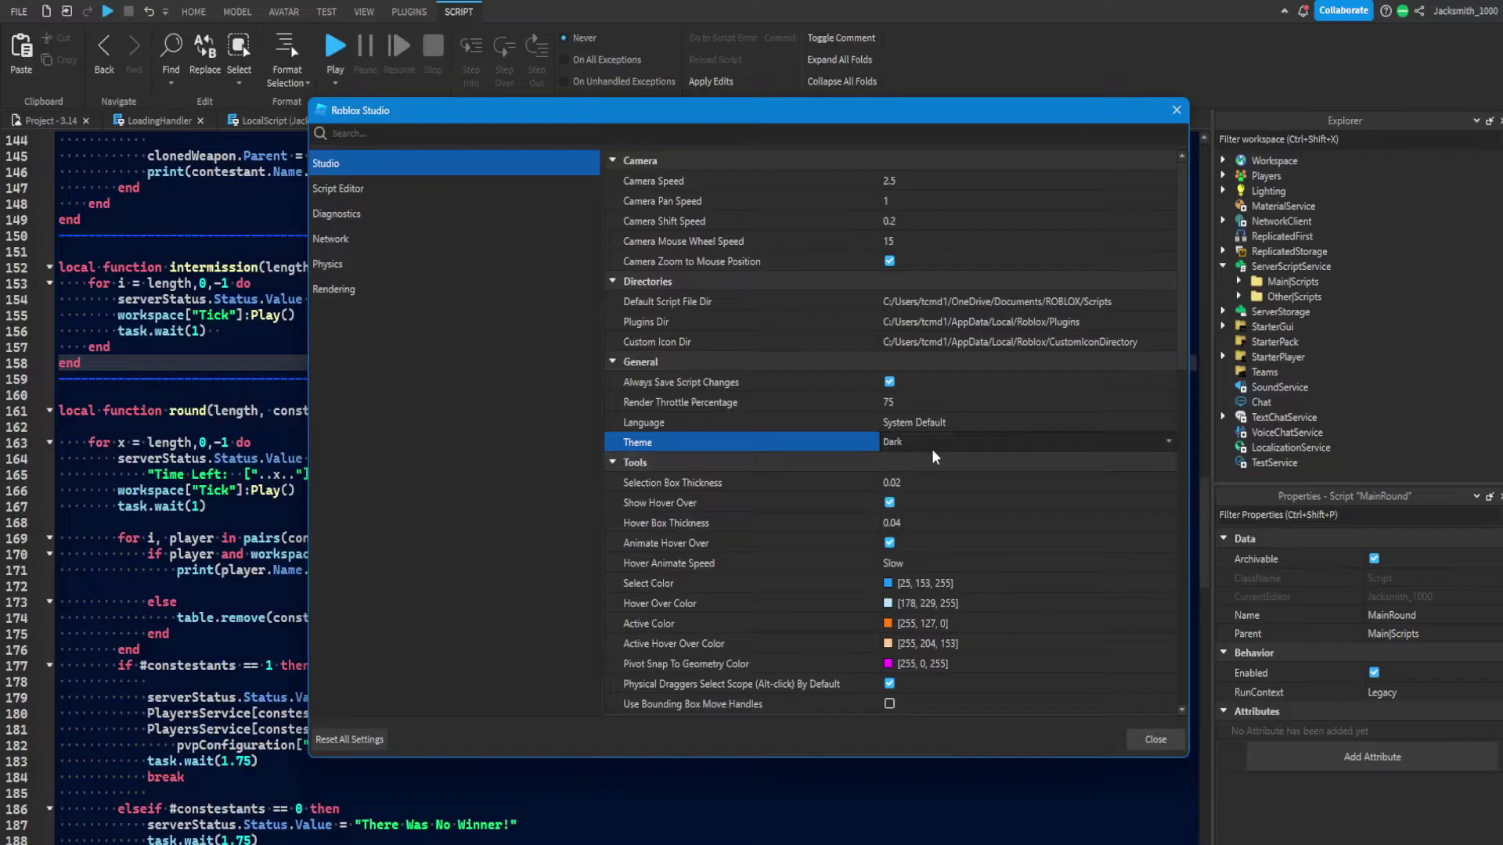
click(928, 445)
click(885, 480)
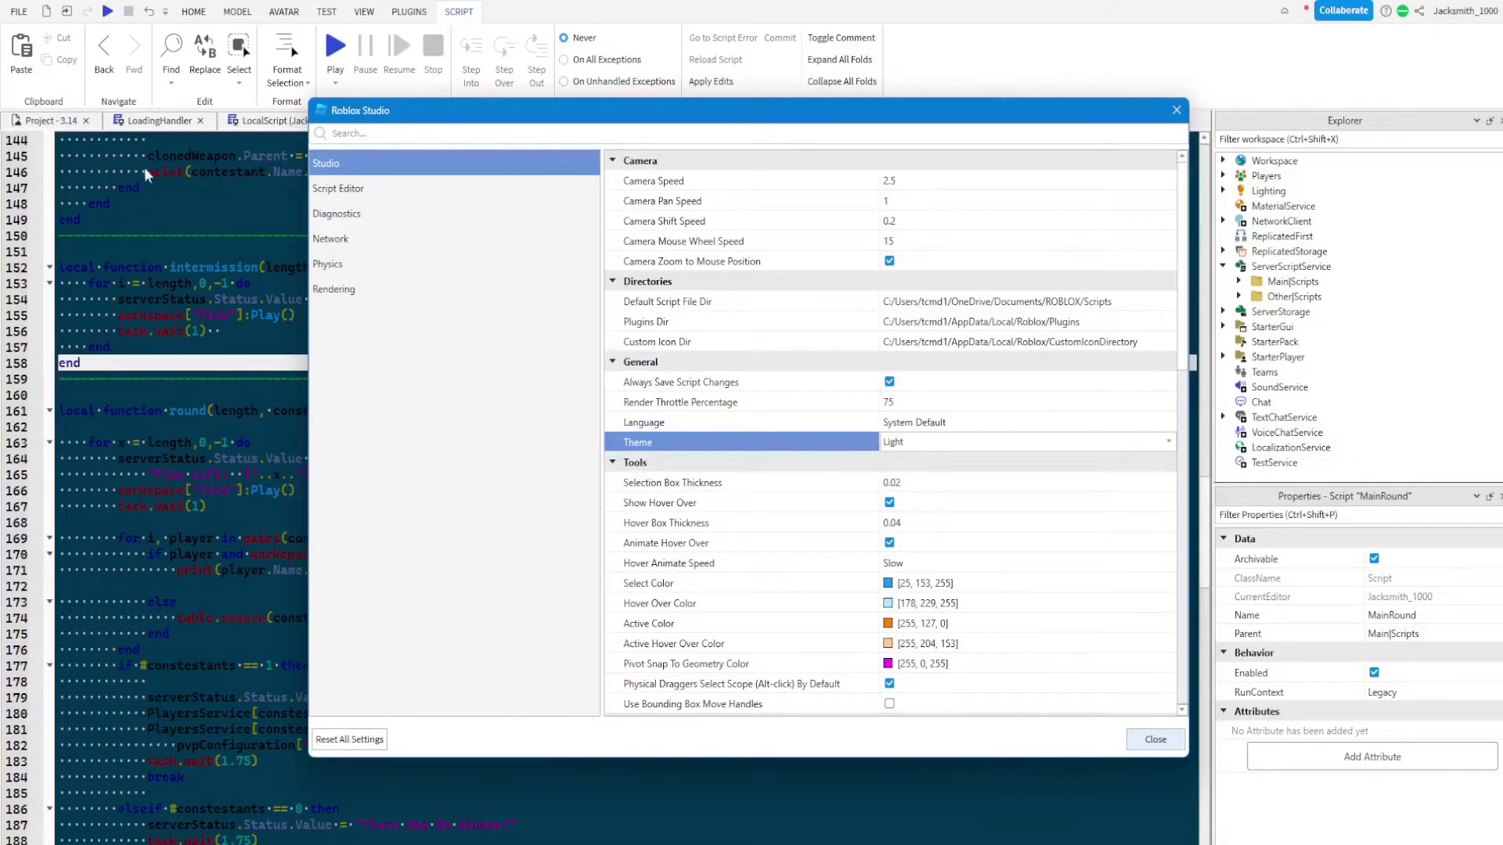
click(959, 442)
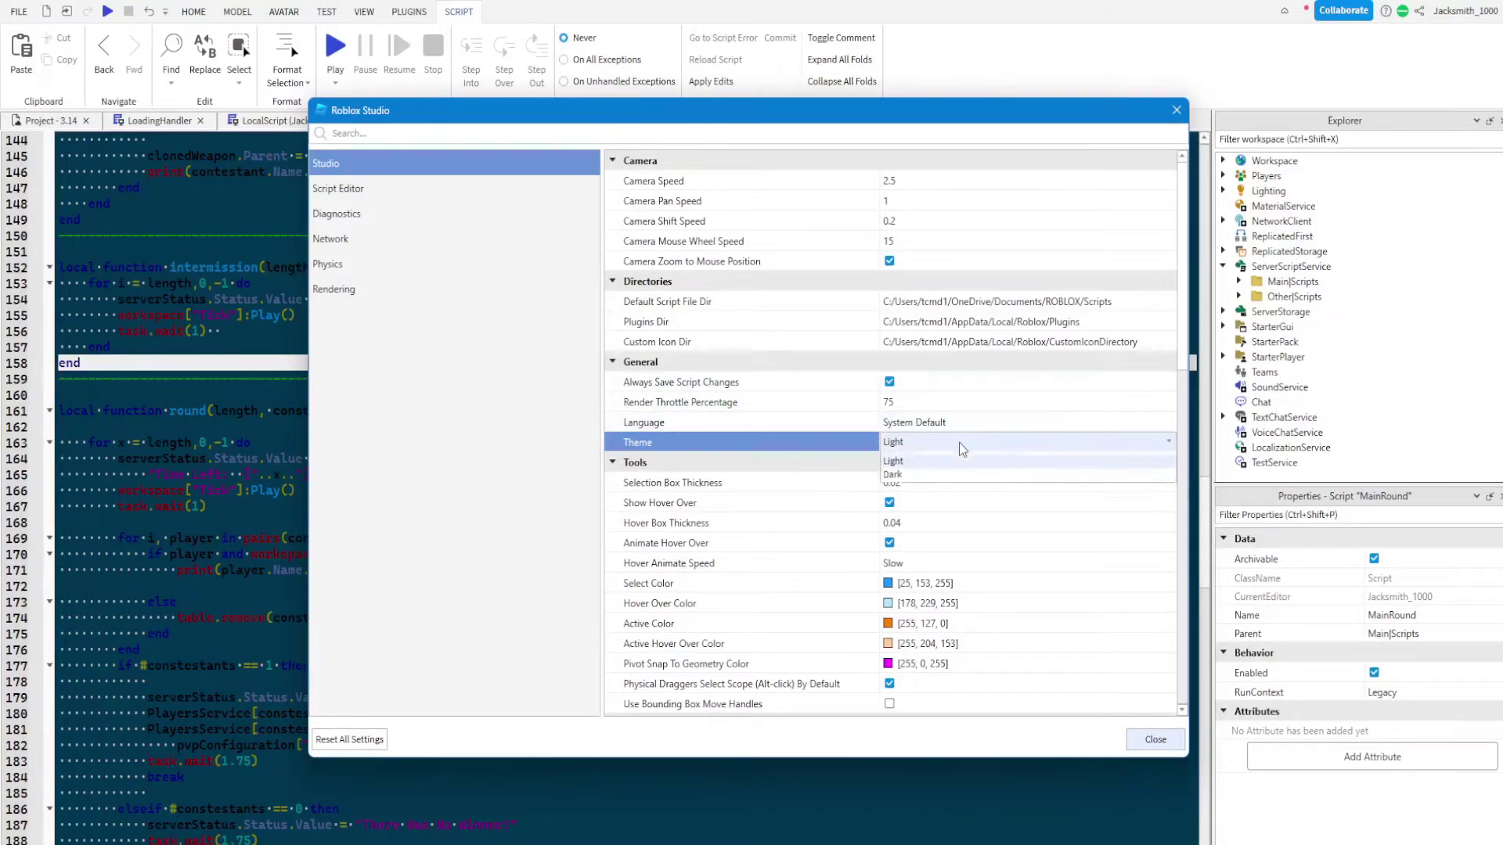
click(918, 472)
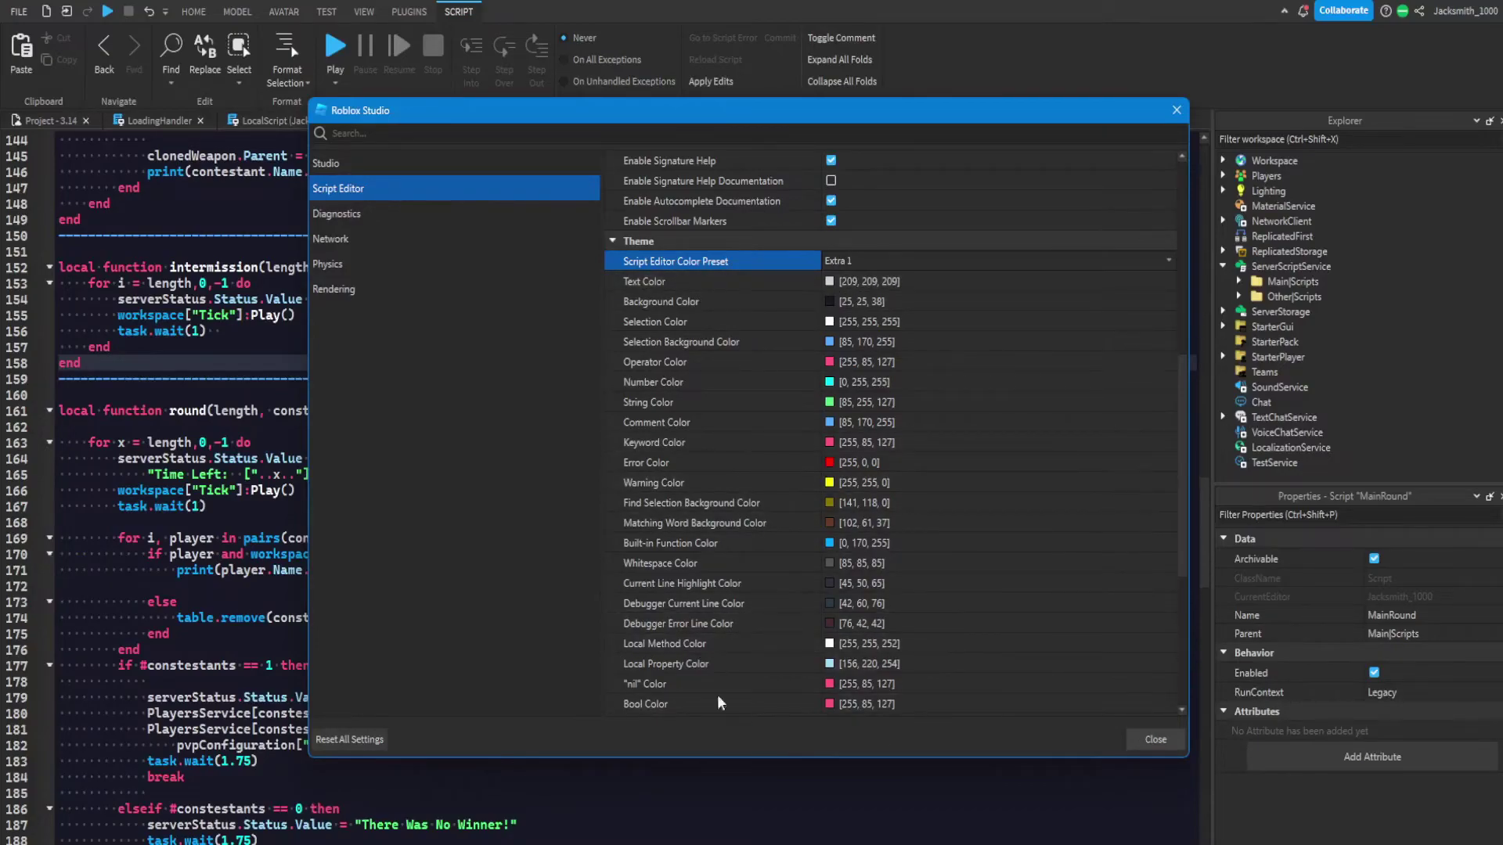
Step: Confirm the Script Editor Color Preset stays Extra 1, then close Studio Settings
click(845, 258)
click(853, 259)
key(Escape)
scroll(100, 343, up, 4)
click(214, 427)
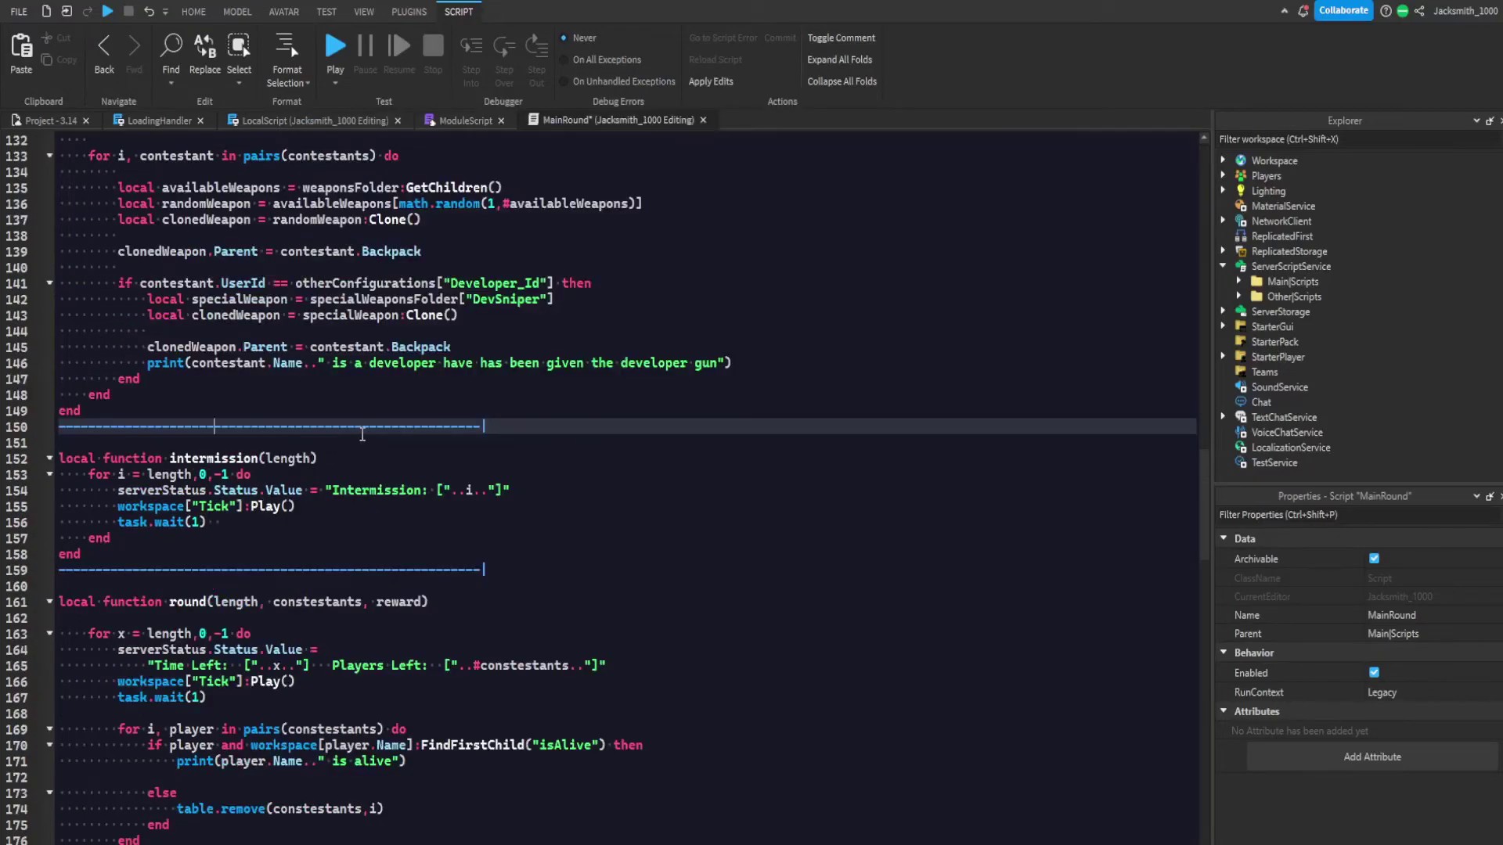